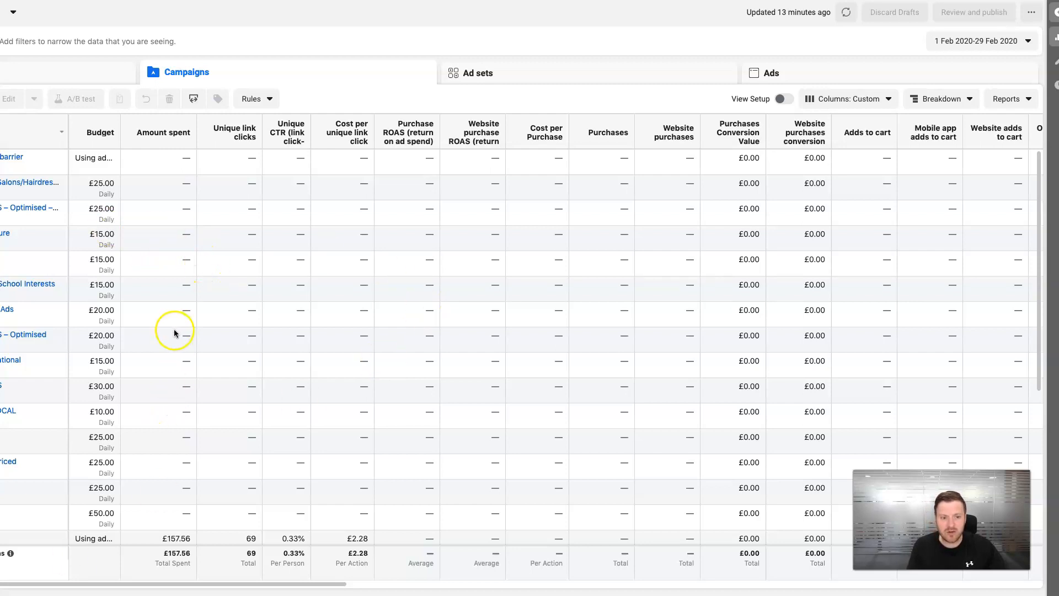
- Review the February campaign results, and set the reporting date range to 1–31 March 2020
click(502, 356)
scroll(431, 354, down, 6)
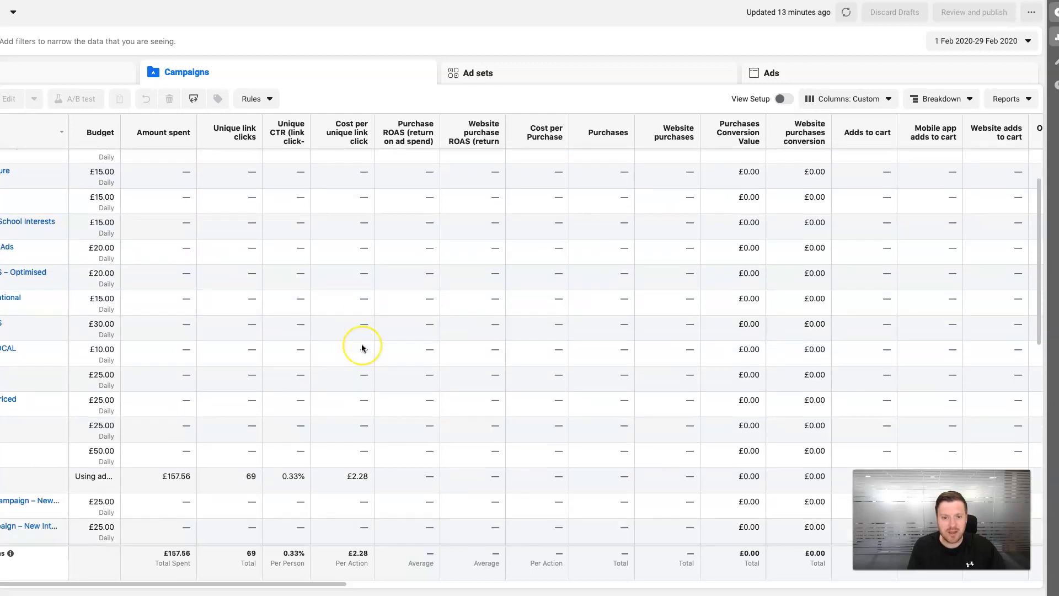
scroll(358, 348, up, 1)
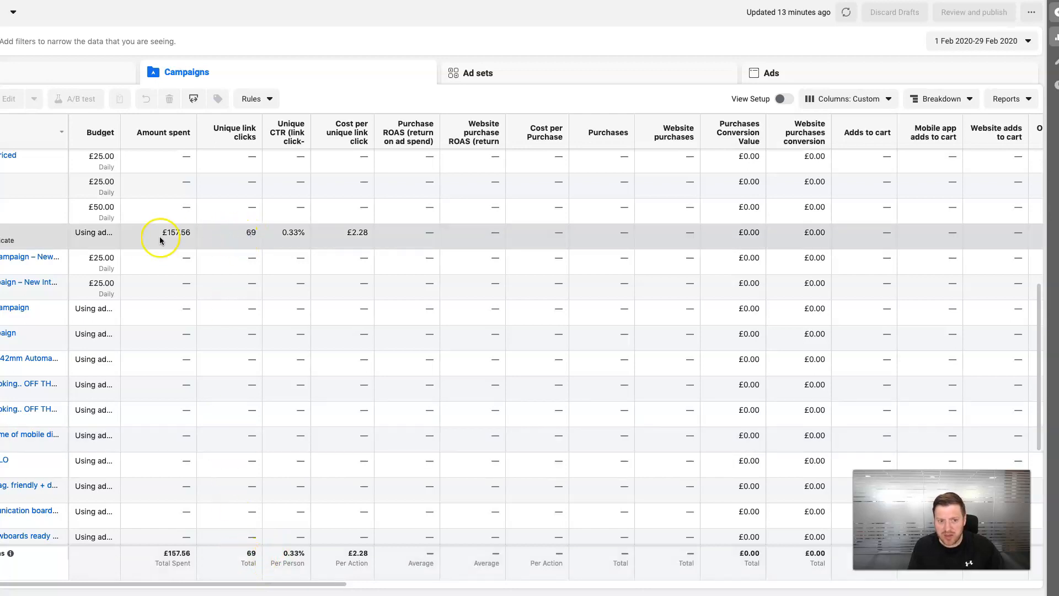
click(976, 39)
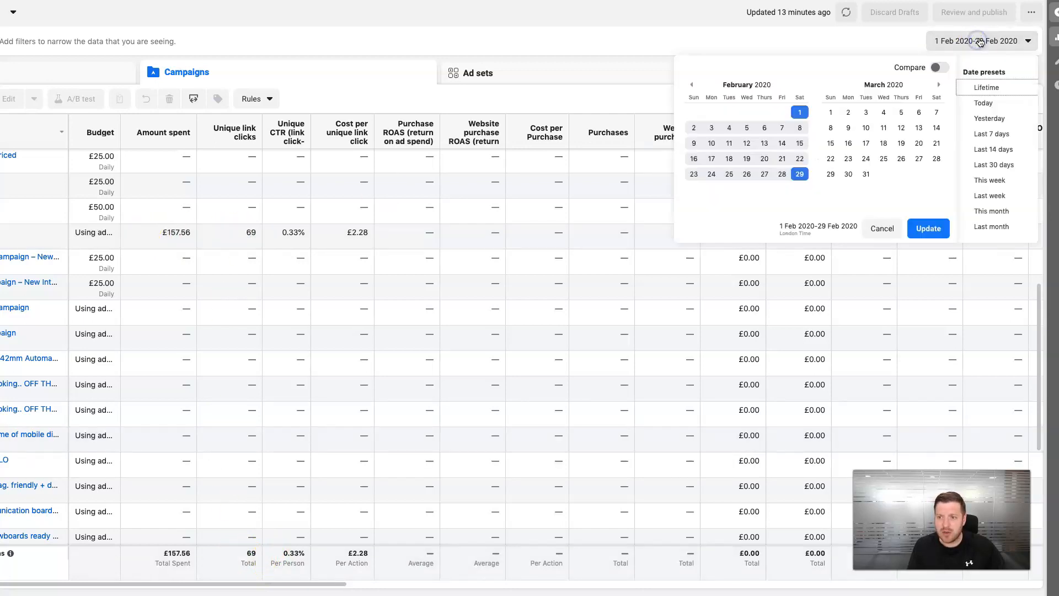
click(831, 112)
click(866, 173)
click(930, 224)
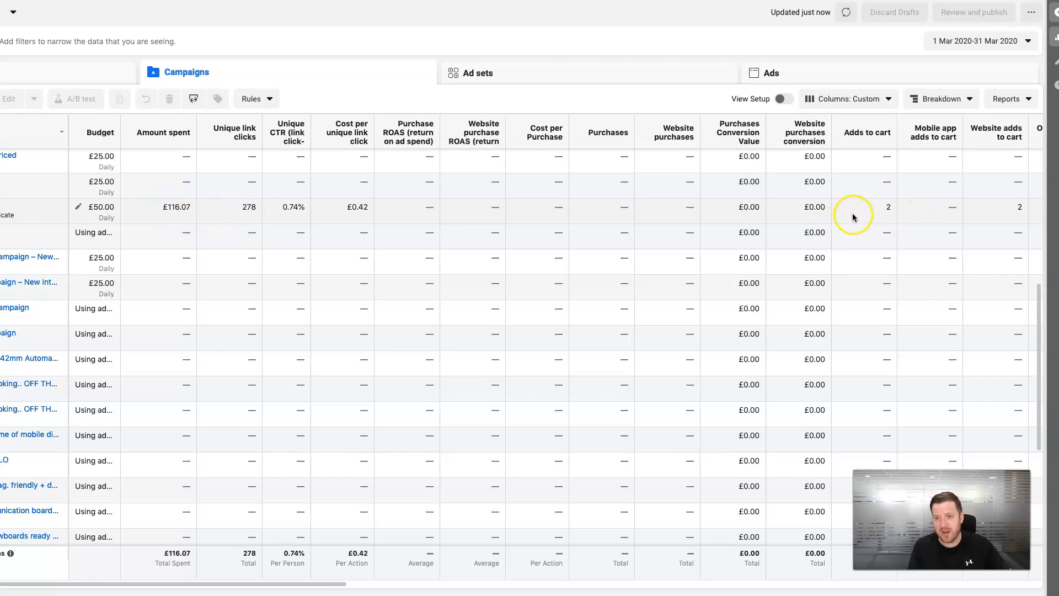
- Examine the March campaign's metrics across the add-to-cart, checkout, CPM and video play columns
scroll(865, 214, right, 7)
scroll(831, 215, right, 5)
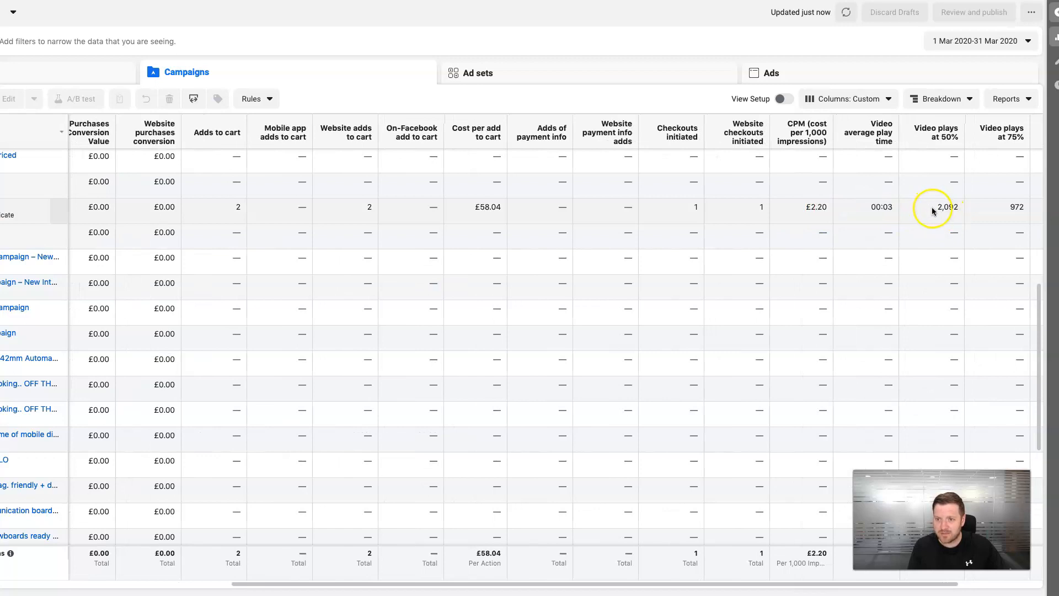
scroll(902, 213, right, 3)
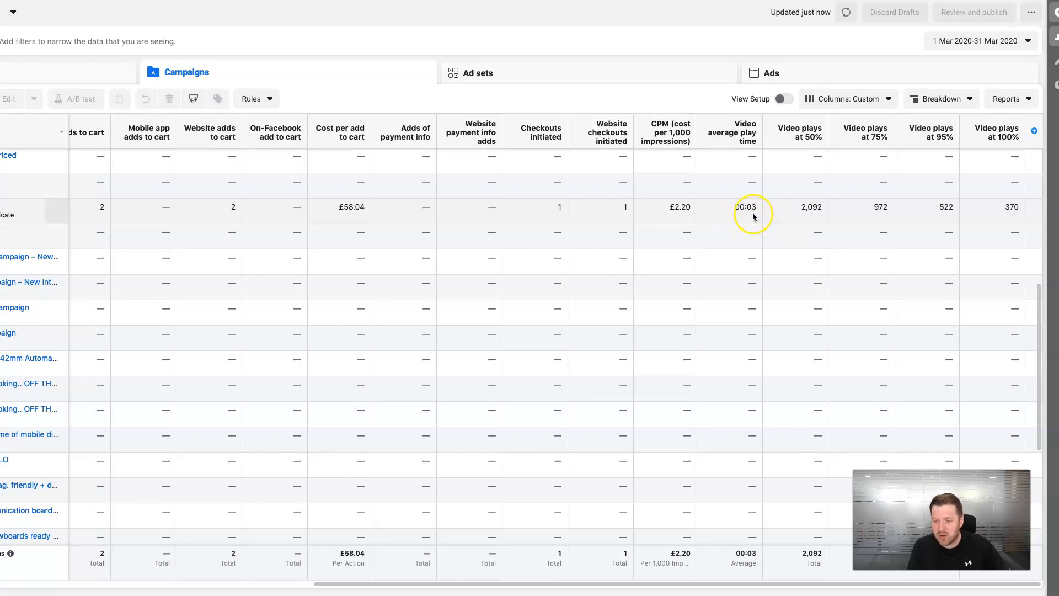
scroll(754, 215, left, 15)
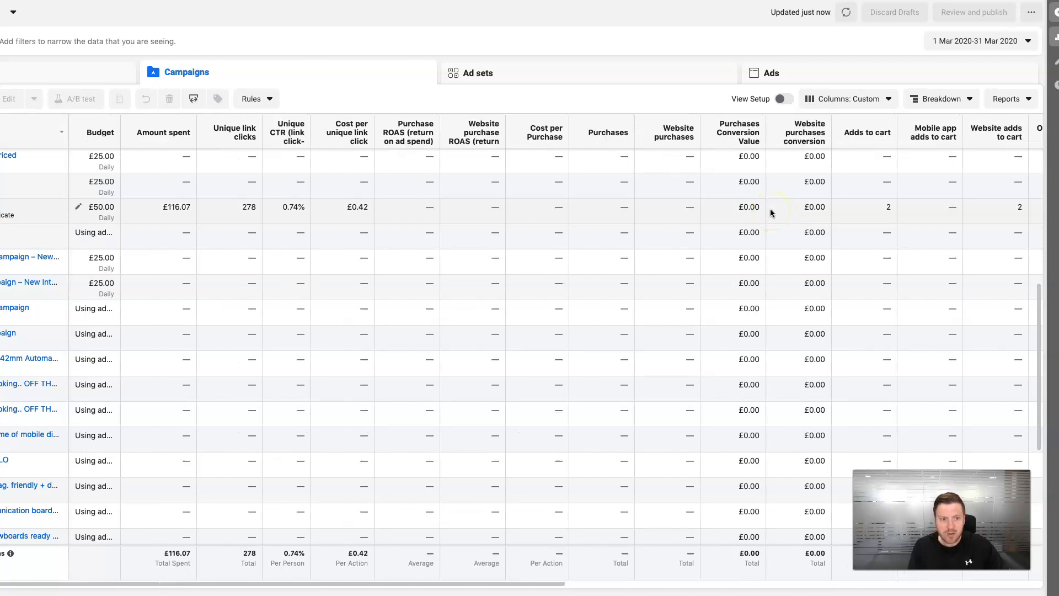
- Change the campaign report's date range to 1–30 April 2020 and look over the campaigns with spend
click(991, 43)
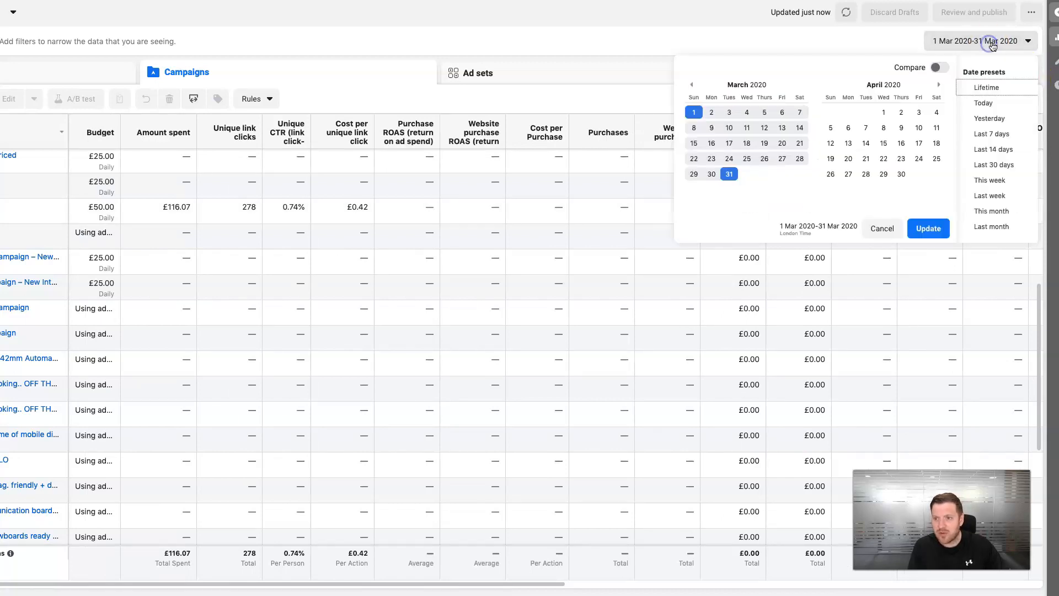
click(883, 112)
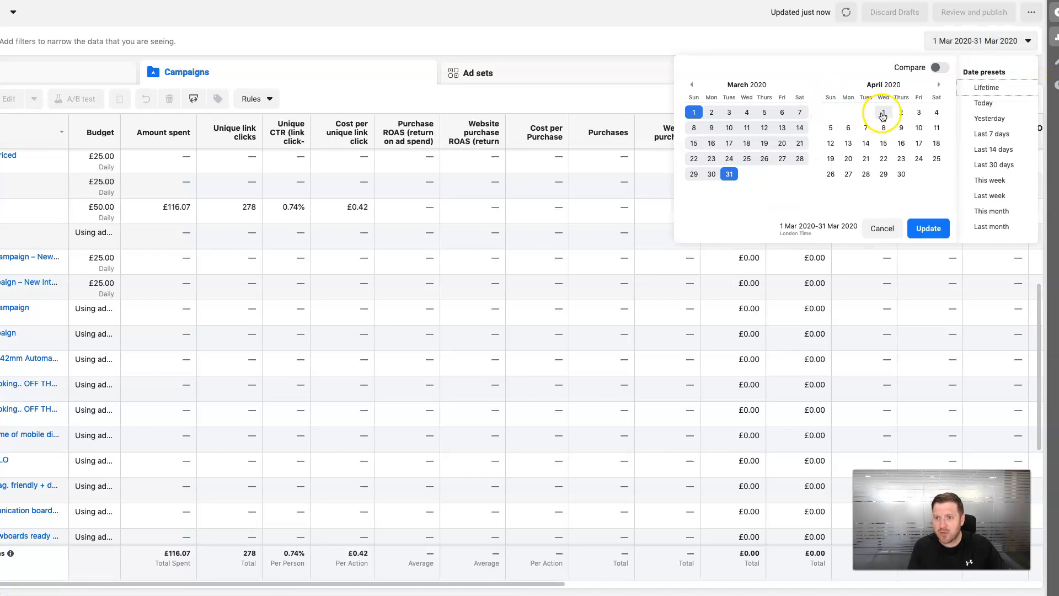
click(897, 174)
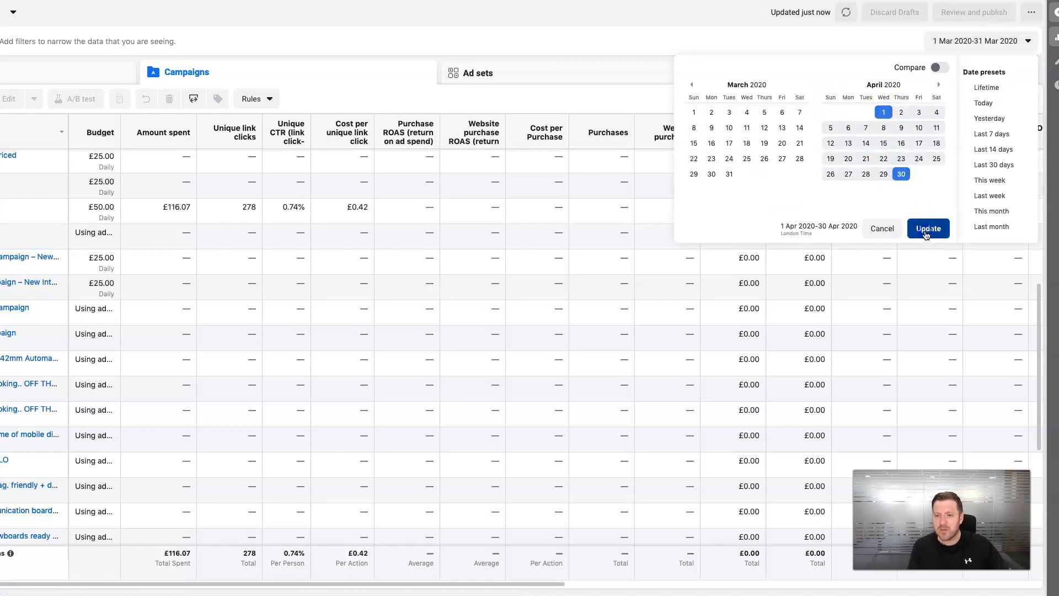
click(926, 228)
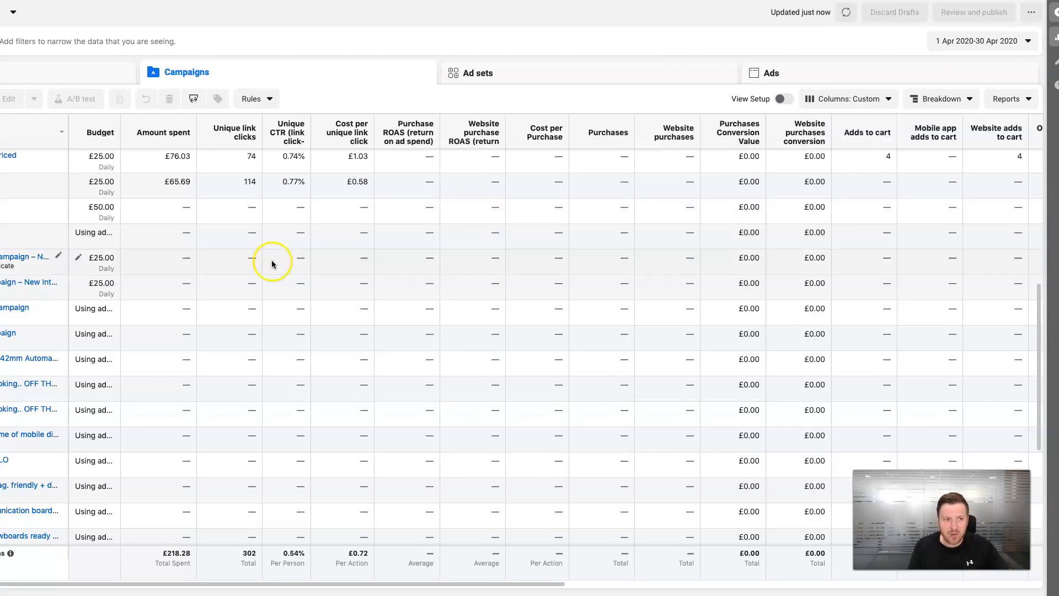
scroll(306, 315, up, 5)
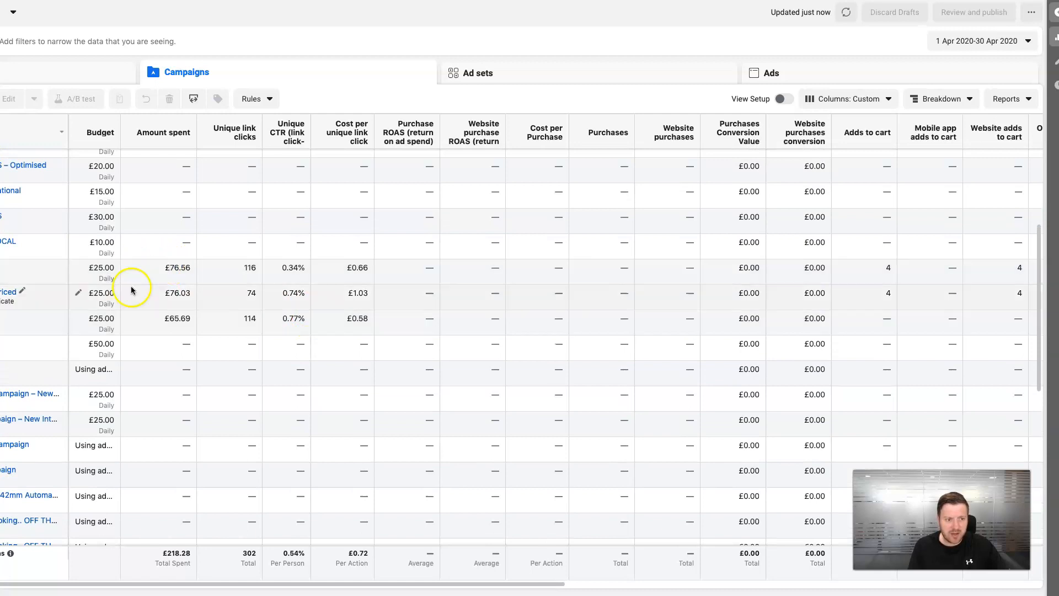
scroll(196, 325, up, 1)
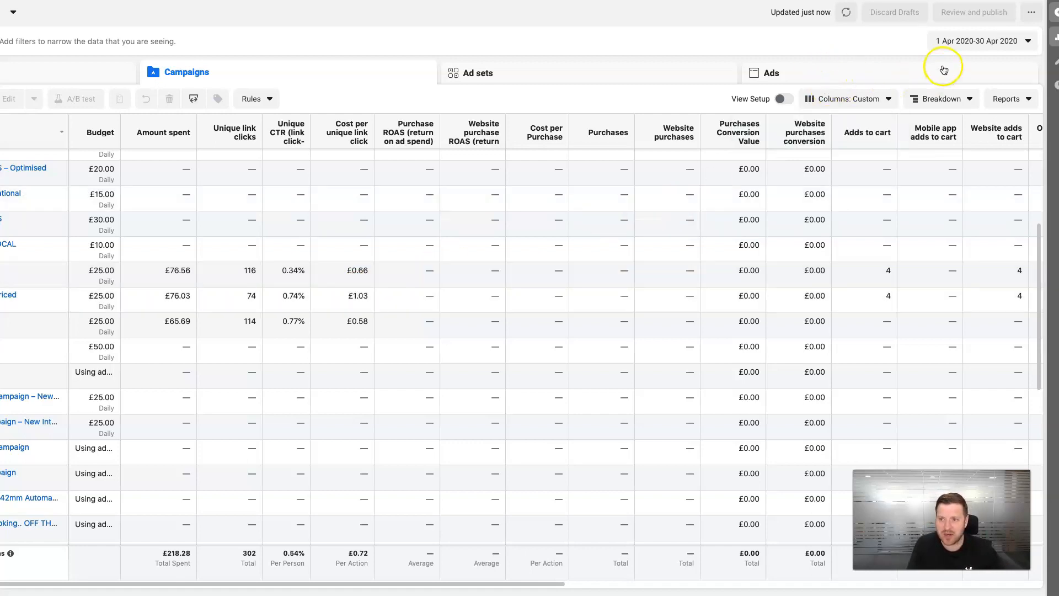
- Change the campaign report's date range to 1–31 May 2020 and review the spend, ROAS and purchases per campaign
click(987, 45)
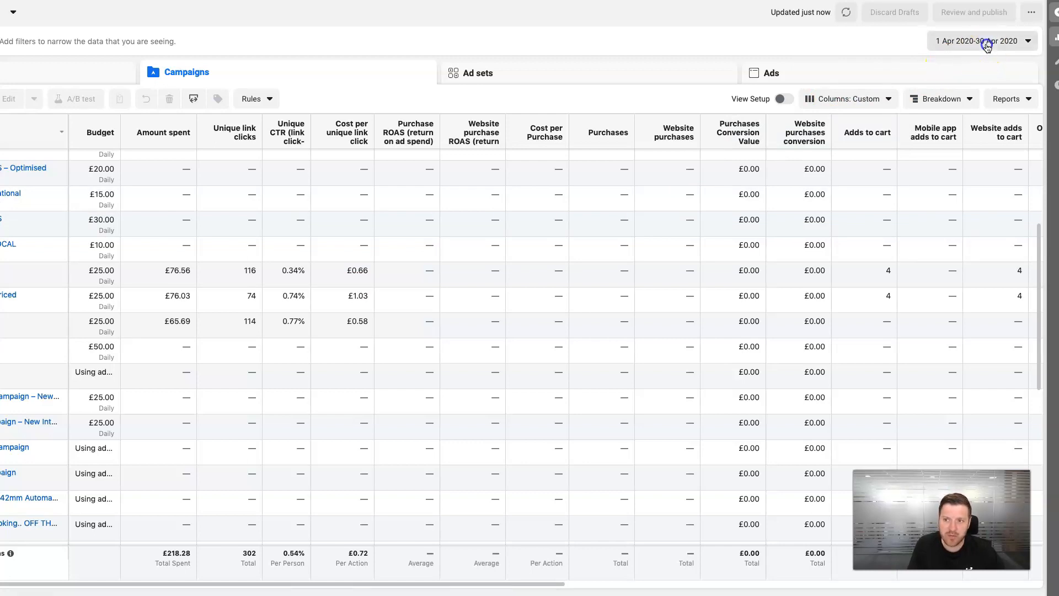
click(920, 112)
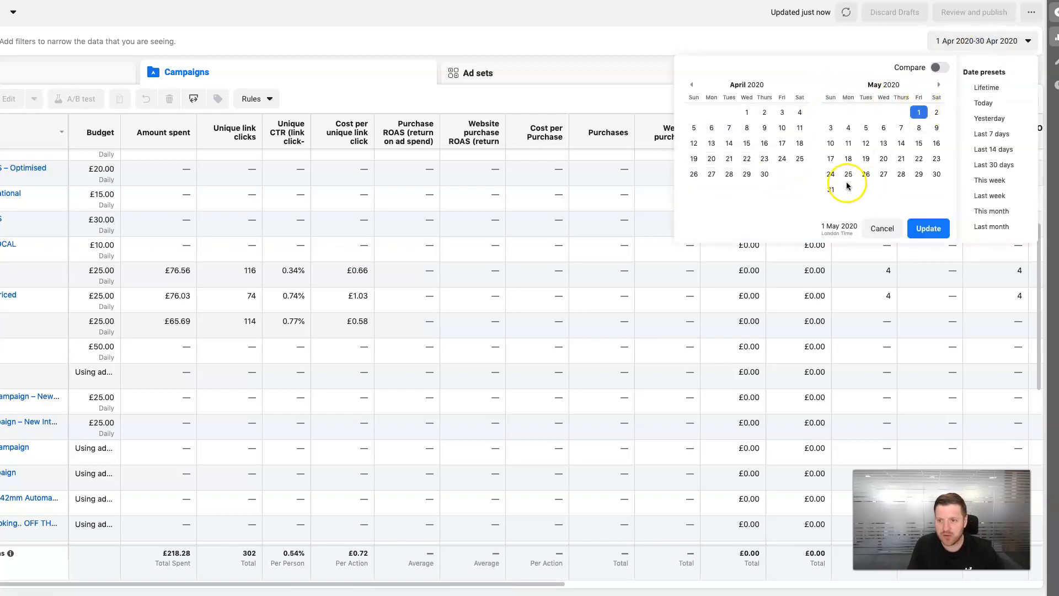
click(831, 189)
click(929, 228)
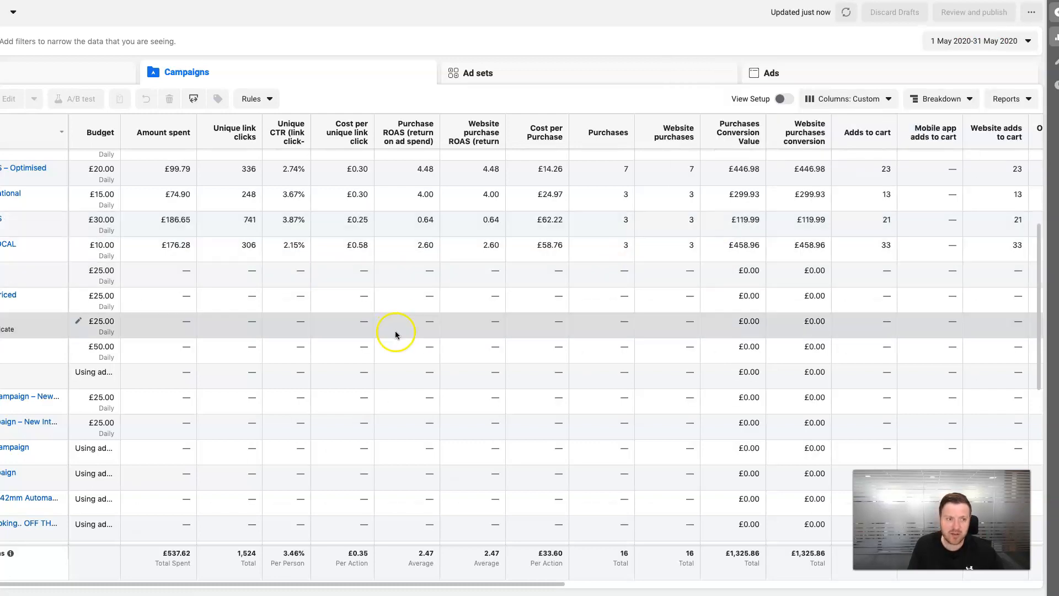
scroll(307, 310, up, 3)
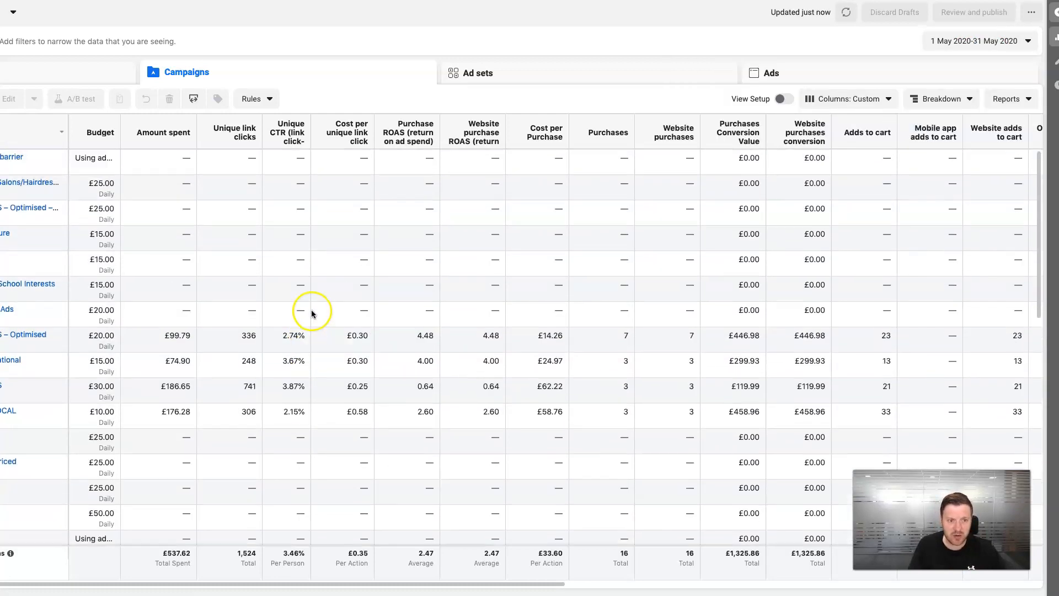
scroll(311, 309, down, 2)
scroll(315, 314, down, 1)
scroll(317, 314, up, 1)
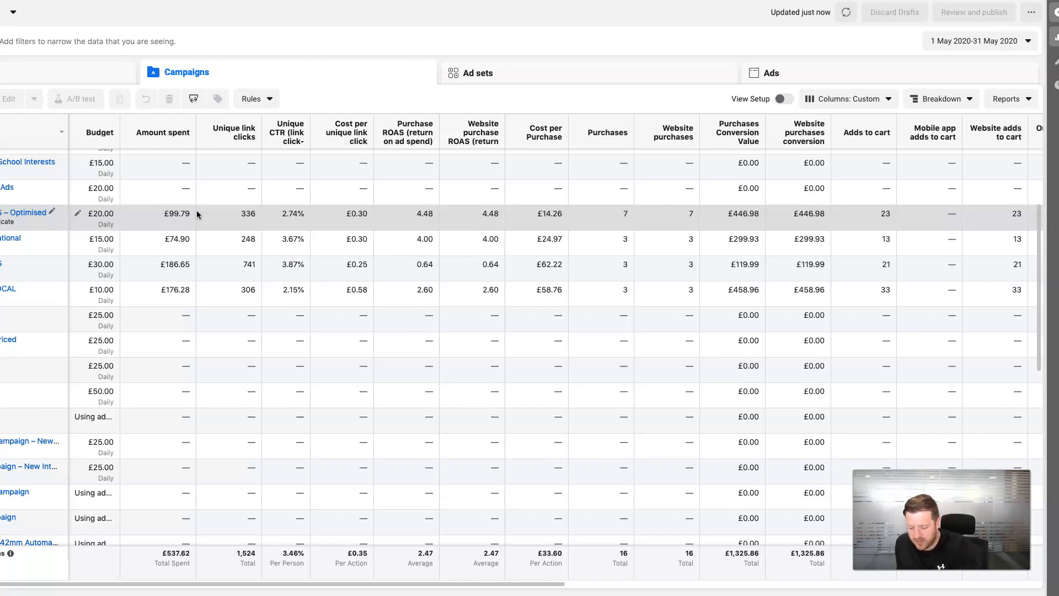
- Show the campaign results for 1–30 June 2020 and review them from the first campaign in the list
click(977, 41)
click(850, 113)
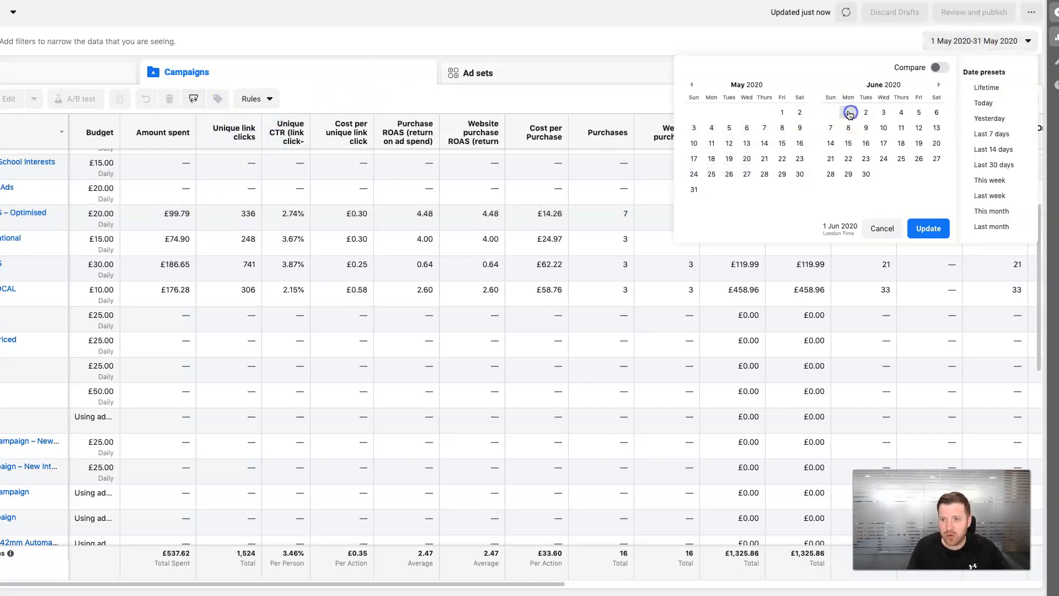
click(866, 174)
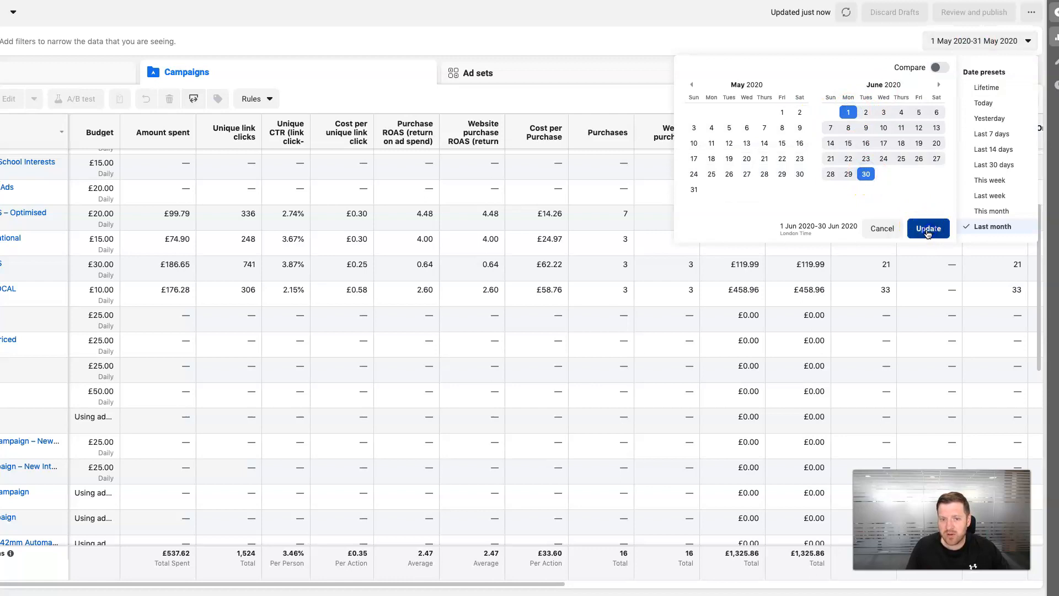
click(928, 229)
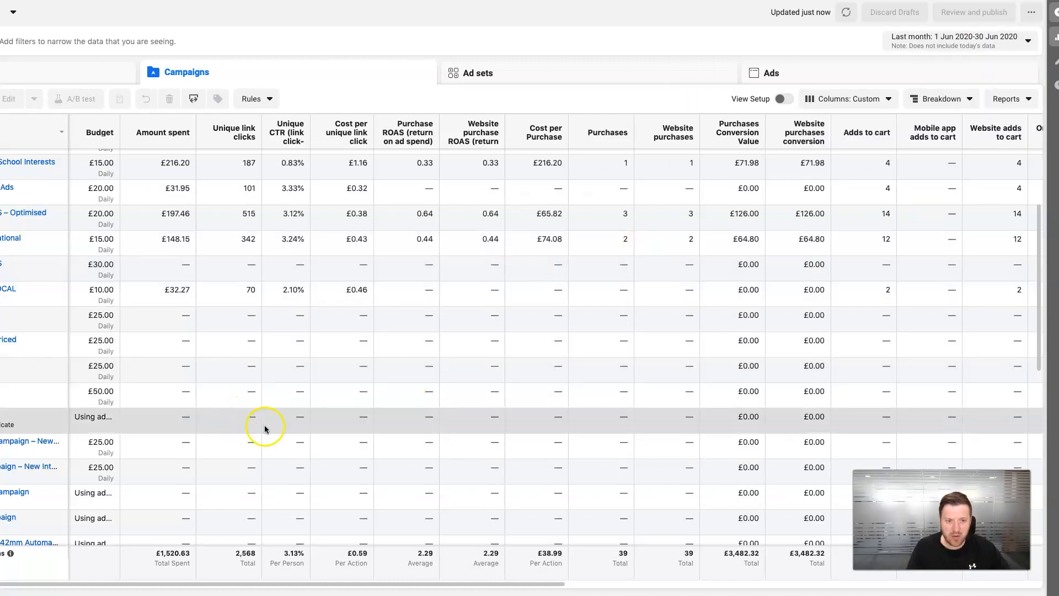
scroll(266, 427, up, 3)
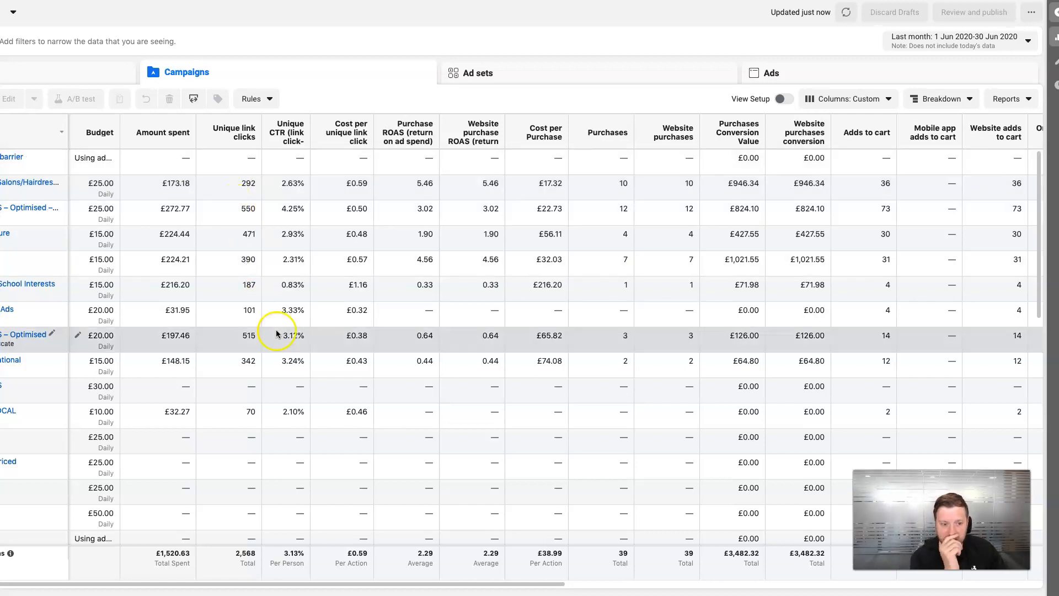
- Set the campaign report's date range to 1–26 July 2020
click(959, 45)
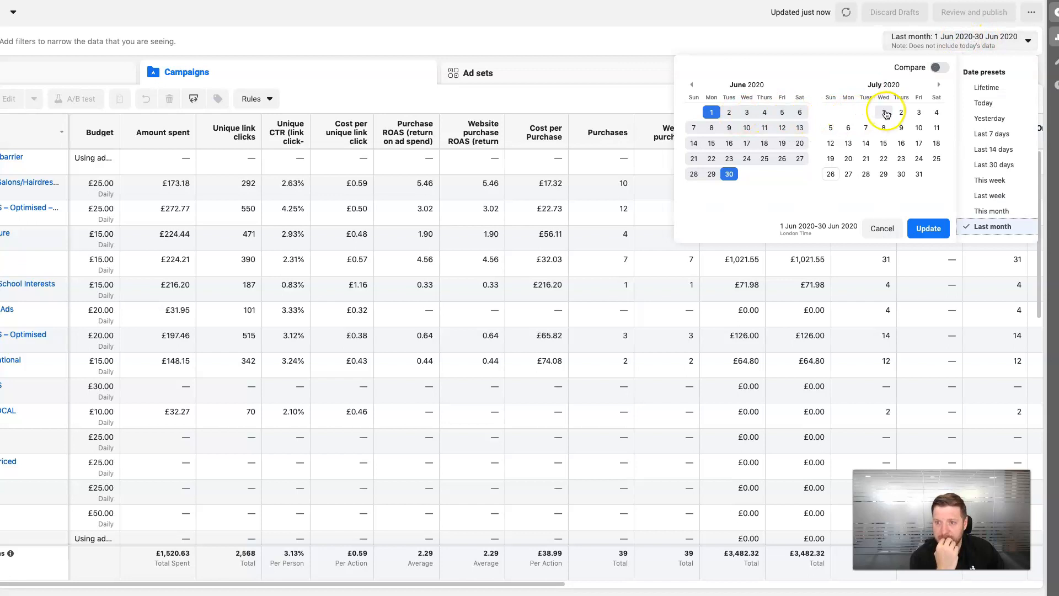
click(883, 112)
click(830, 174)
click(920, 237)
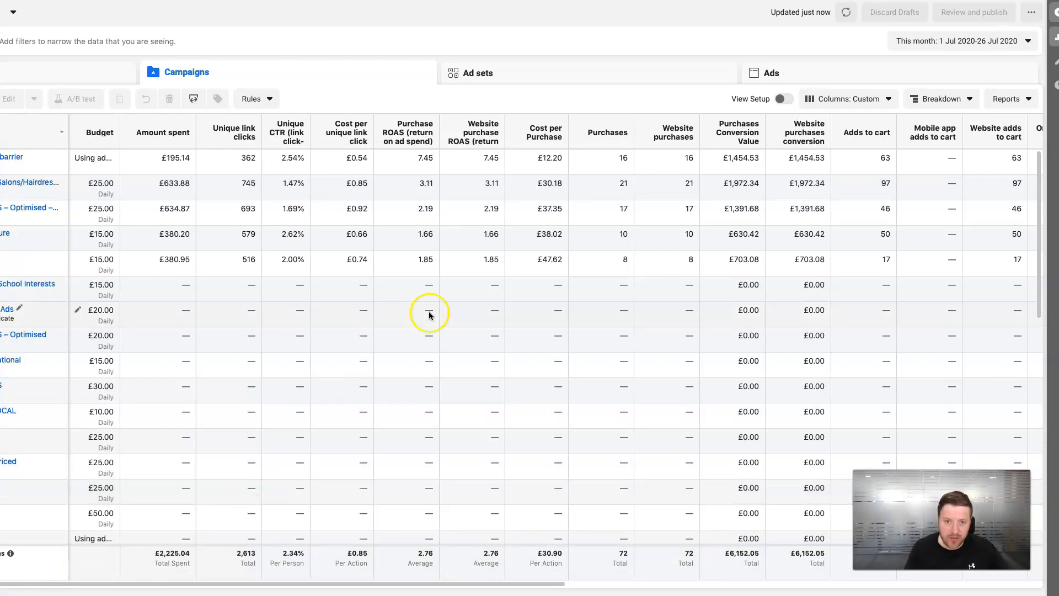
- Switch the report to ad set level and set its date range to 1 May–26 July 2020
click(533, 72)
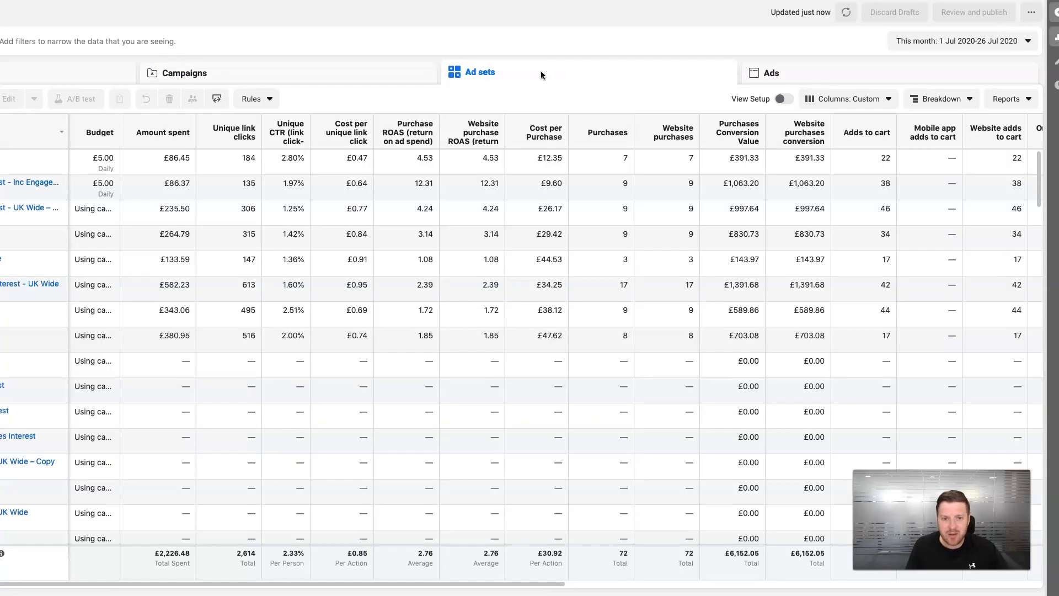
click(931, 43)
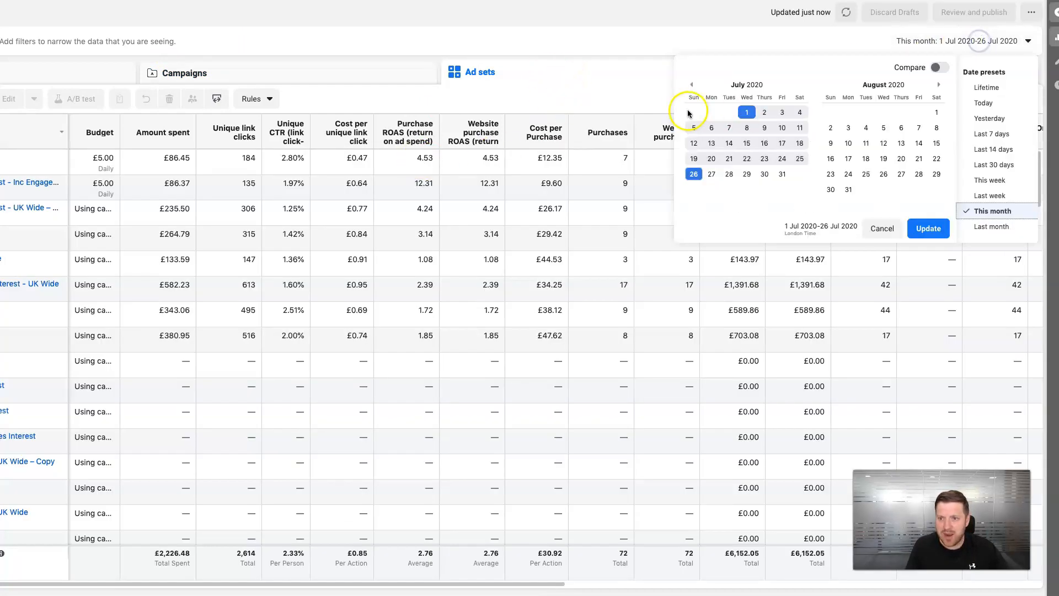
click(691, 85)
click(692, 85)
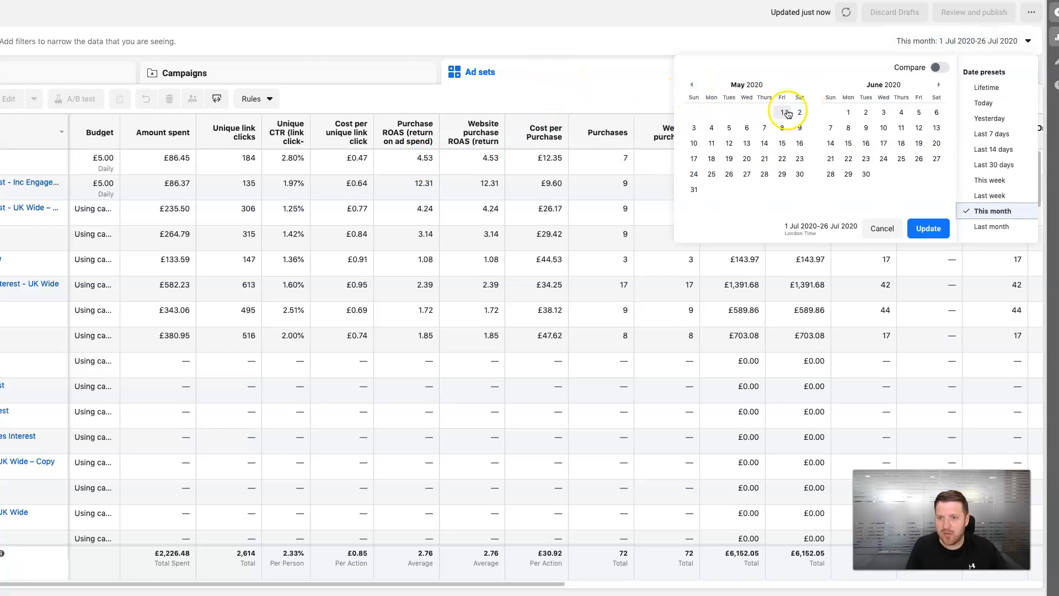
click(783, 112)
click(938, 85)
click(938, 85)
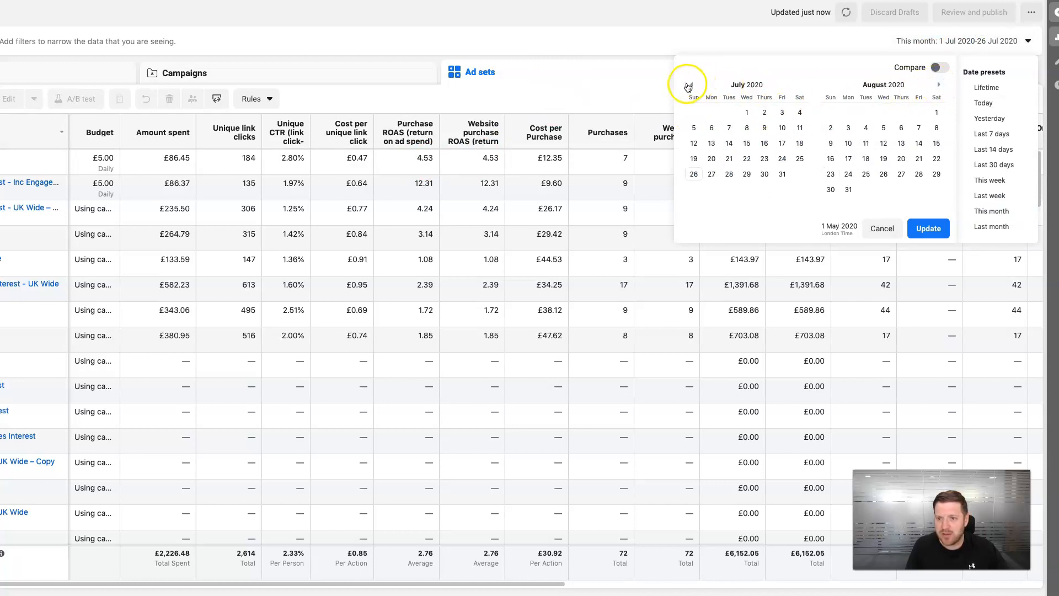
click(694, 175)
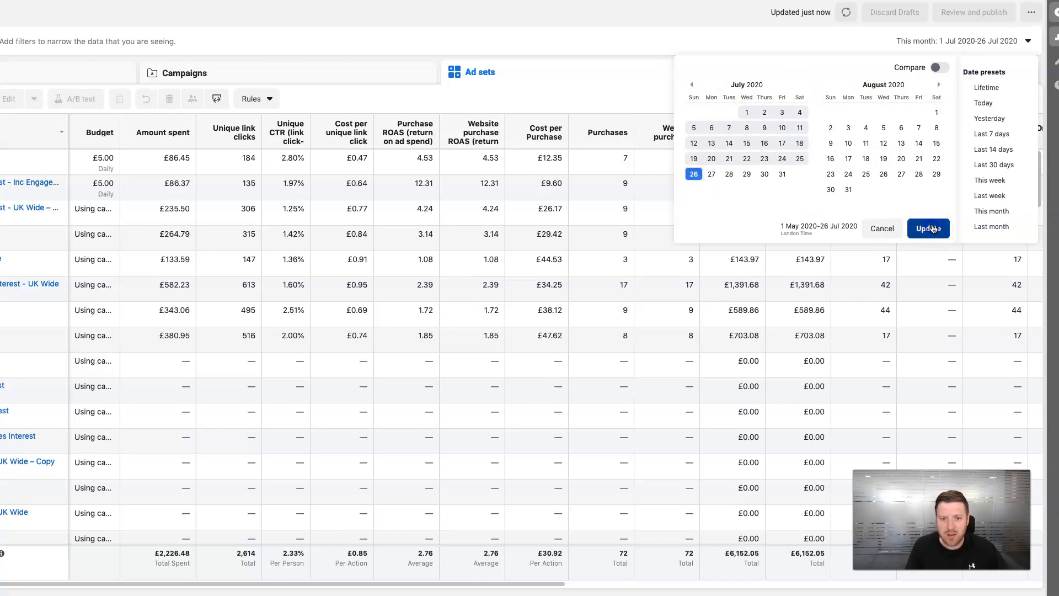
click(932, 226)
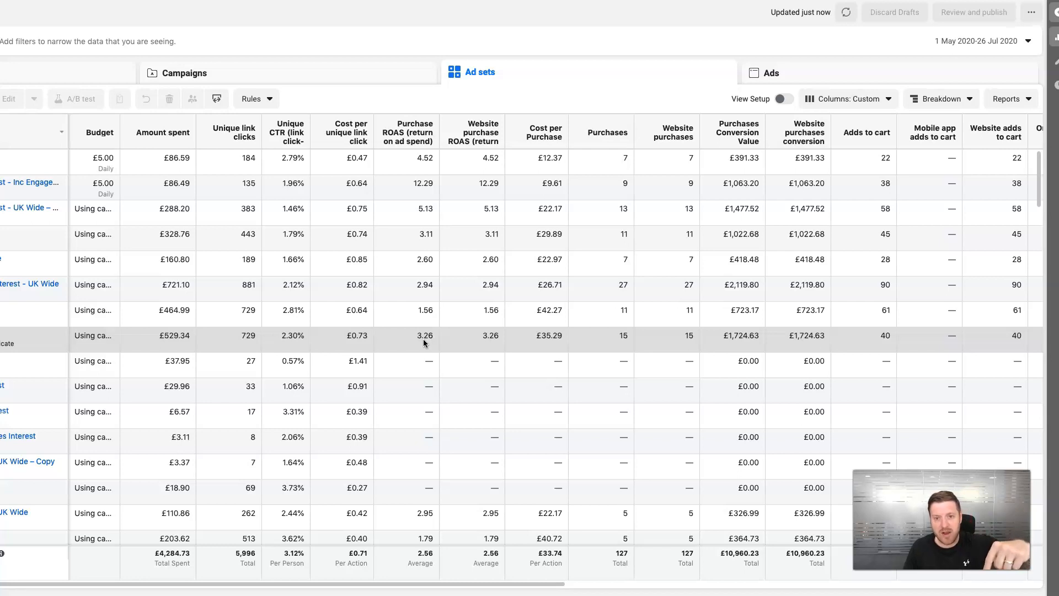
- Select the Shopping and fashion Interest - UK Wide ad set in the third row and examine the performance of its ads
click(414, 339)
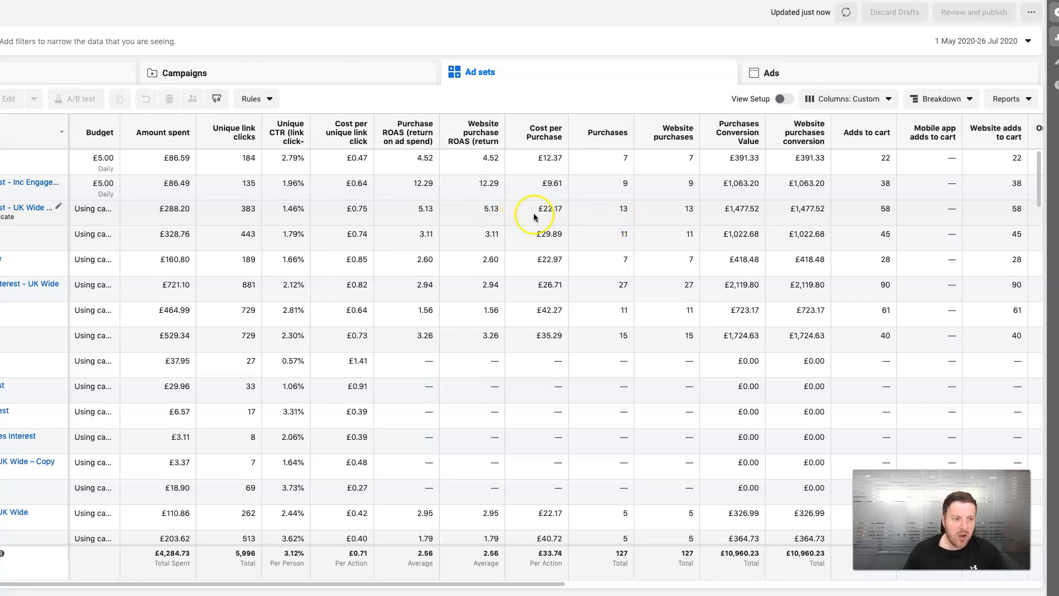
click(184, 208)
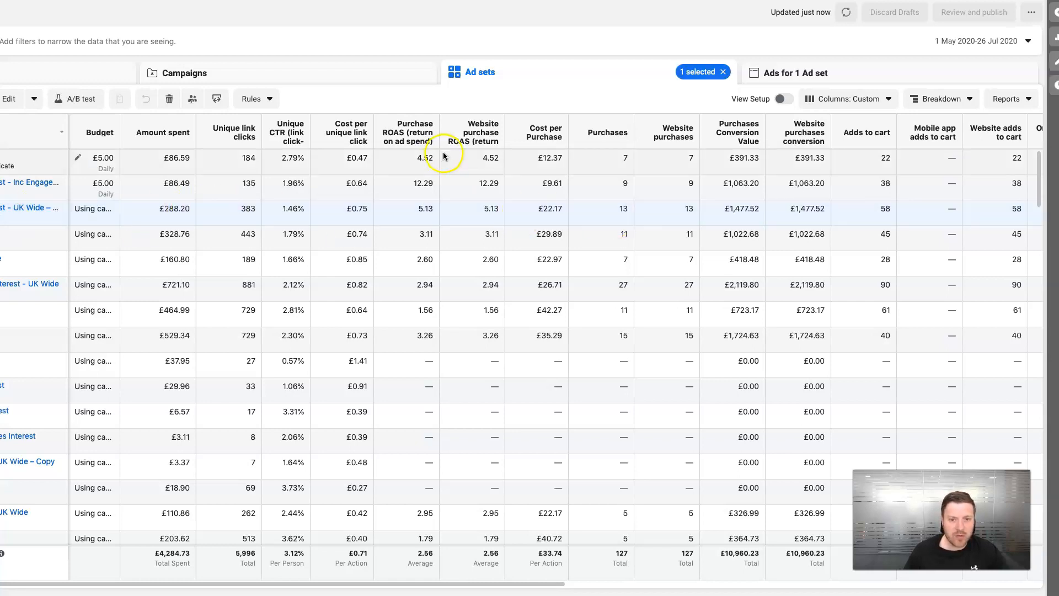
click(810, 74)
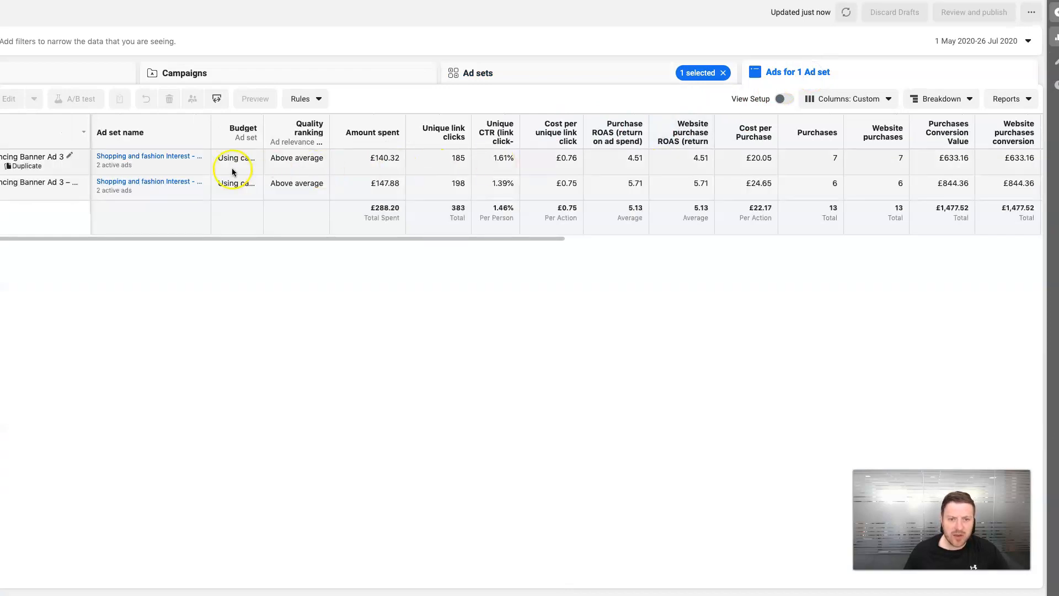
mouse_move(113, 164)
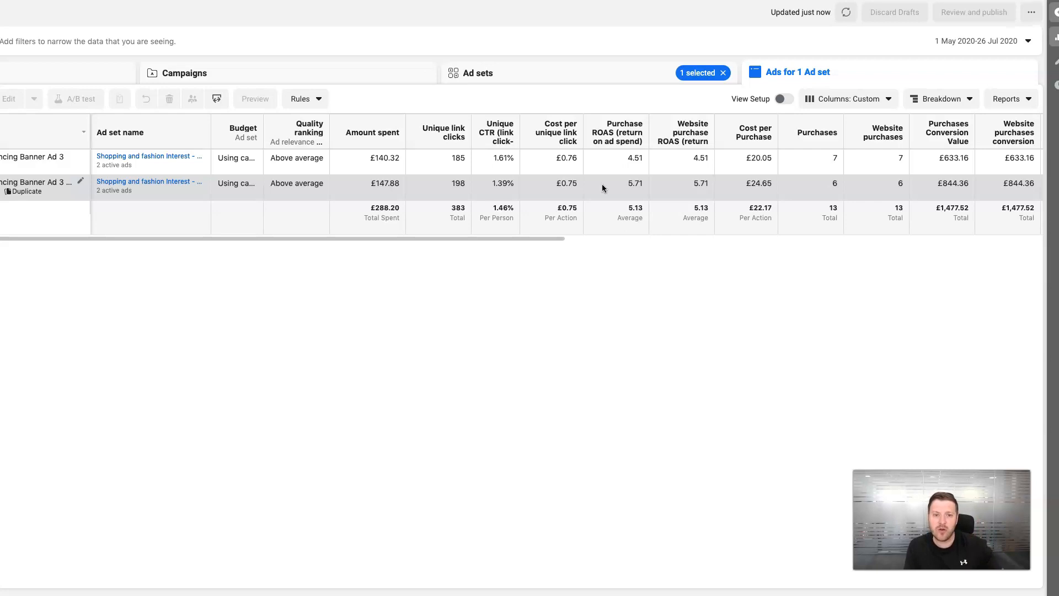
click(504, 158)
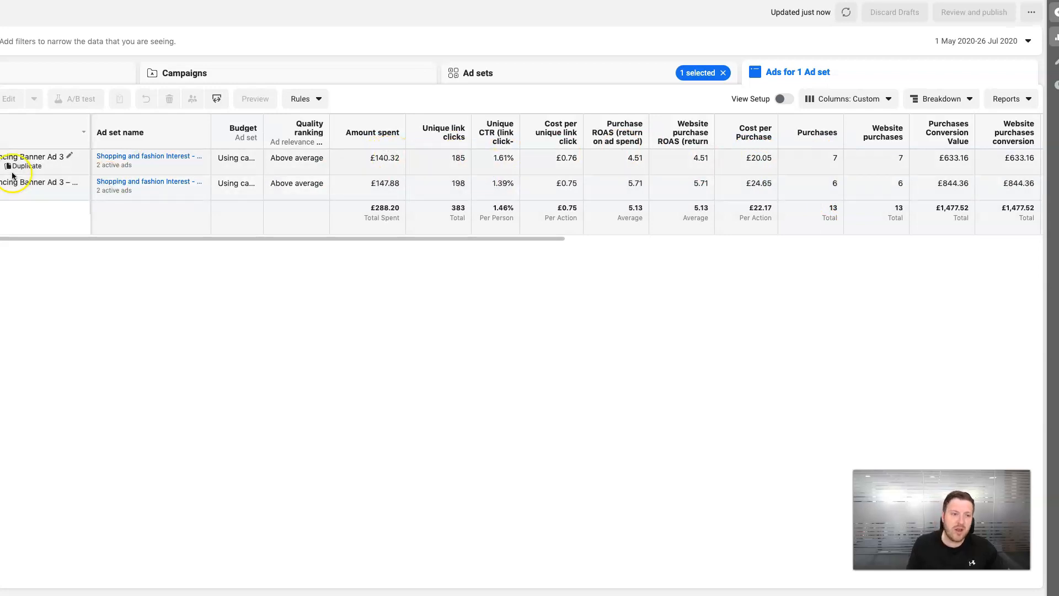
- Return to the ad sets and examine the ad in Shopping and fashion Interest - Inc Engaged Shoppers UK Wide 25+
mouse_move(119, 163)
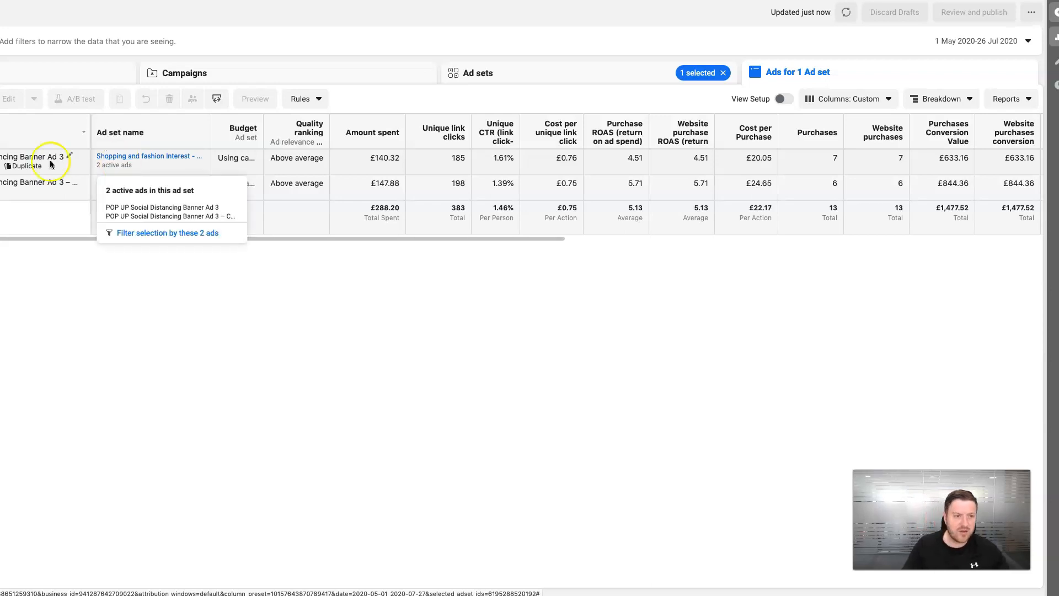
click(592, 83)
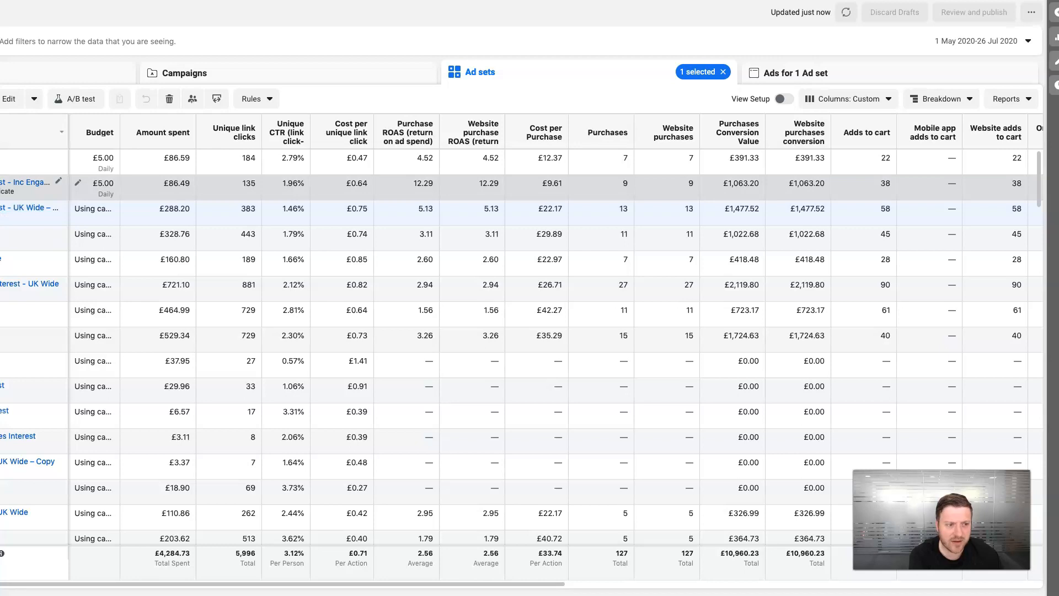
click(1, 183)
click(1, 209)
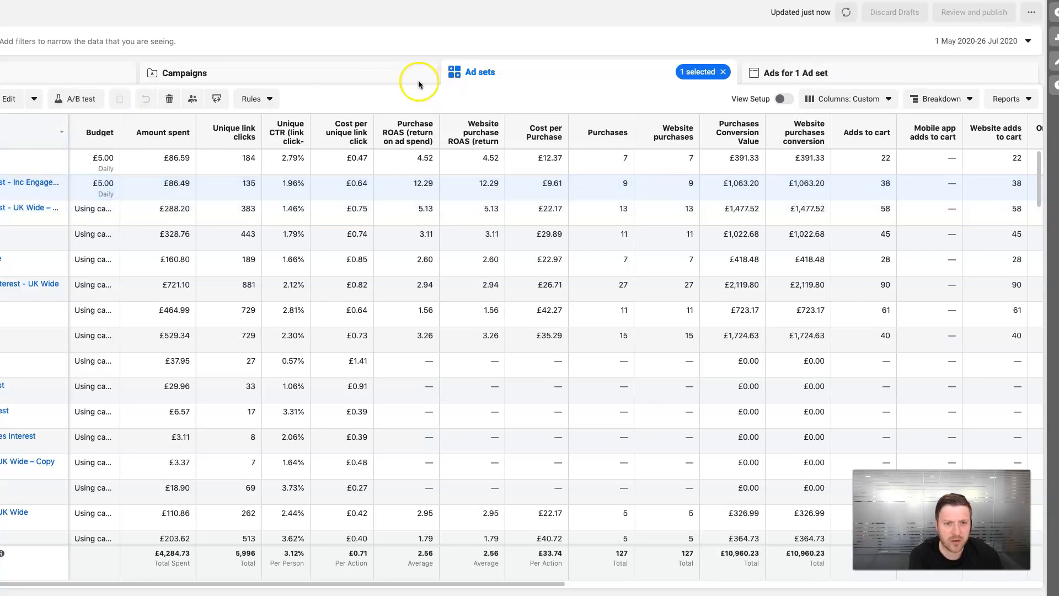
click(870, 73)
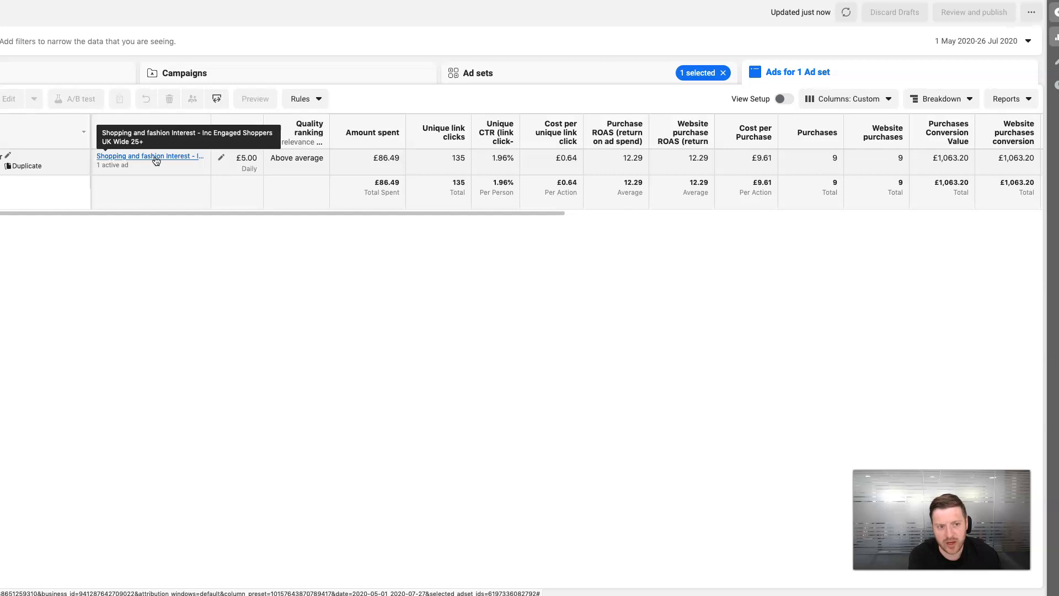
click(115, 160)
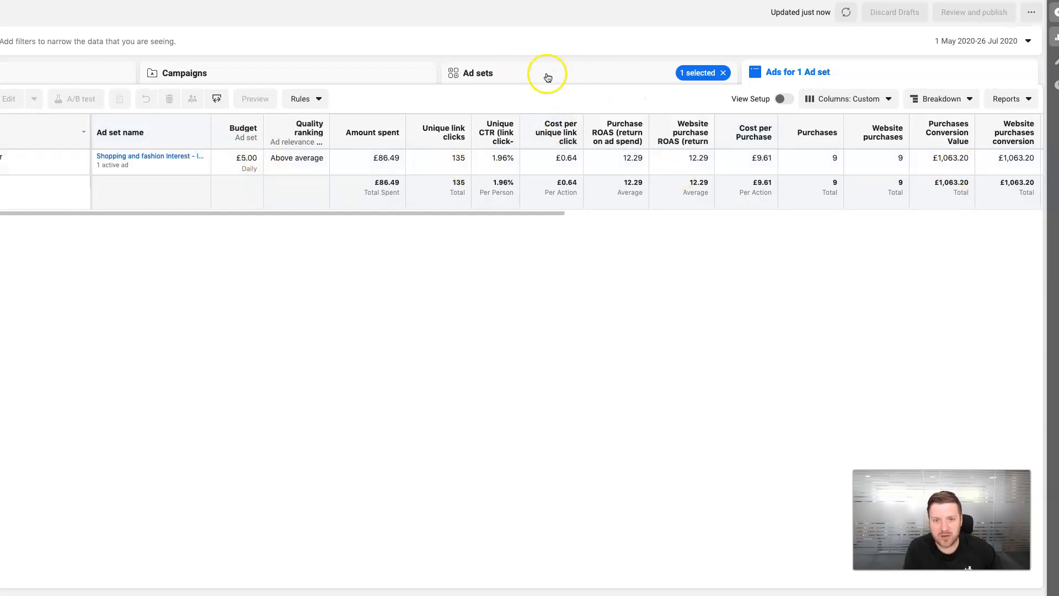
- Select only the Barber Interest - UK Wide ad set and examine its ads across the metric columns through to the video plays
click(574, 80)
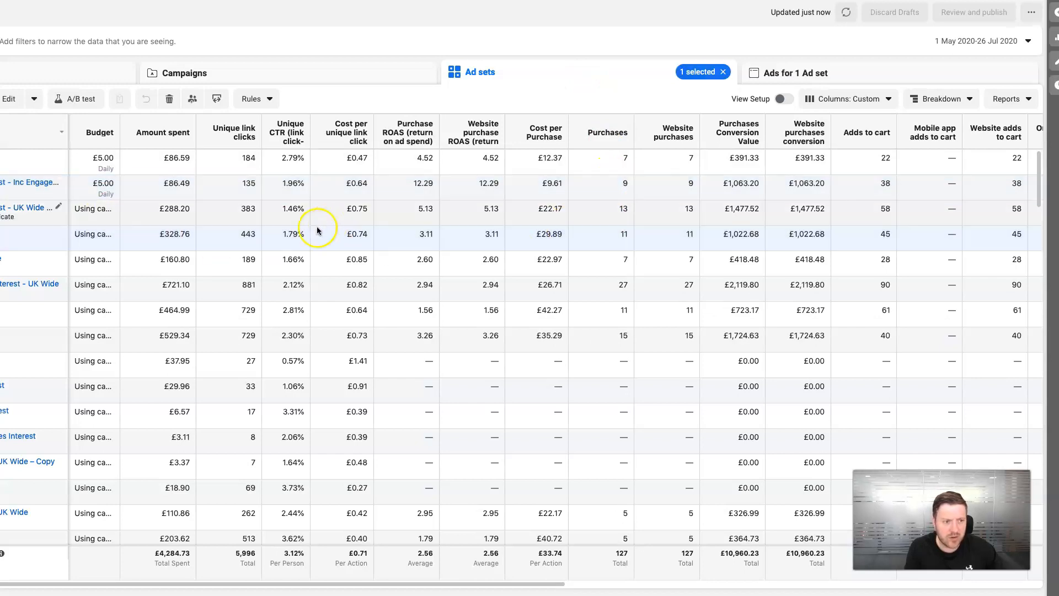
click(863, 74)
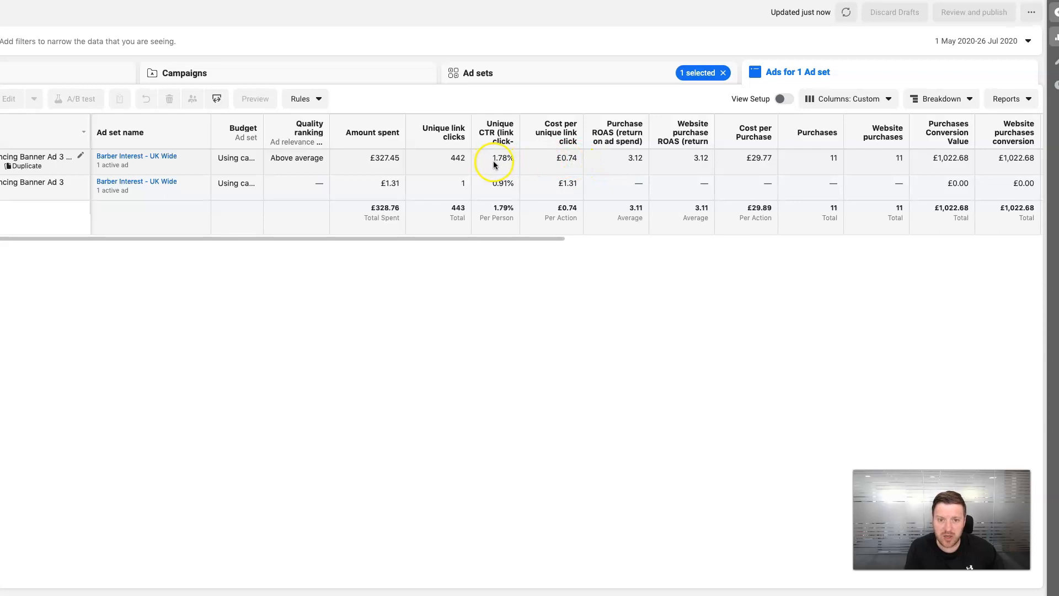
scroll(509, 161, right, 10)
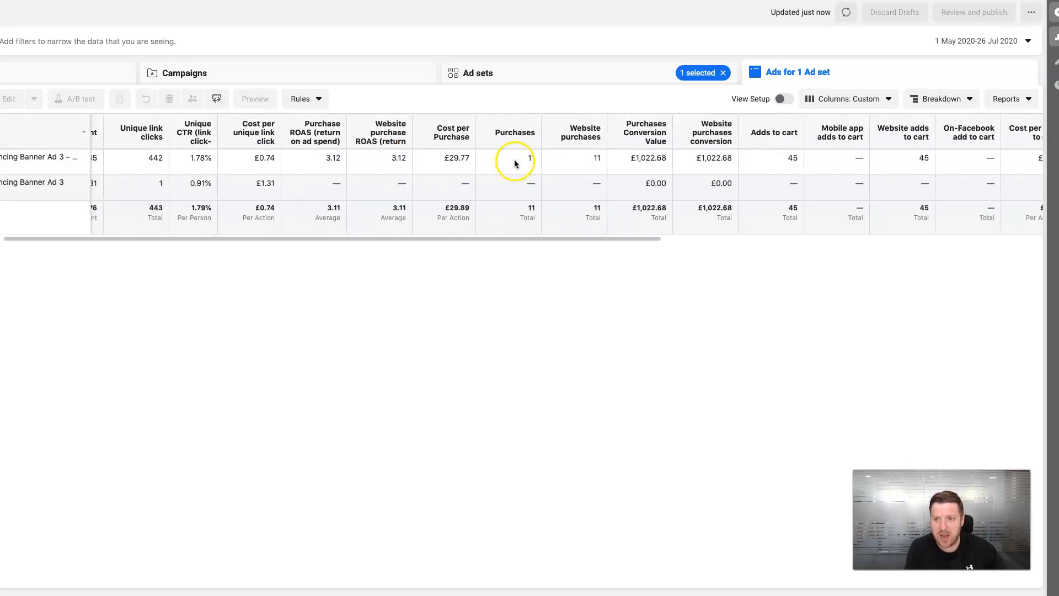
scroll(515, 160, right, 3)
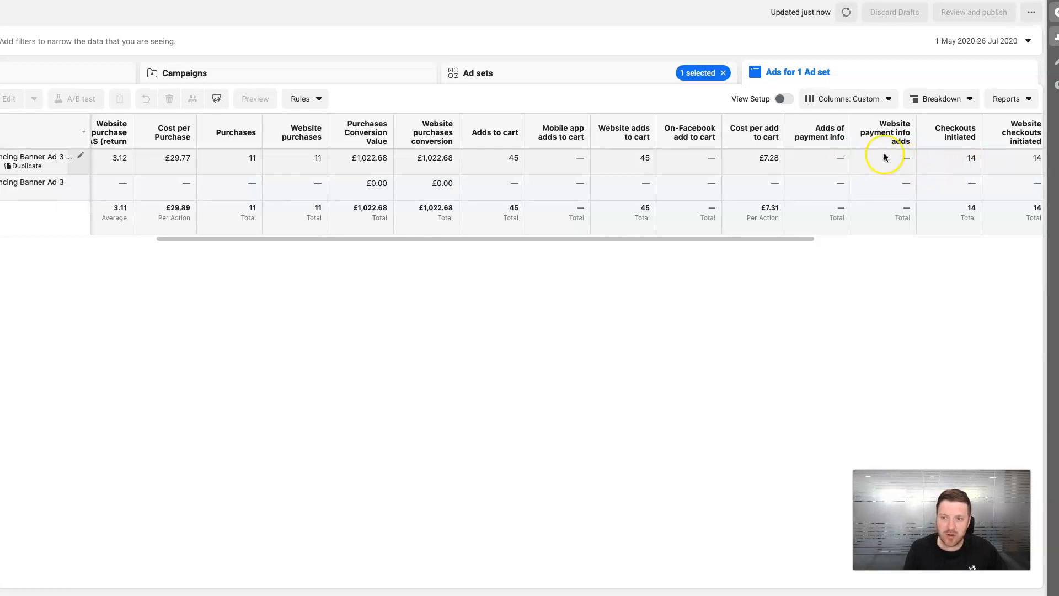
scroll(885, 157, right, 6)
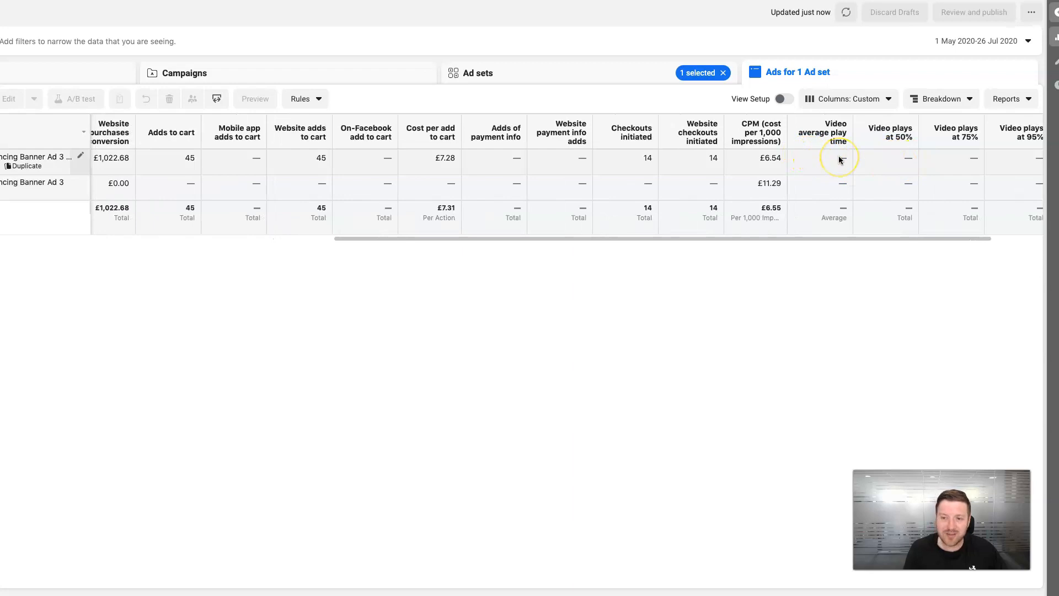
scroll(848, 145, left, 15)
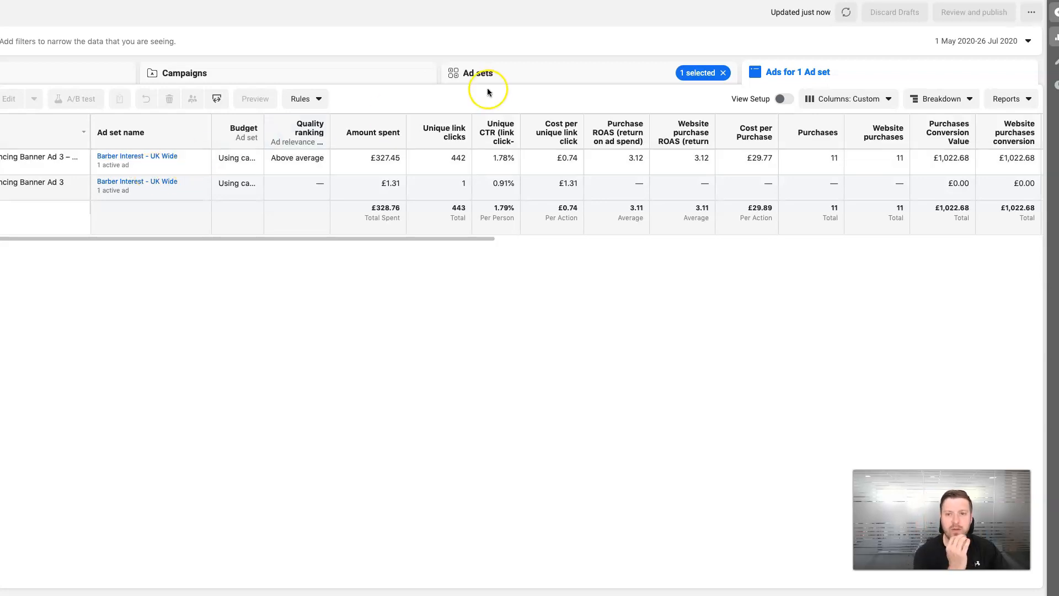
- Replace the Barber Interest selection with the Beauty salons enterprises Interest - UK Wide ad set and examine its ads
click(549, 74)
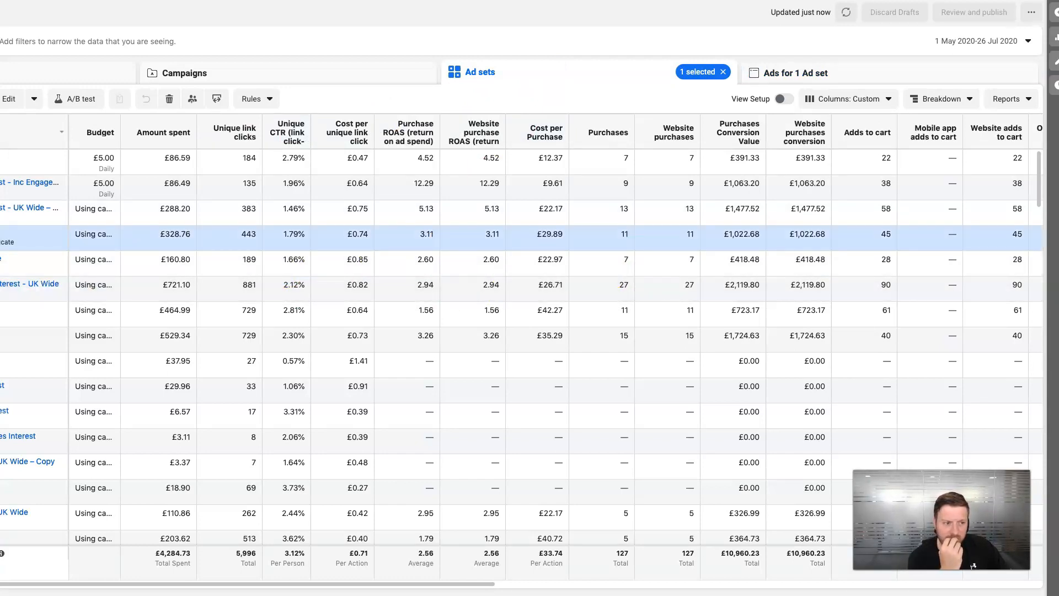
click(298, 238)
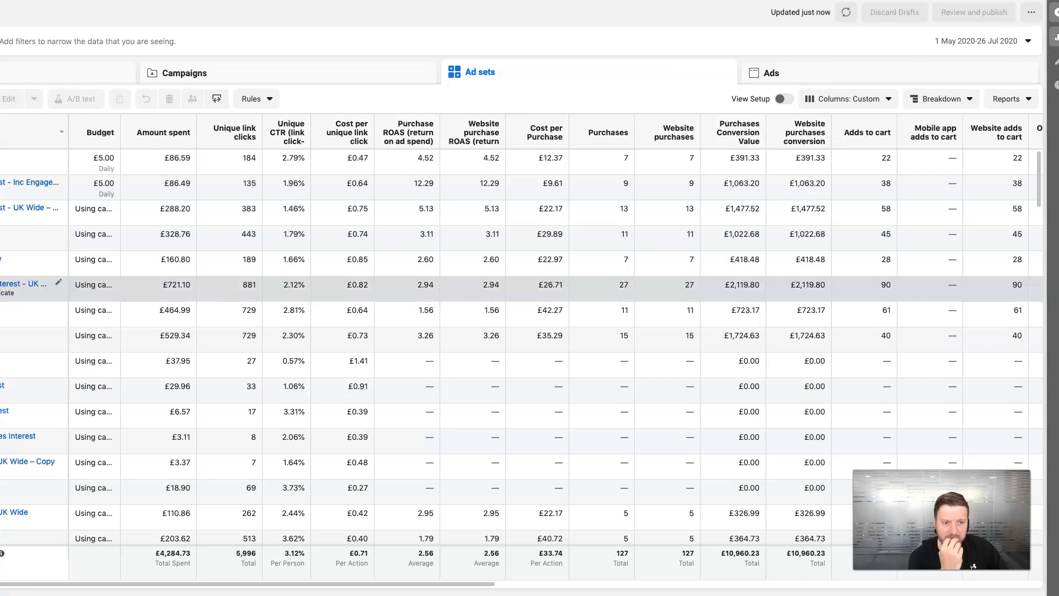
click(3, 286)
click(836, 74)
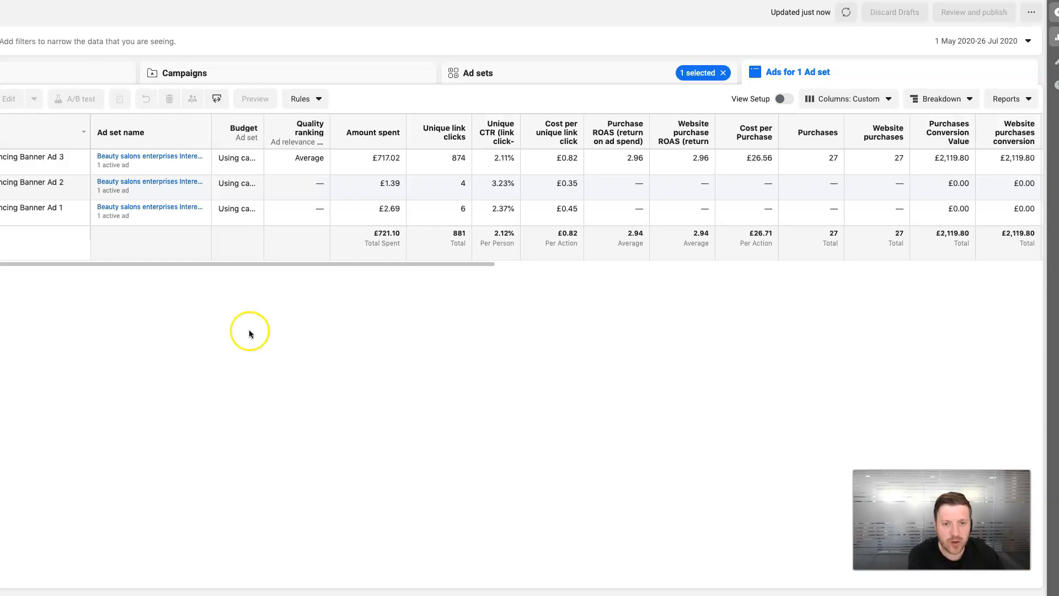
- Replace the Beauty salons selection with the Pub Interest ad set and examine the results of its ads
click(558, 74)
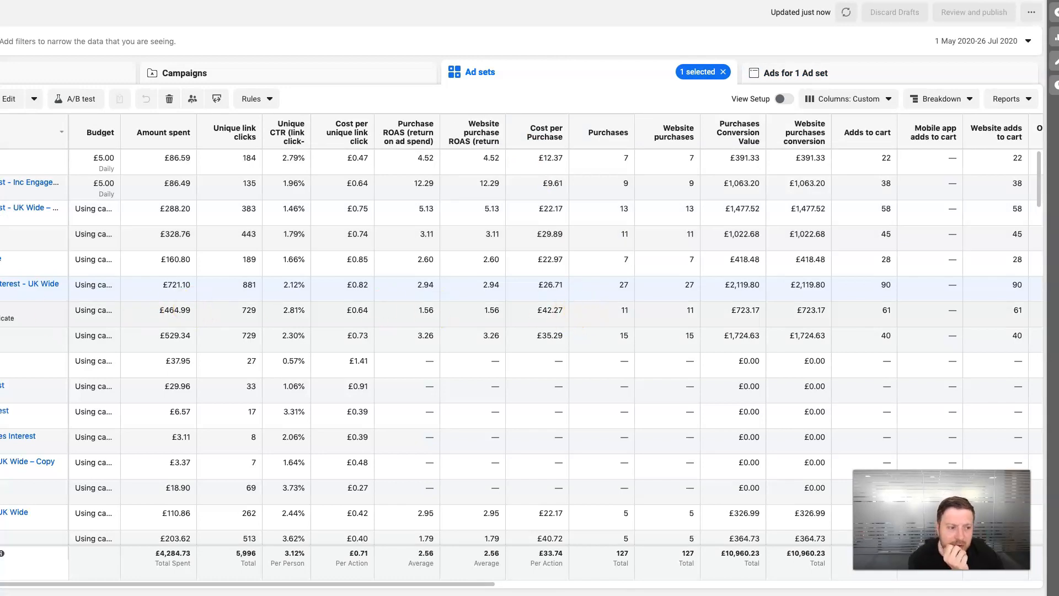
click(1, 288)
click(1, 313)
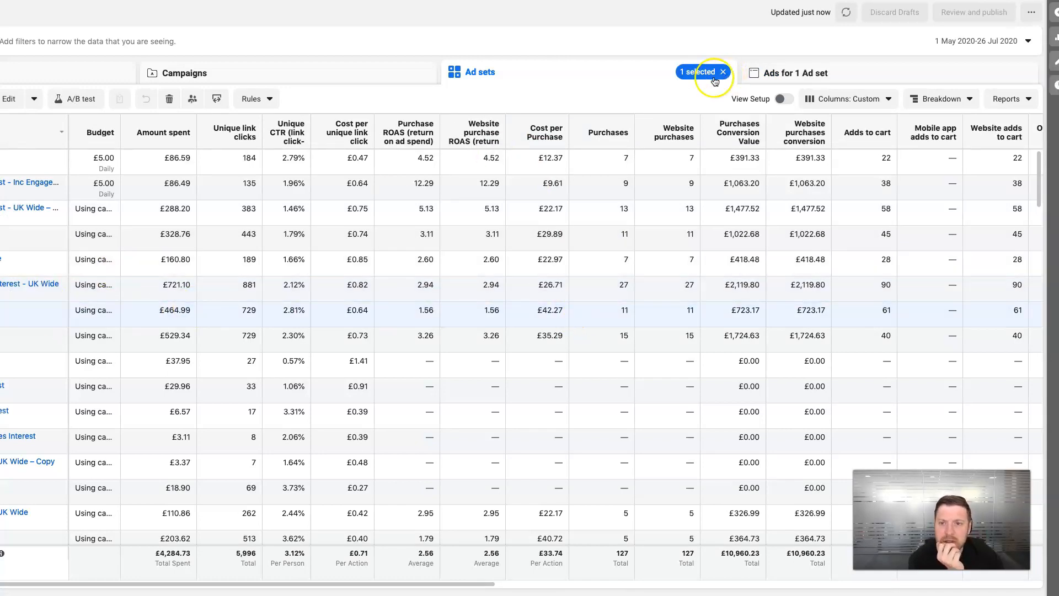
click(827, 74)
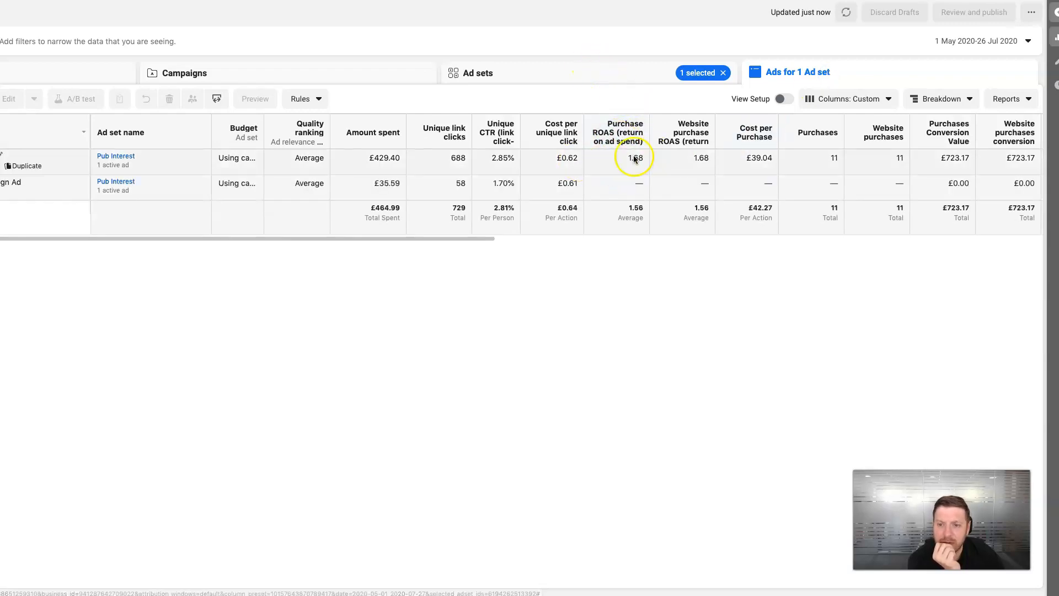
- Switch the selection to the Startup company Interest ad set and compare the performance of its two ads
click(571, 74)
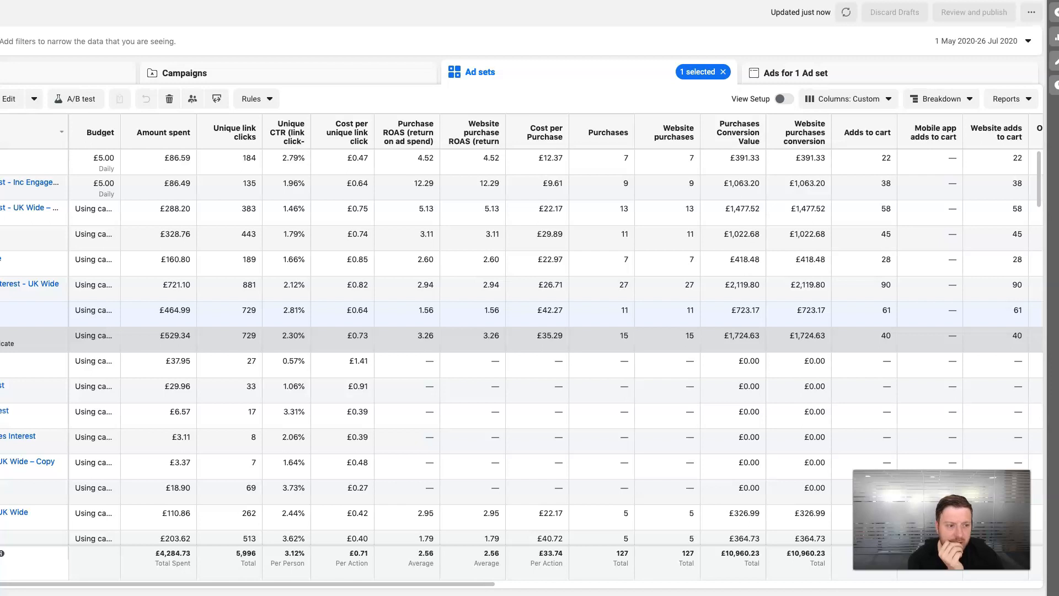
click(893, 75)
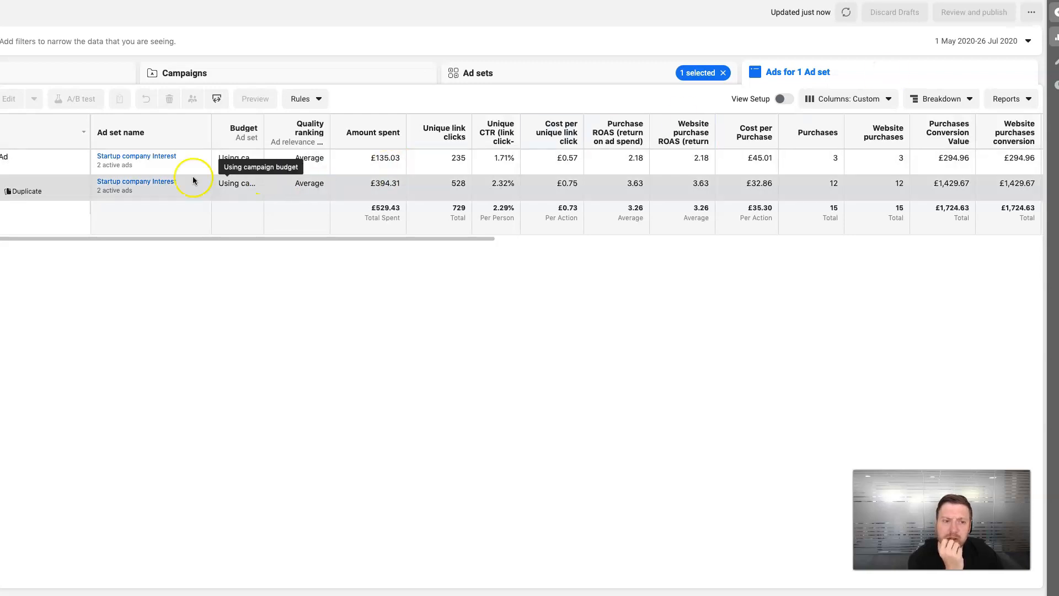
click(134, 184)
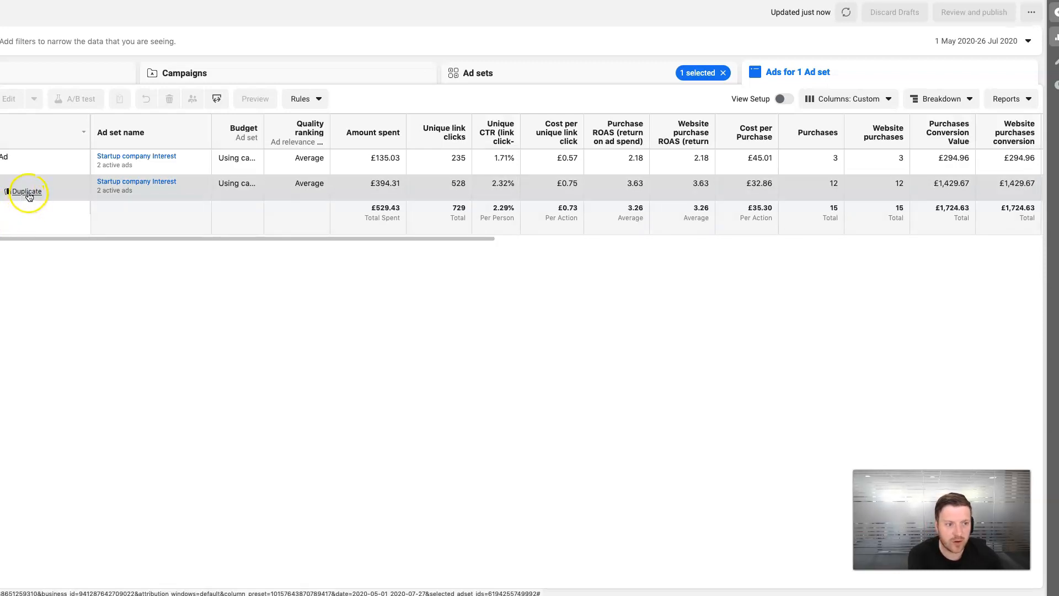
- Start duplicating the Sneeze Guard Ad in the second row into a new campaign named CBO TOP4 Interests - UK Only
click(19, 193)
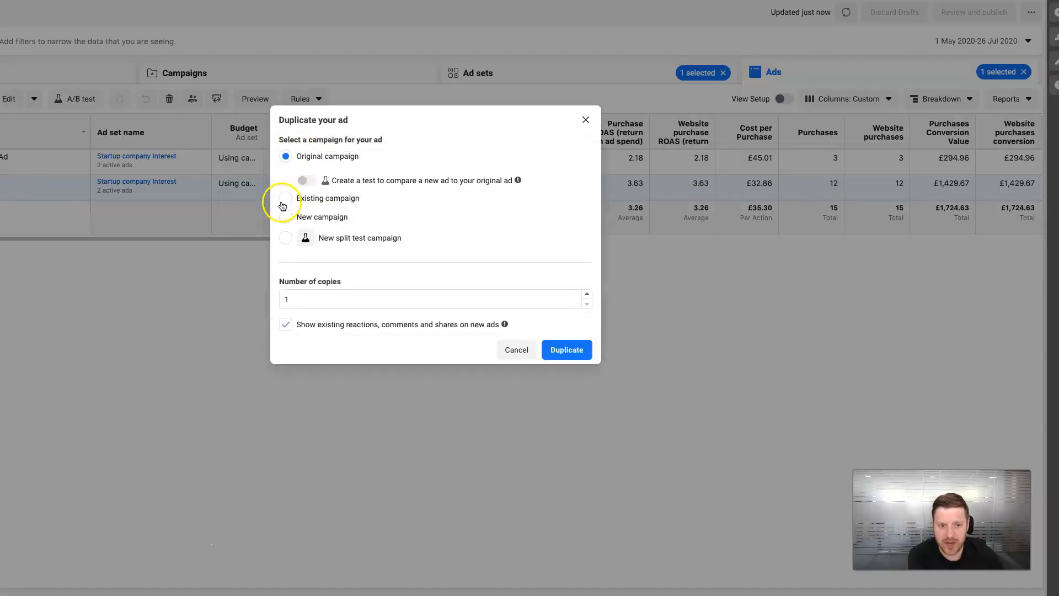
click(286, 220)
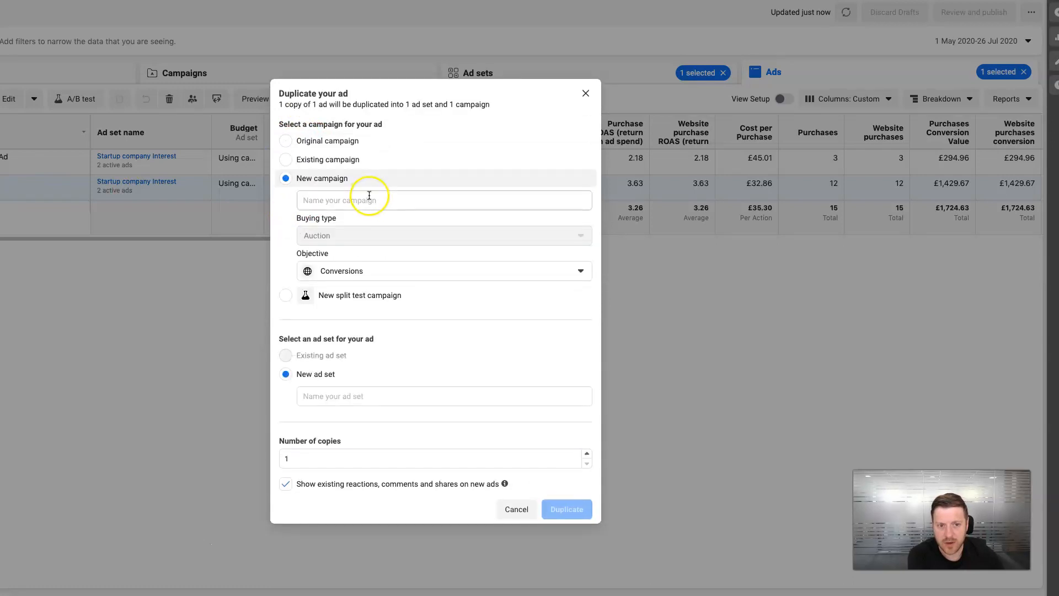
click(366, 202)
text(CB)
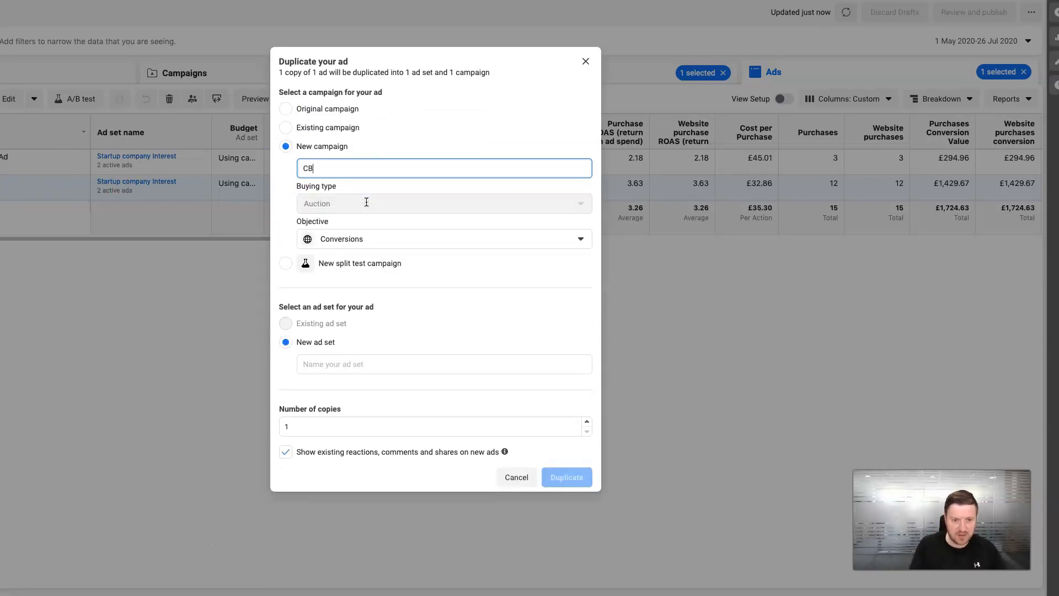
text(O TOP4)
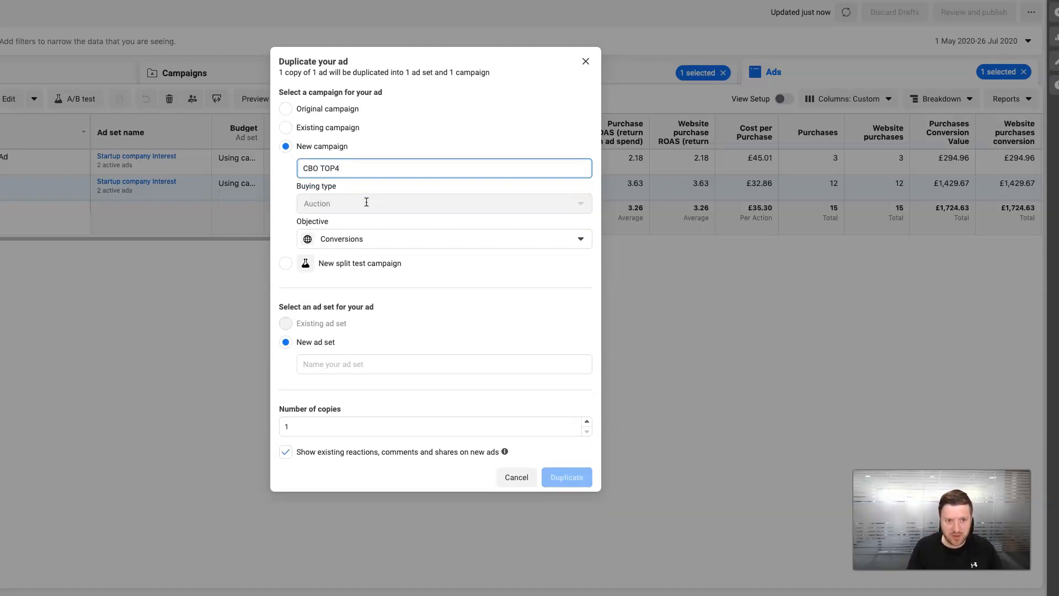
text( Interest)
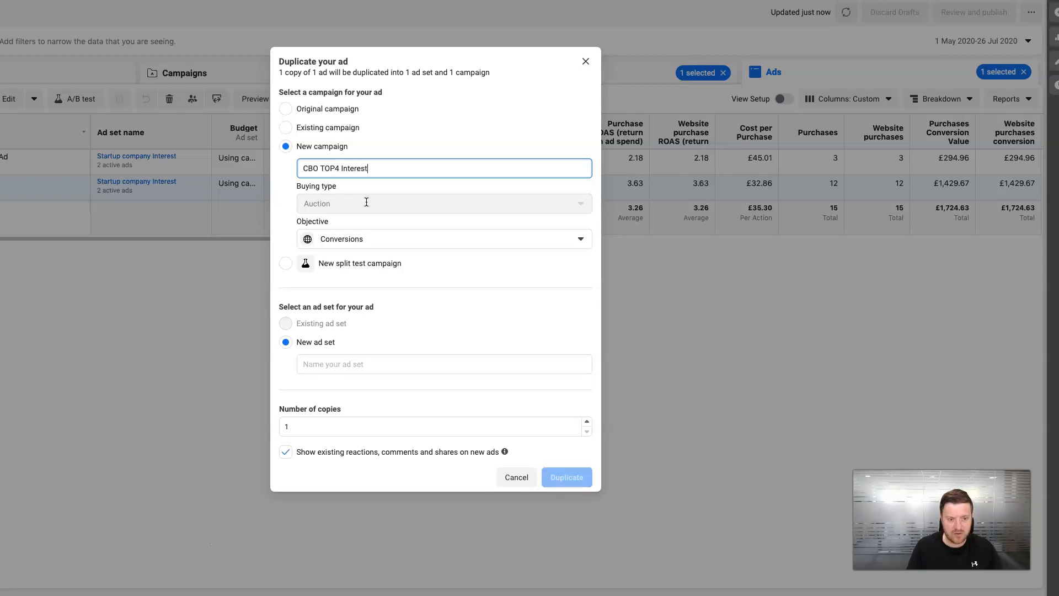
text(s - UK)
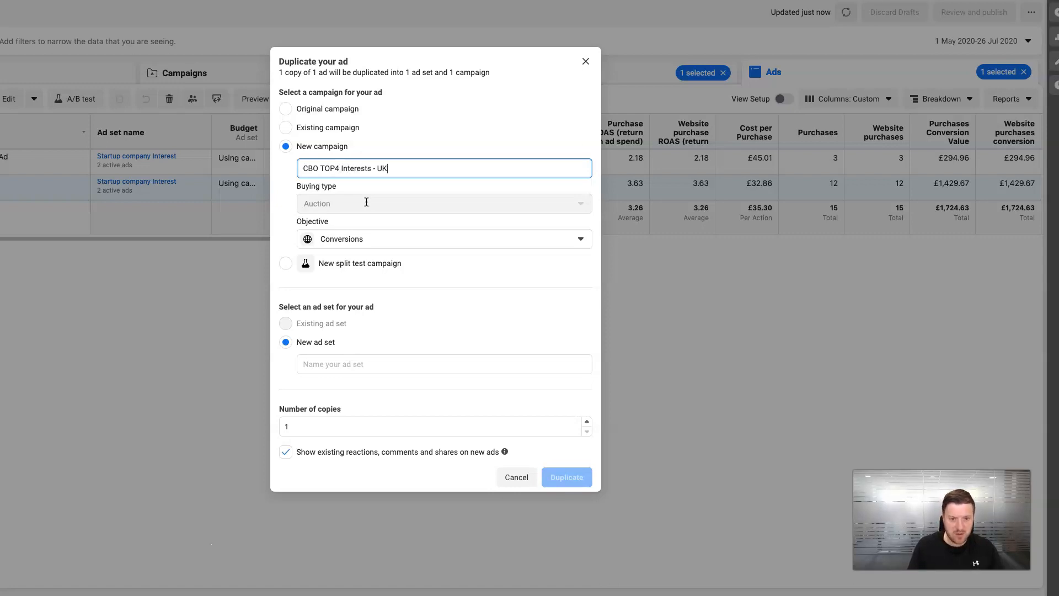
text( Only)
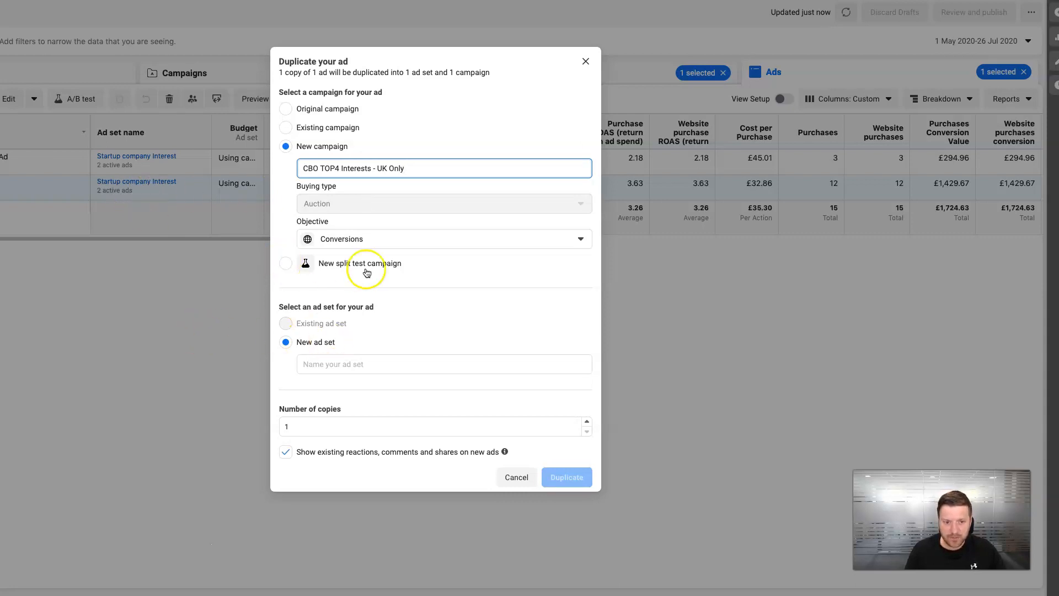
- Create the duplicate in a new ad set named Startup Company Interest, and return to the ad set list
click(341, 364)
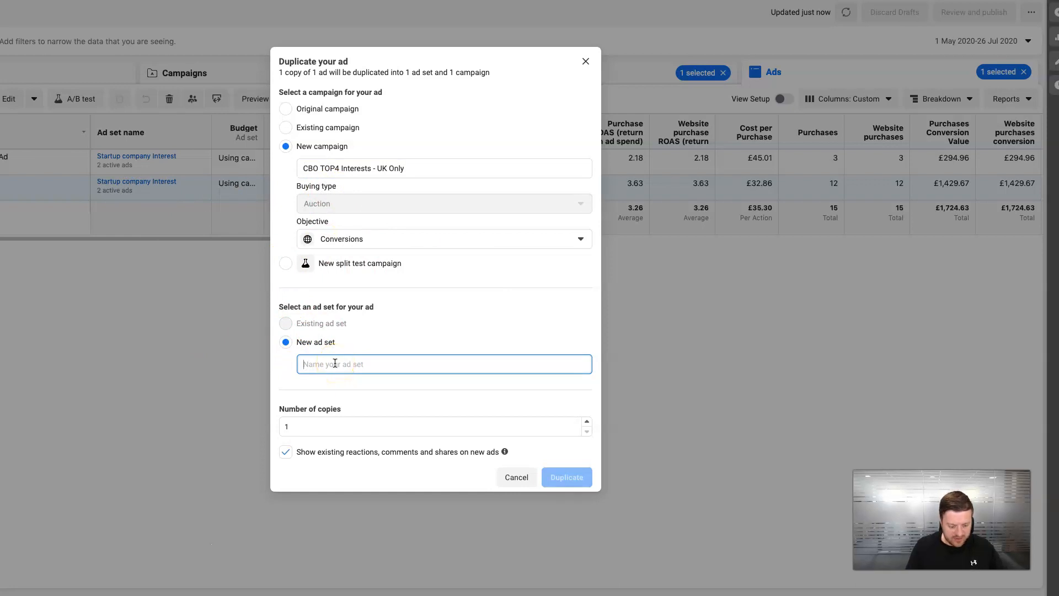
text(Start Up)
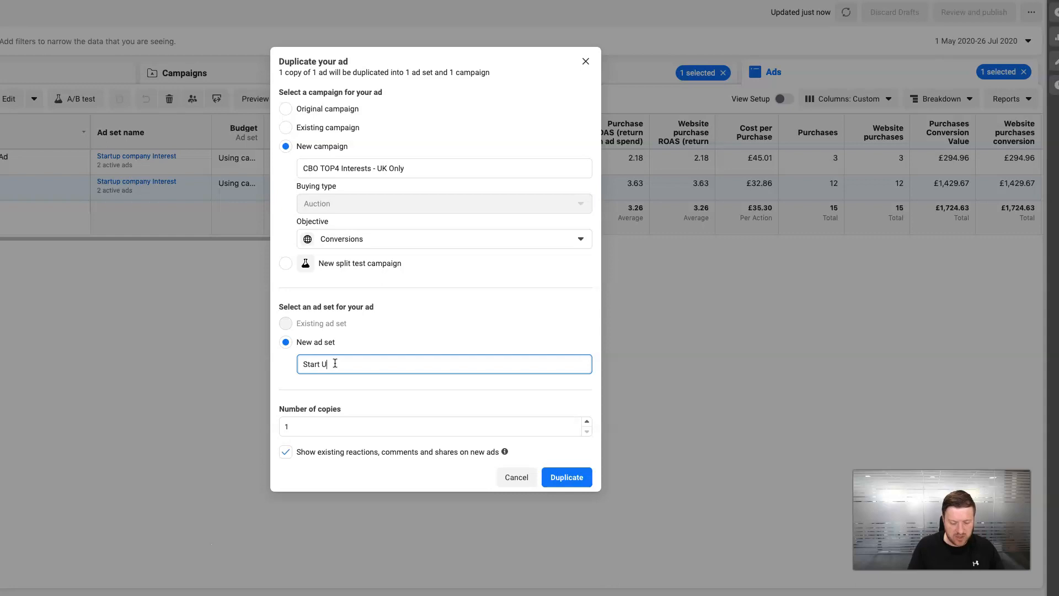
key(BackSpace)
key(BackSpace)
key(BackSpace)
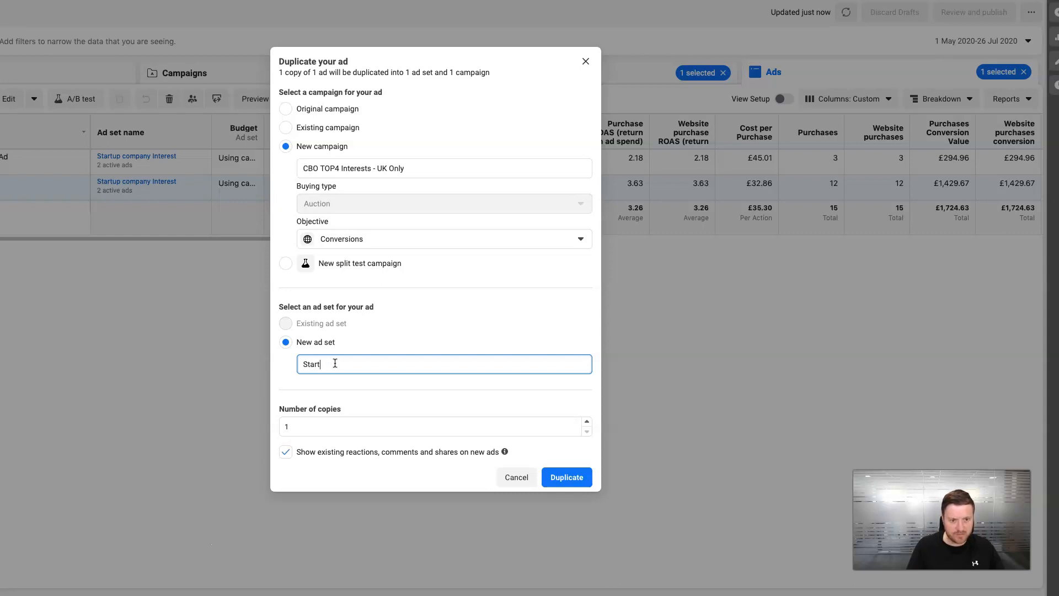
text(up Compa)
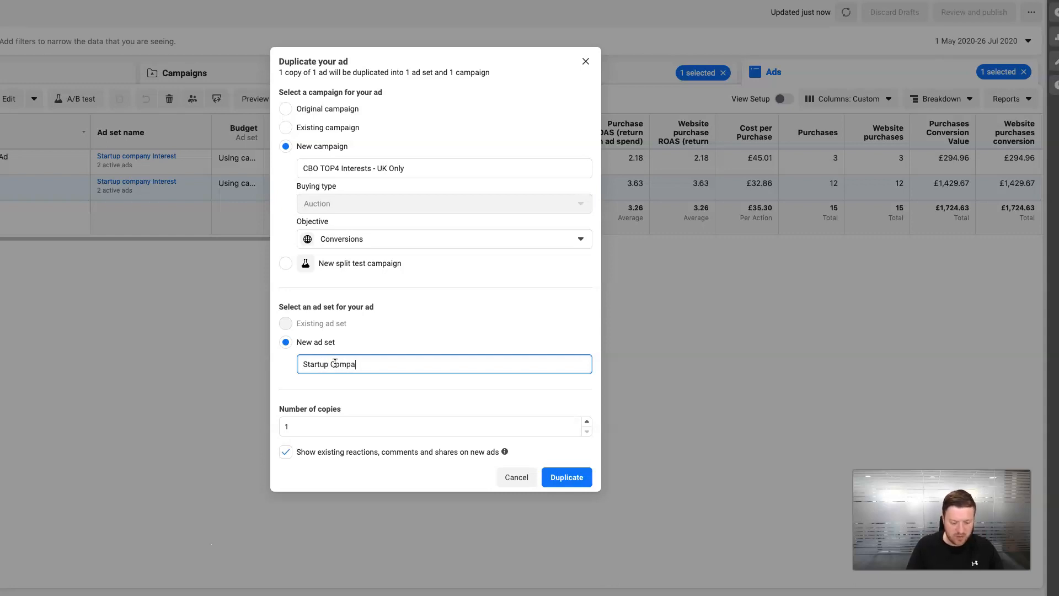
text(ny Interest)
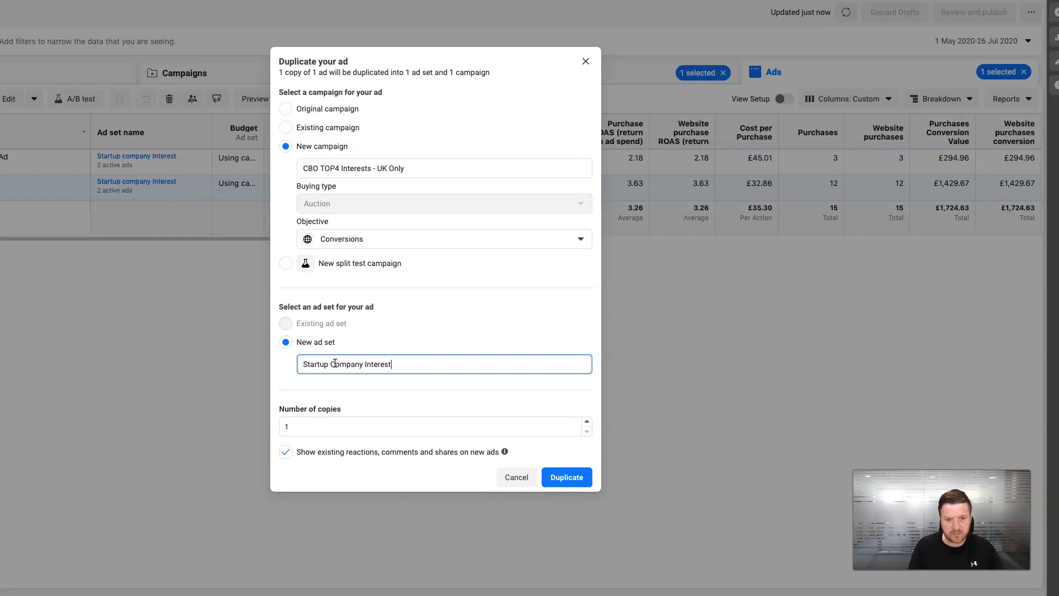
click(574, 479)
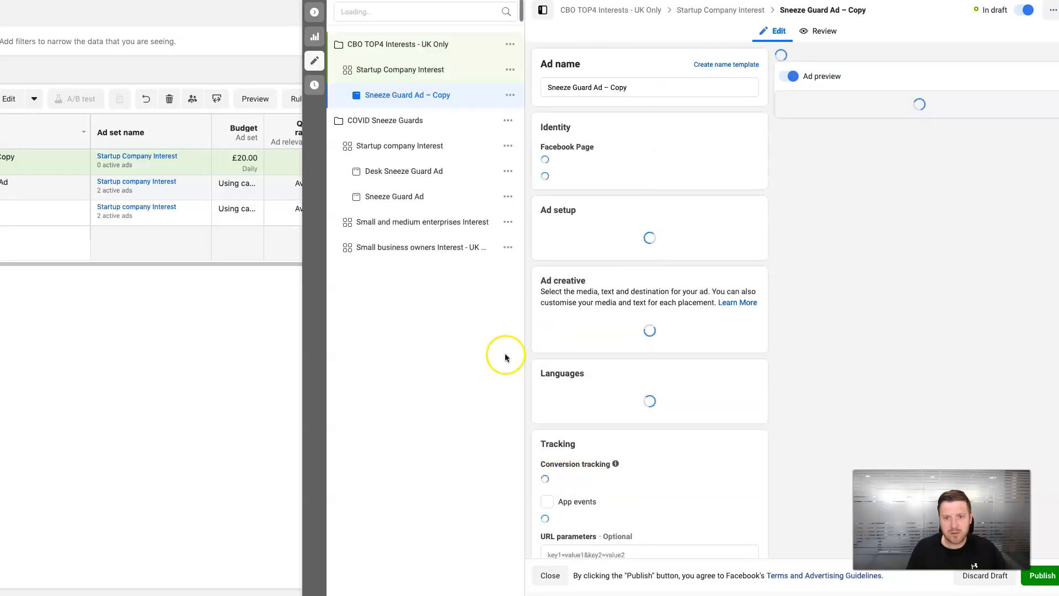
click(315, 12)
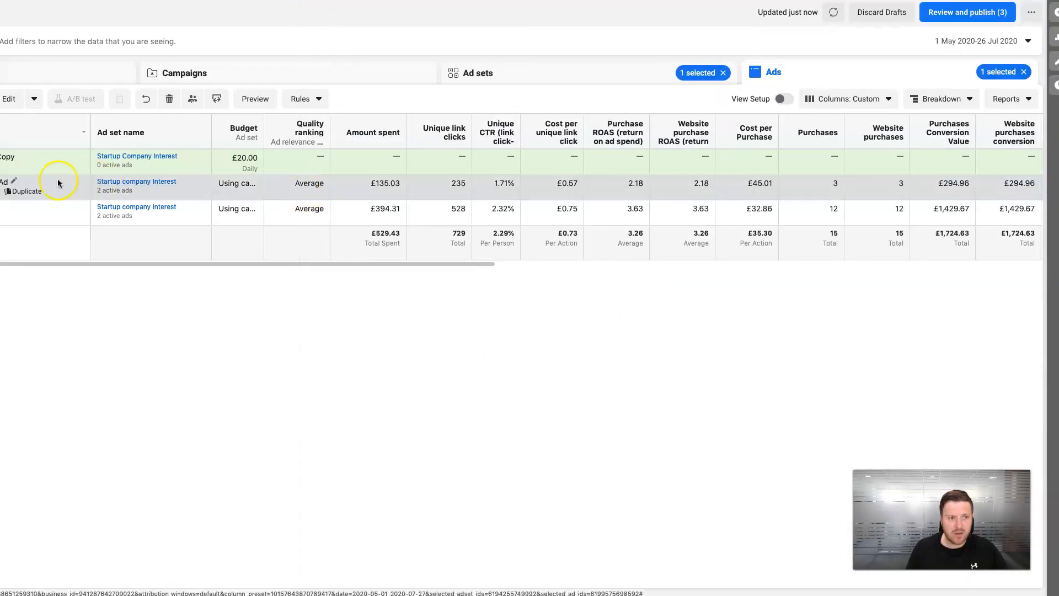
click(607, 74)
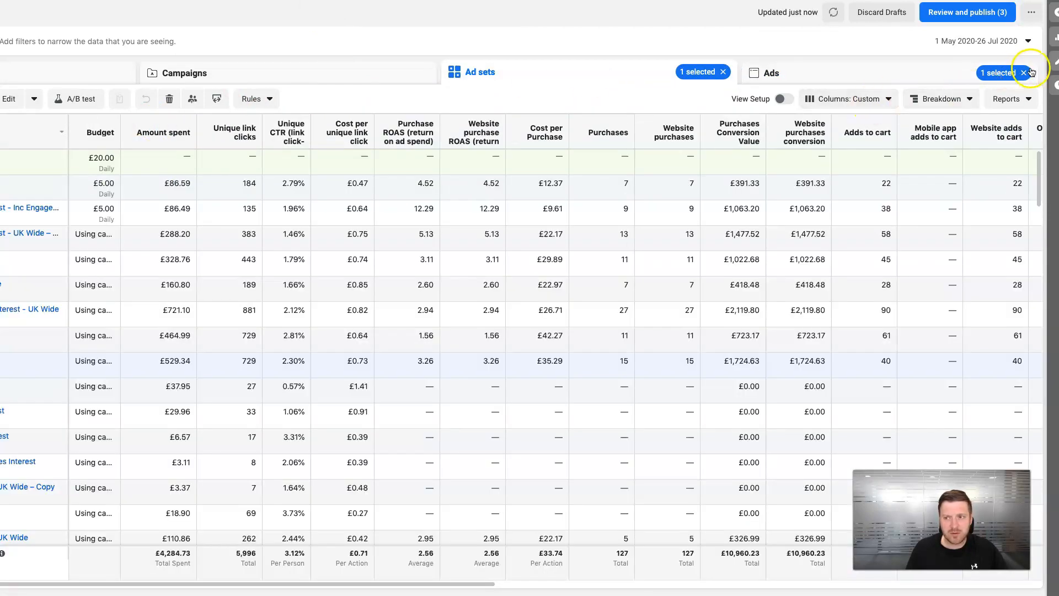
- Switch the selection to the Beauty salons enterprises Interest - UK Wide ad set and open its ads
click(1022, 73)
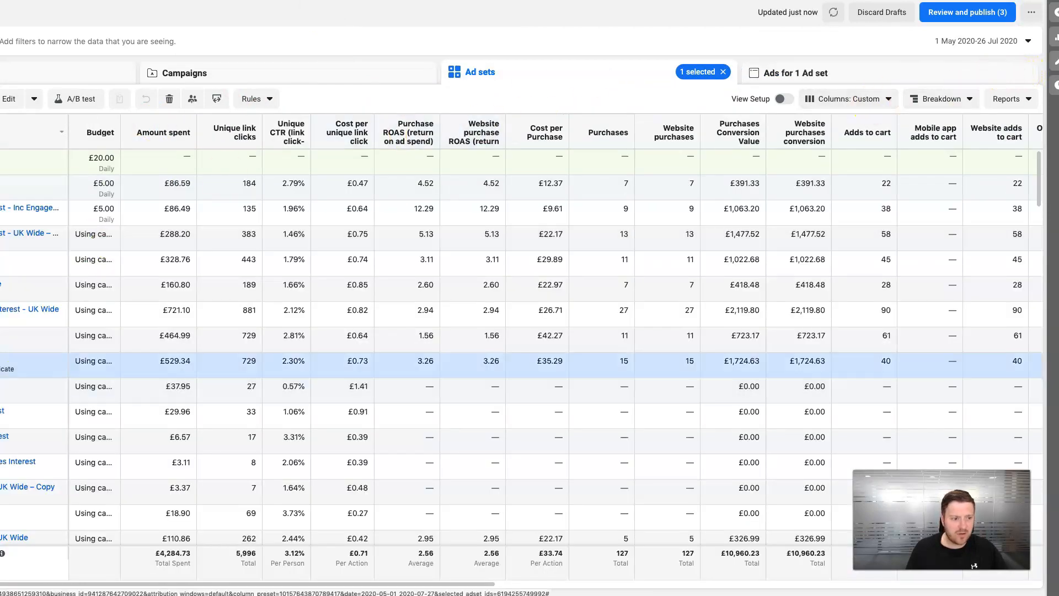
click(385, 376)
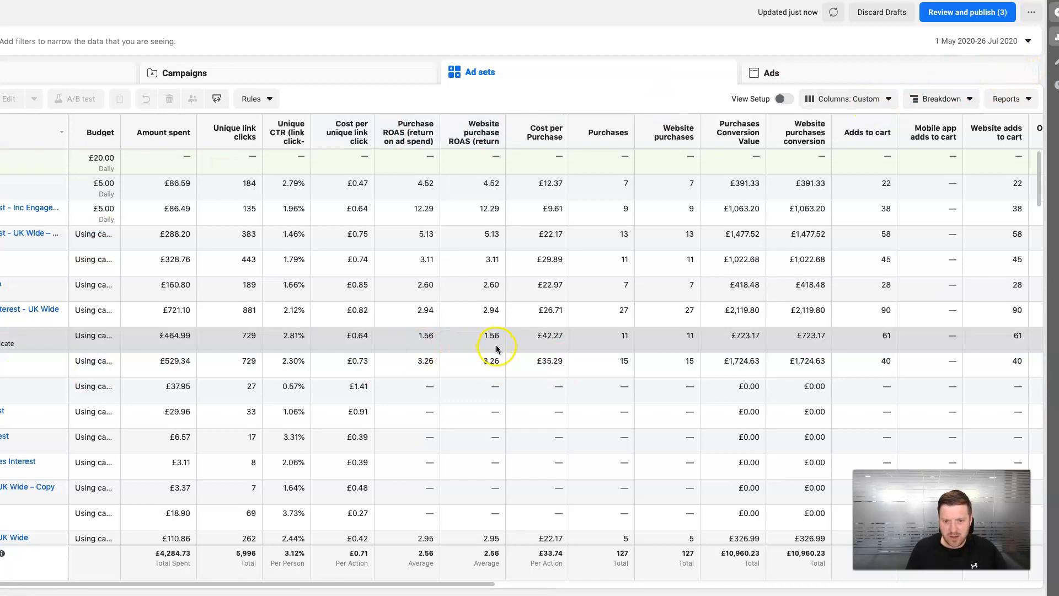
click(1, 310)
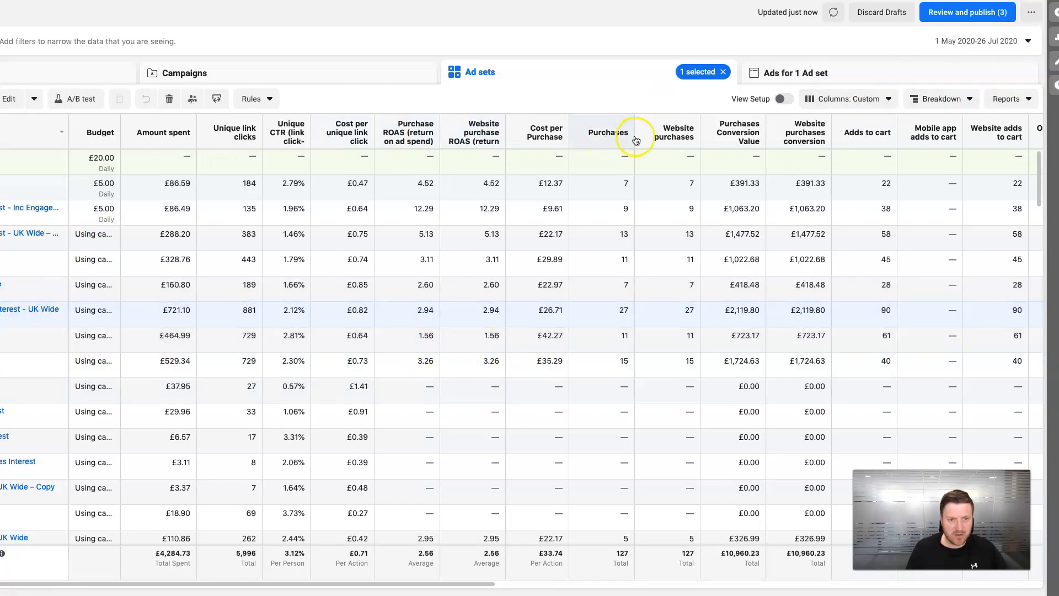
click(854, 78)
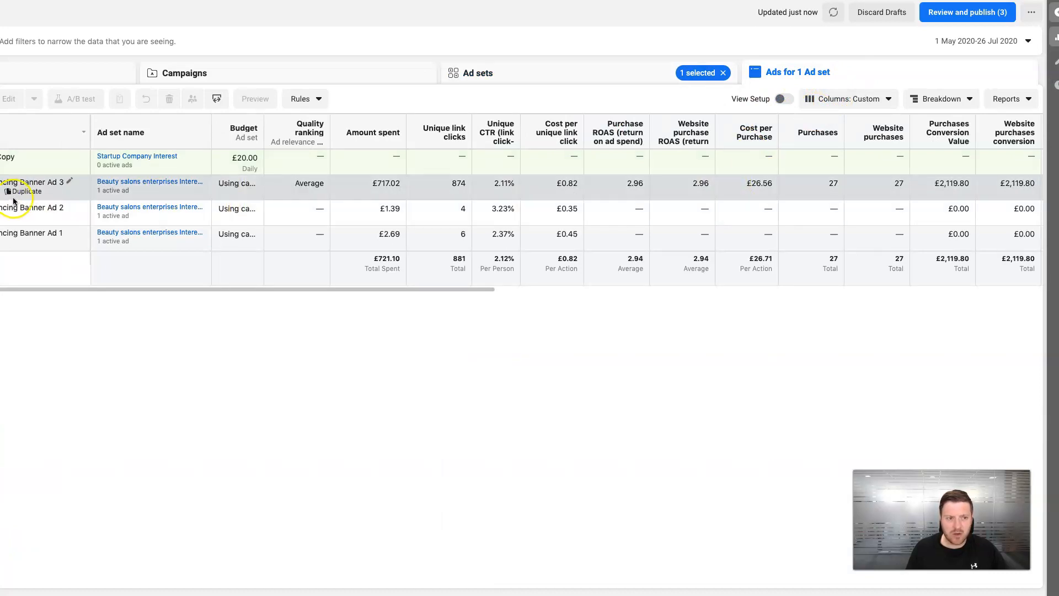
- Start duplicating the POP UP Social Distancing Banner Ad 3 into the existing campaign CBO TOP4 Interests - UK Only
click(26, 193)
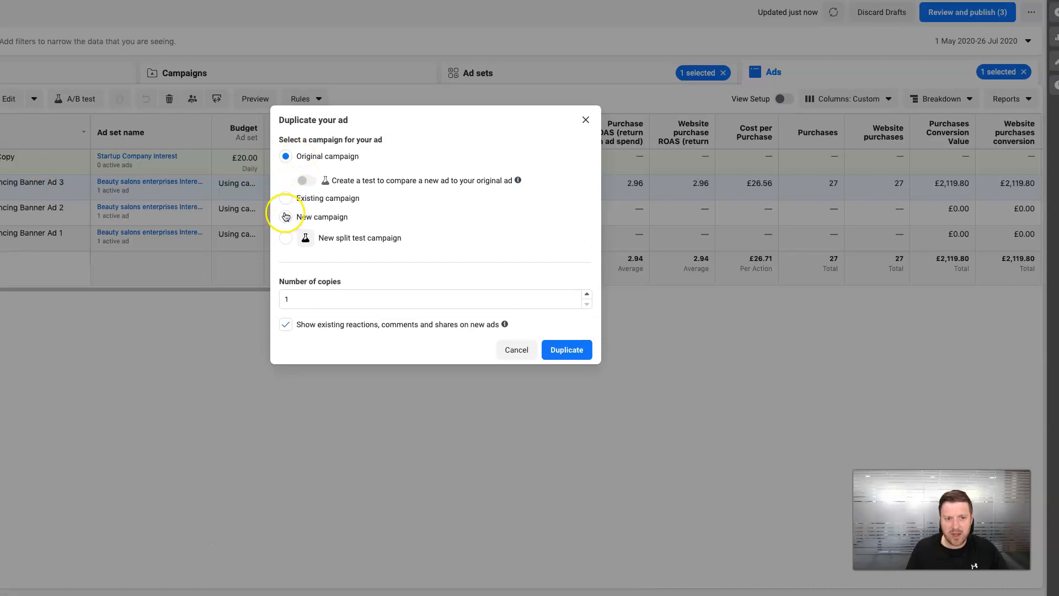
click(286, 200)
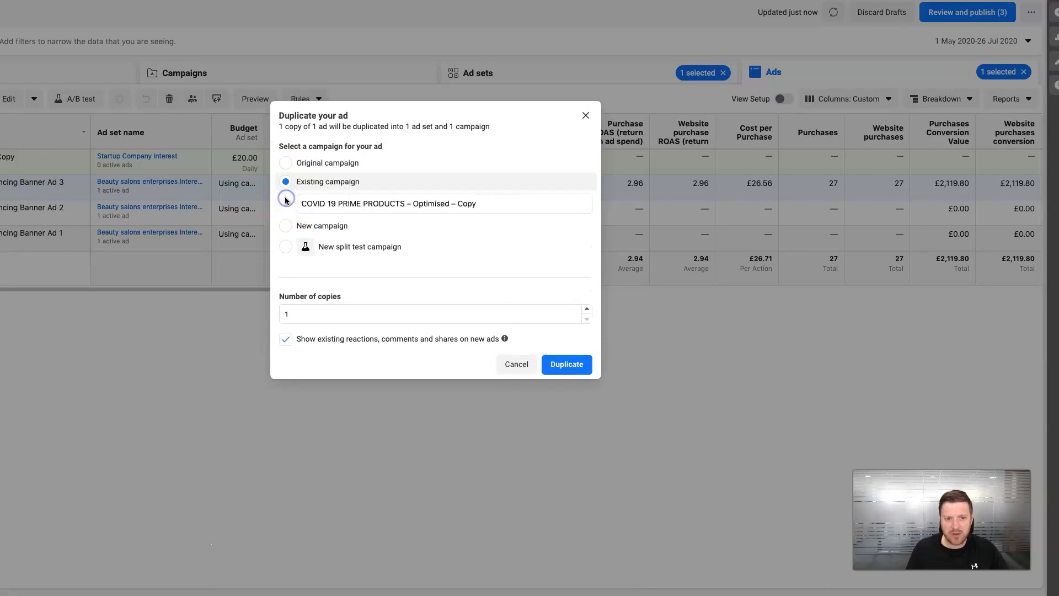
click(503, 202)
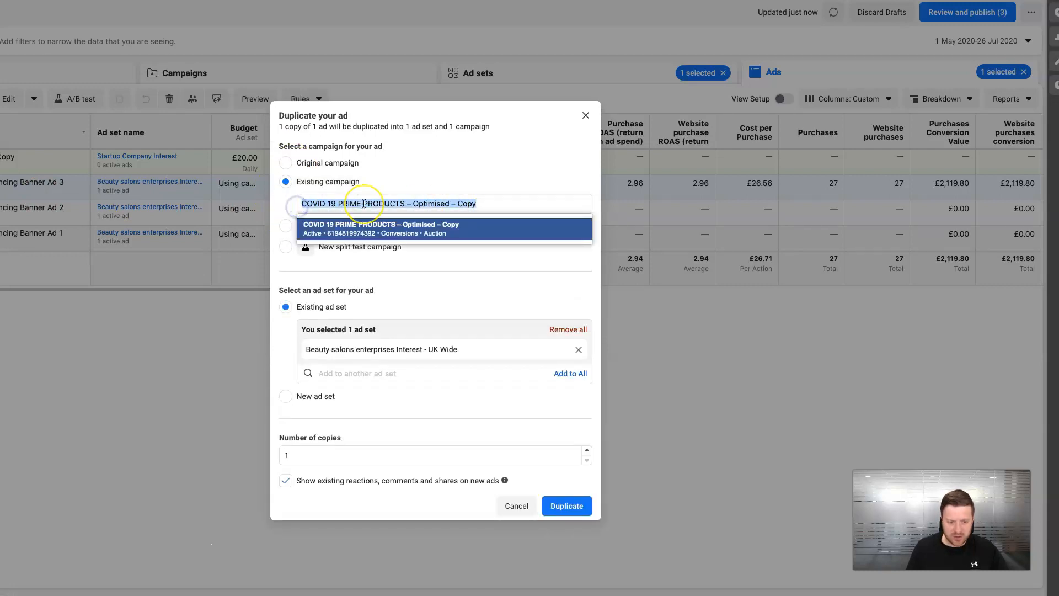
text(cb)
click(367, 228)
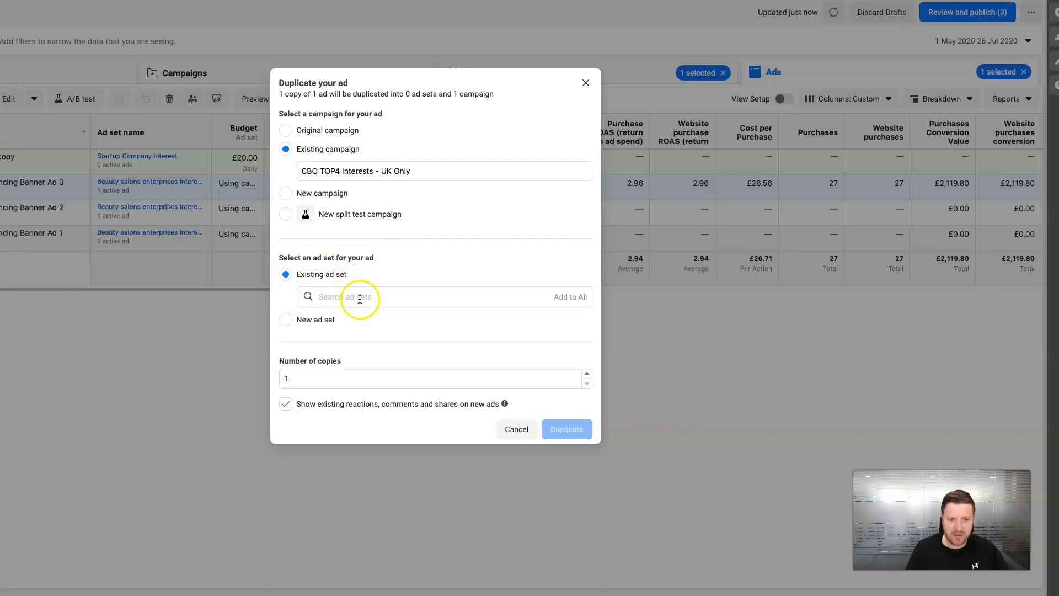
- Create the duplicate in a new ad set named Beauty Salons Enterprises Interest
click(285, 321)
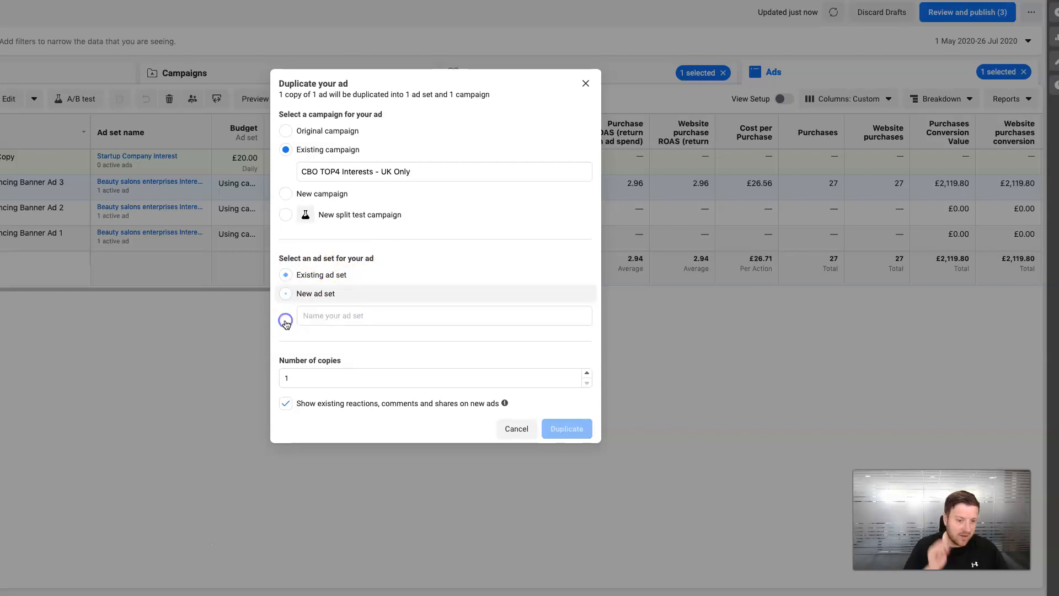
click(355, 317)
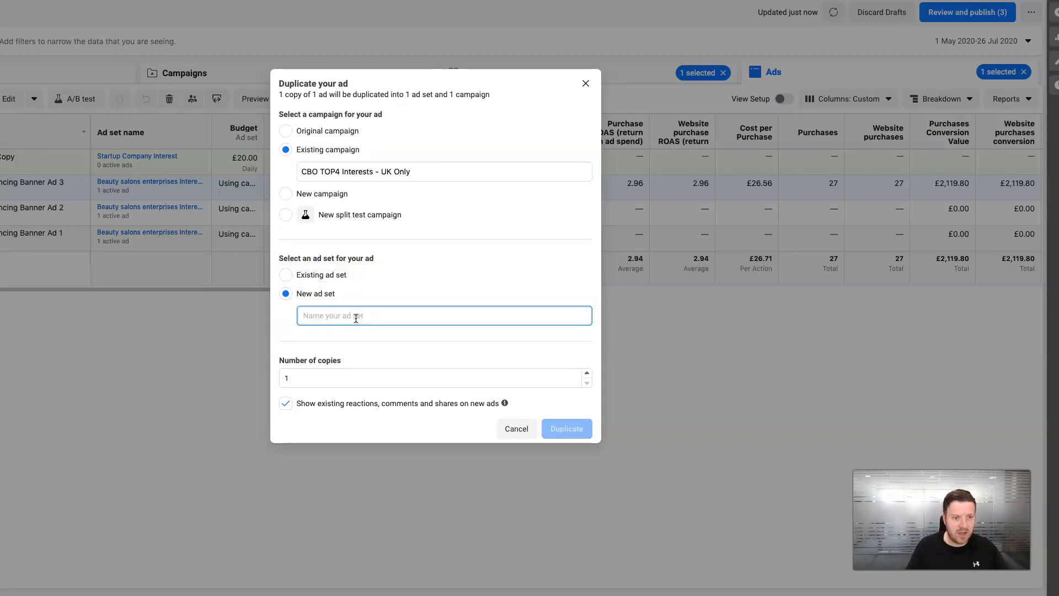
text(Beauty Saloon)
key(BackSpace)
key(BackSpace)
key(BackSpace)
text(ons Enterpirses)
key(BackSpace)
key(BackSpace)
key(BackSpace)
key(BackSpace)
text(rises)
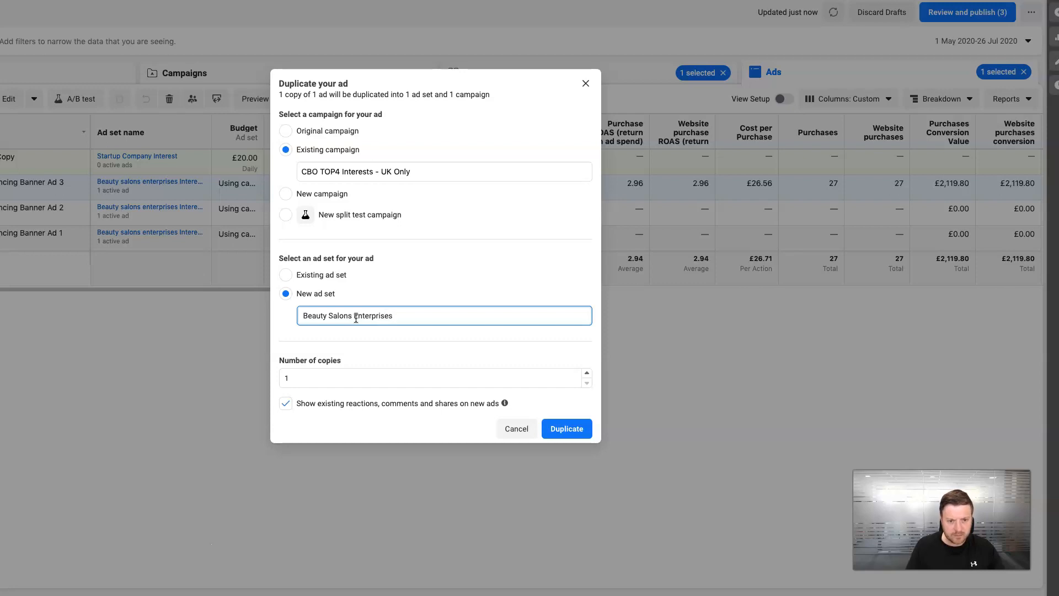
text( Intere)
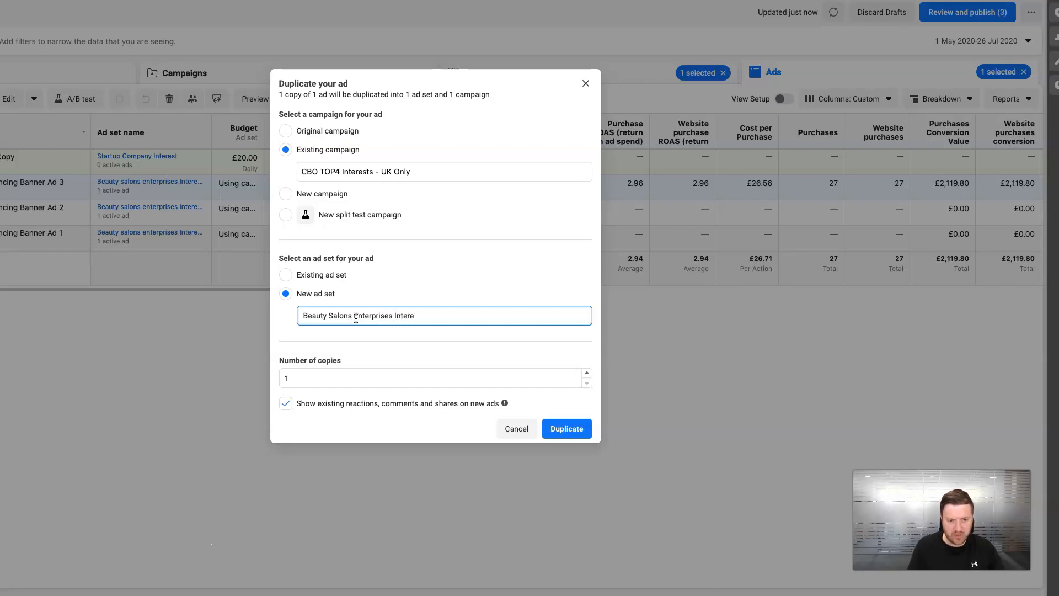
text(st)
click(564, 434)
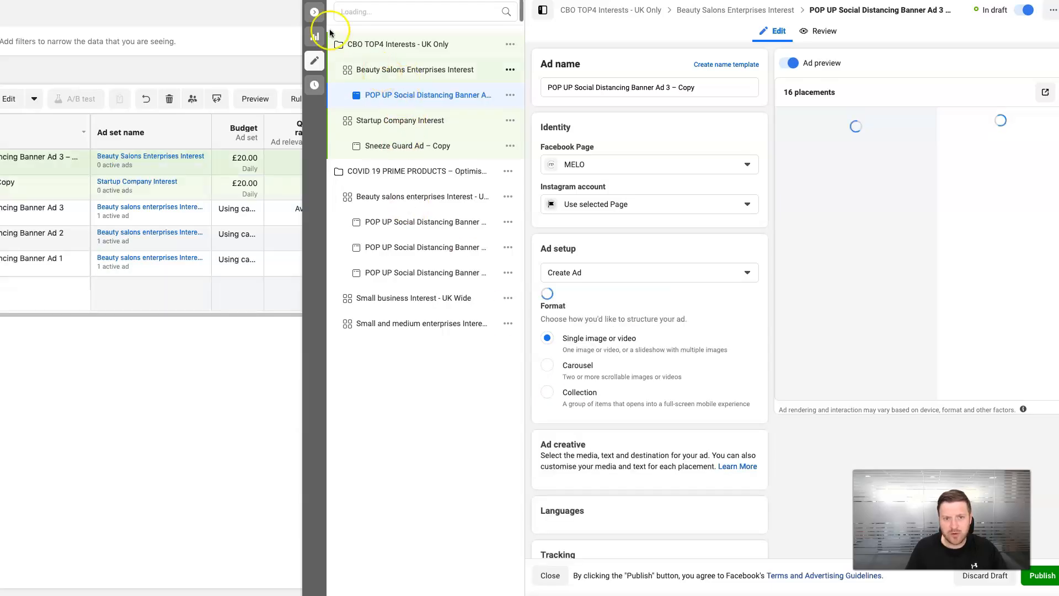
- Leave the ad editor, switch the ad set selection to Barber Interest - UK Wide, and open its ads
click(315, 13)
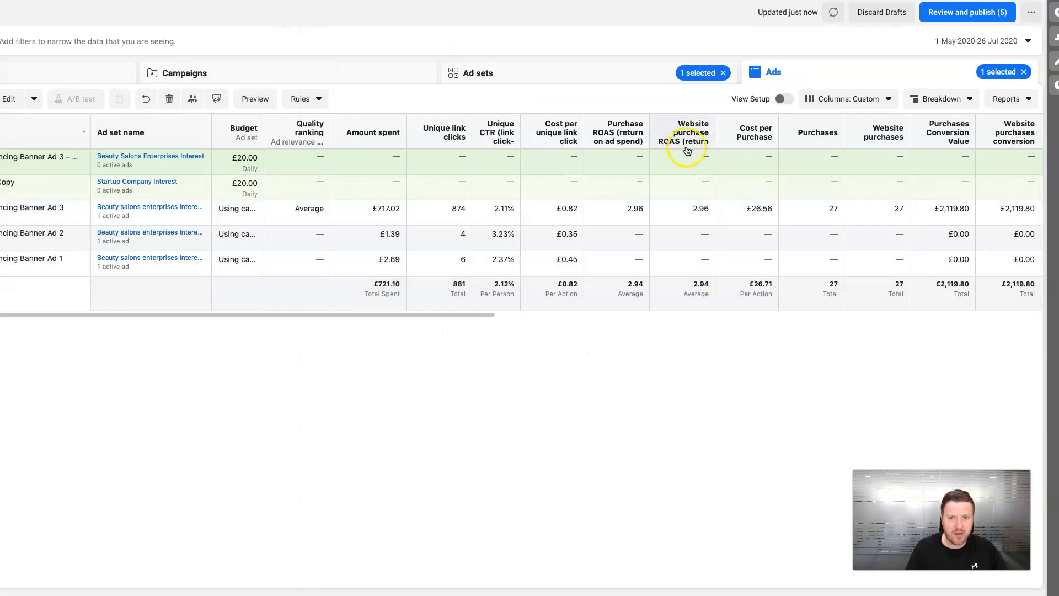
click(1023, 72)
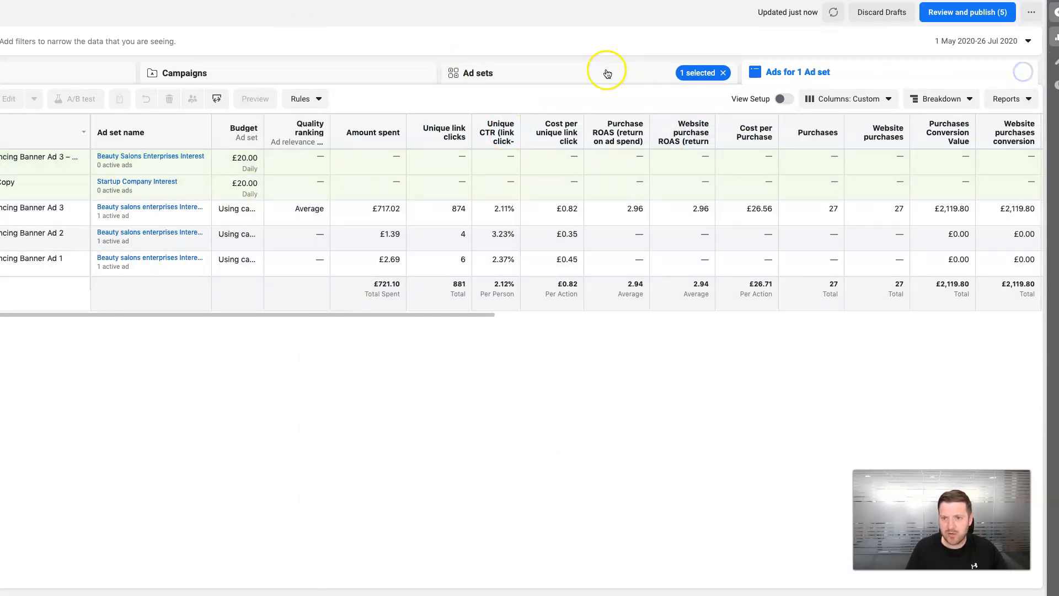
click(572, 72)
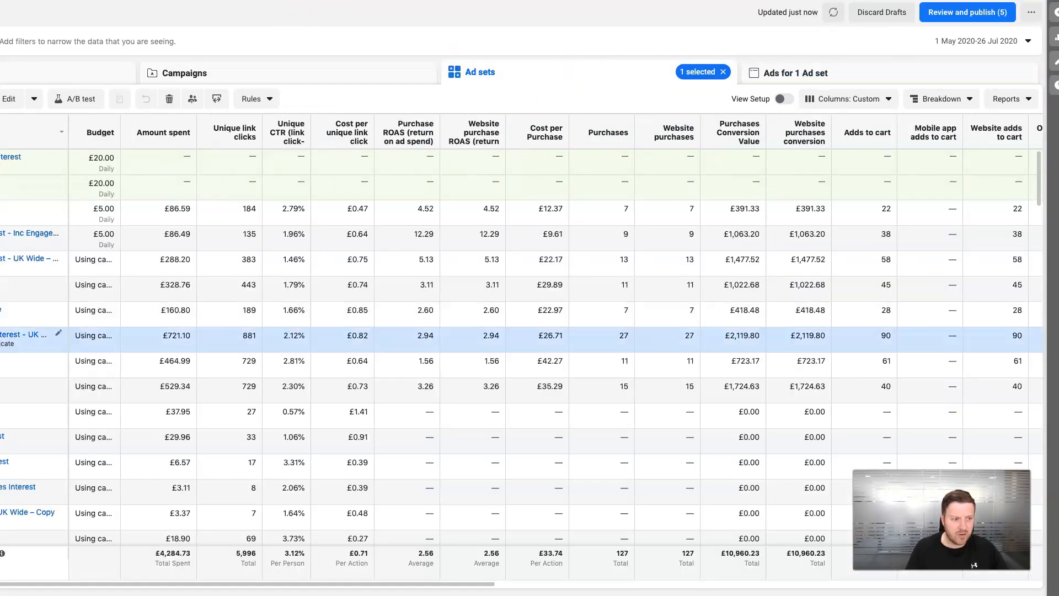
click(386, 333)
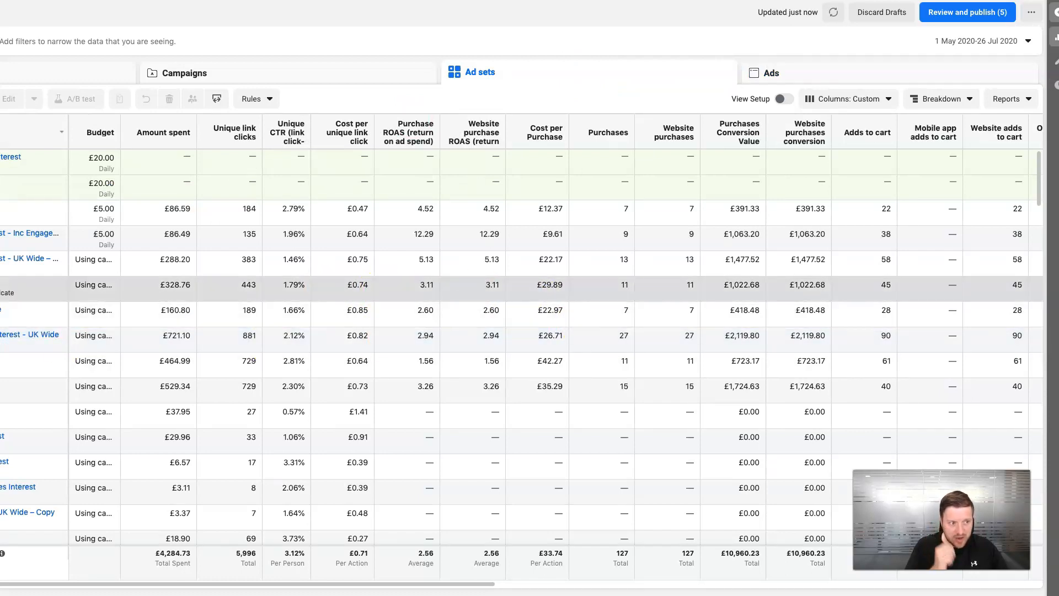
click(826, 74)
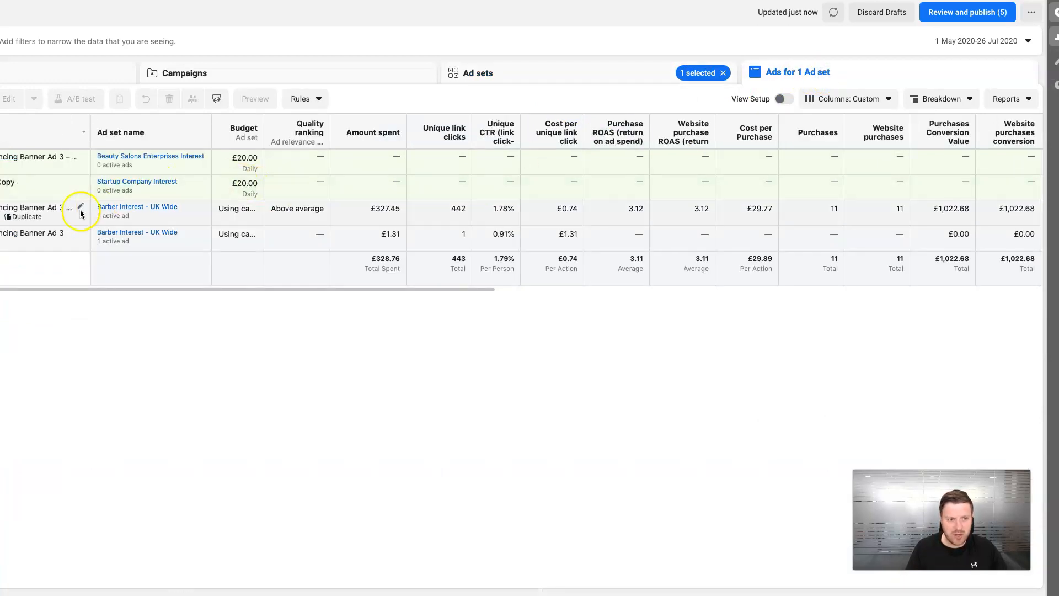
- Start duplicating the upper Barber Interest - UK Wide banner ad into the existing campaign CBO TOP4 Interests - UK Only
click(24, 217)
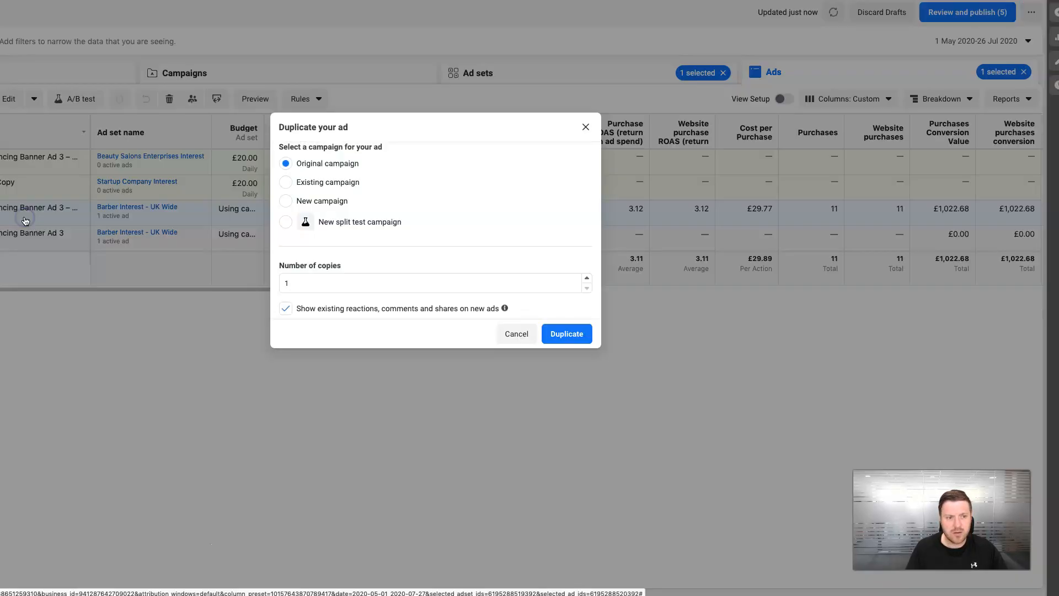
click(286, 200)
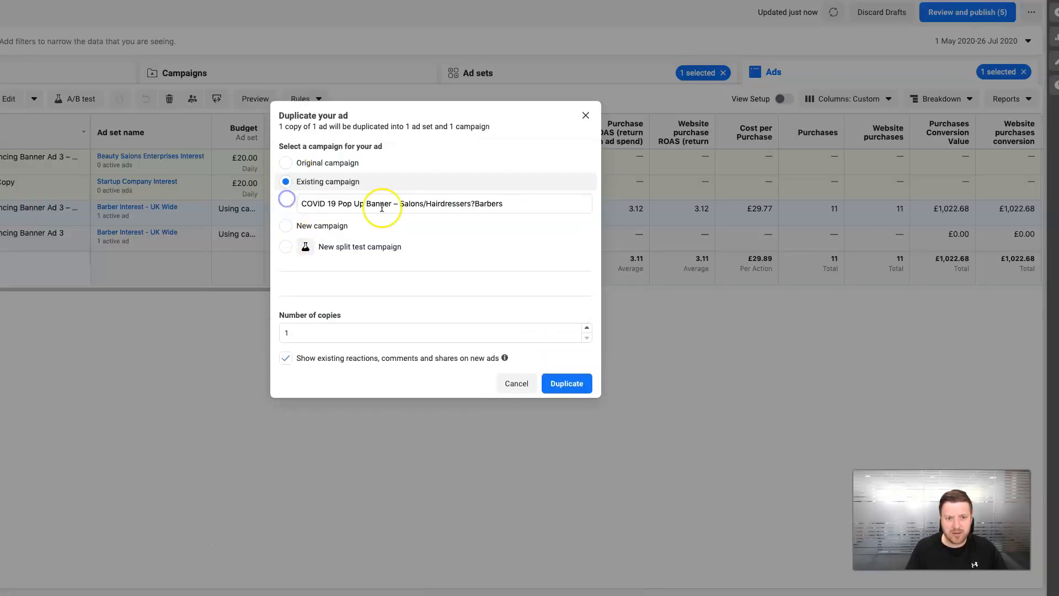
click(522, 204)
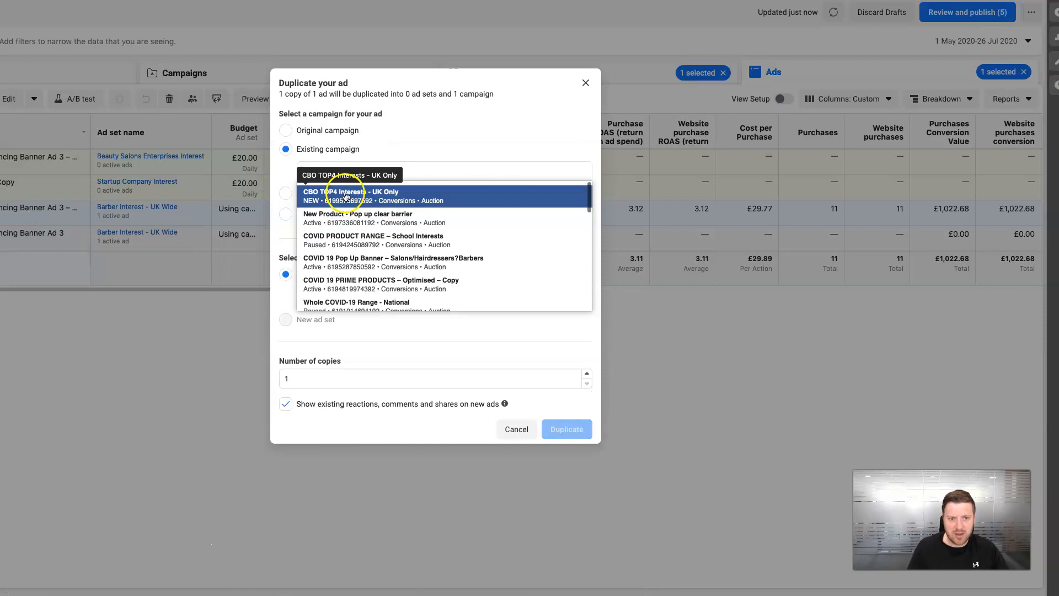
click(345, 198)
- Create the duplicate in a new ad set named Barber Interest
click(285, 320)
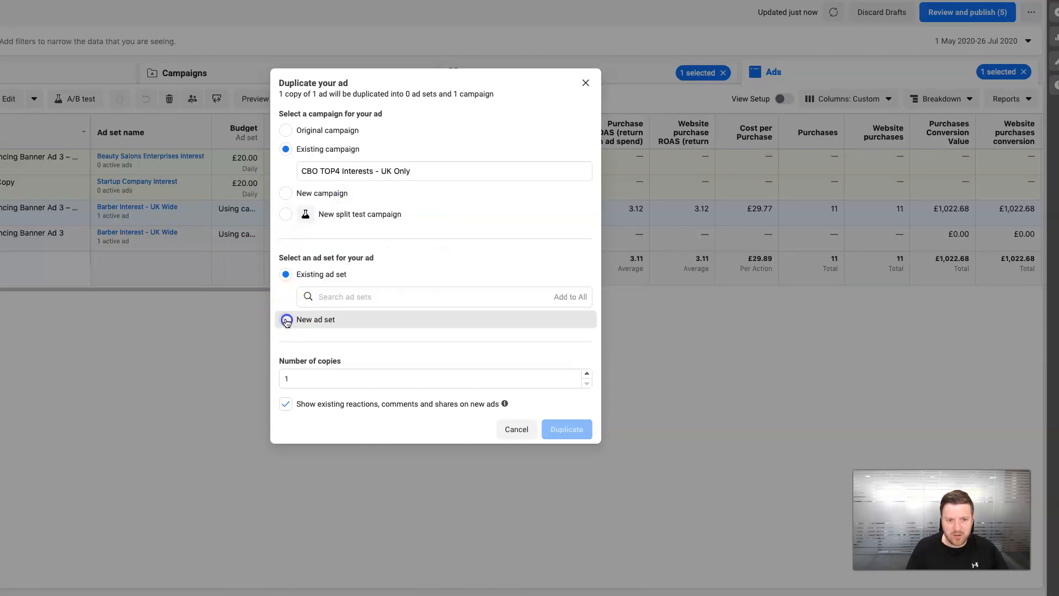
click(327, 319)
text(Bar)
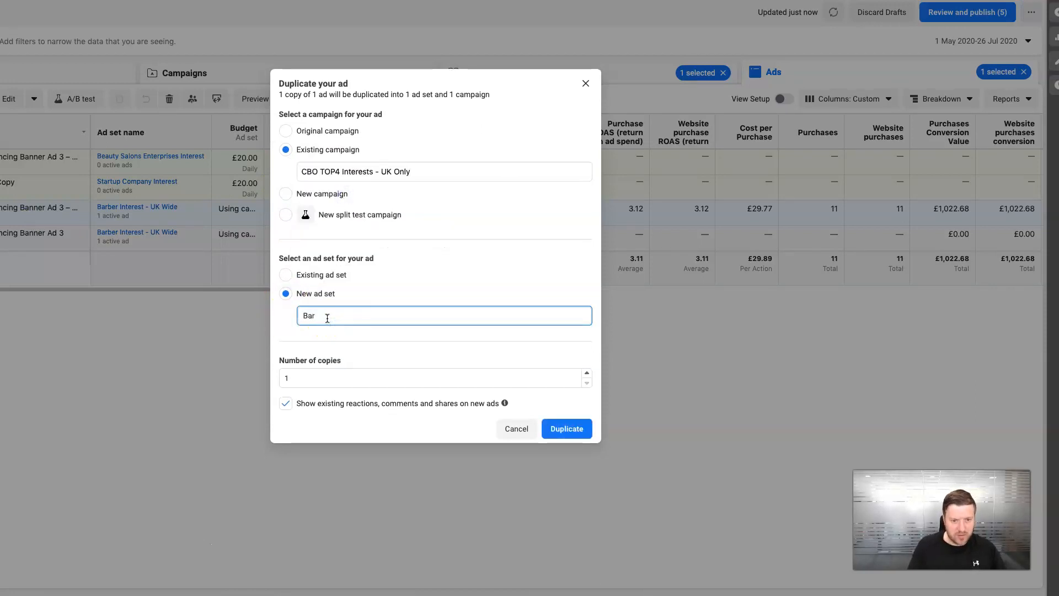
text(ber Inte)
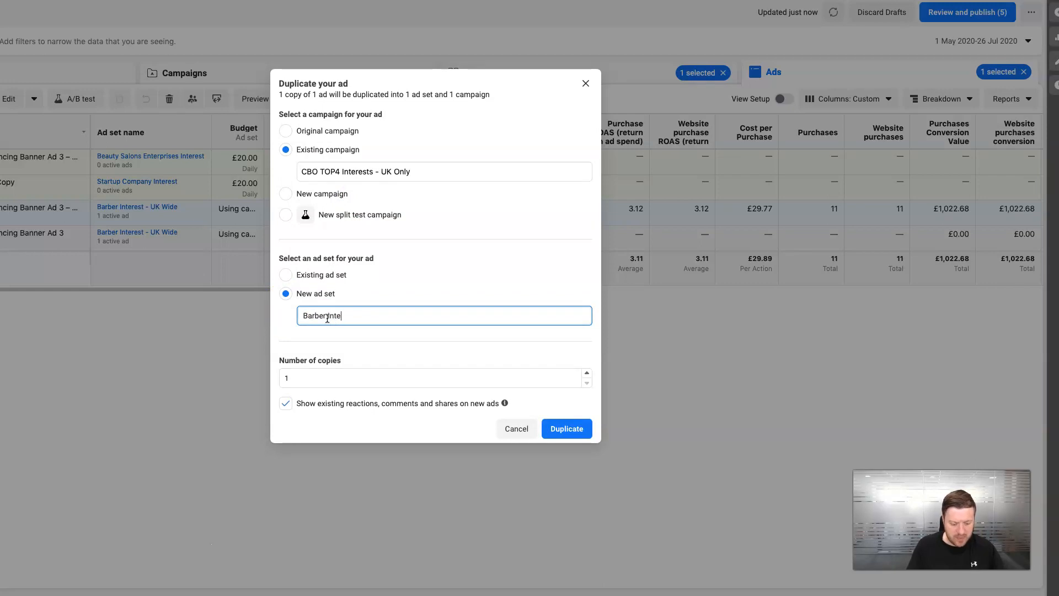
text(rest)
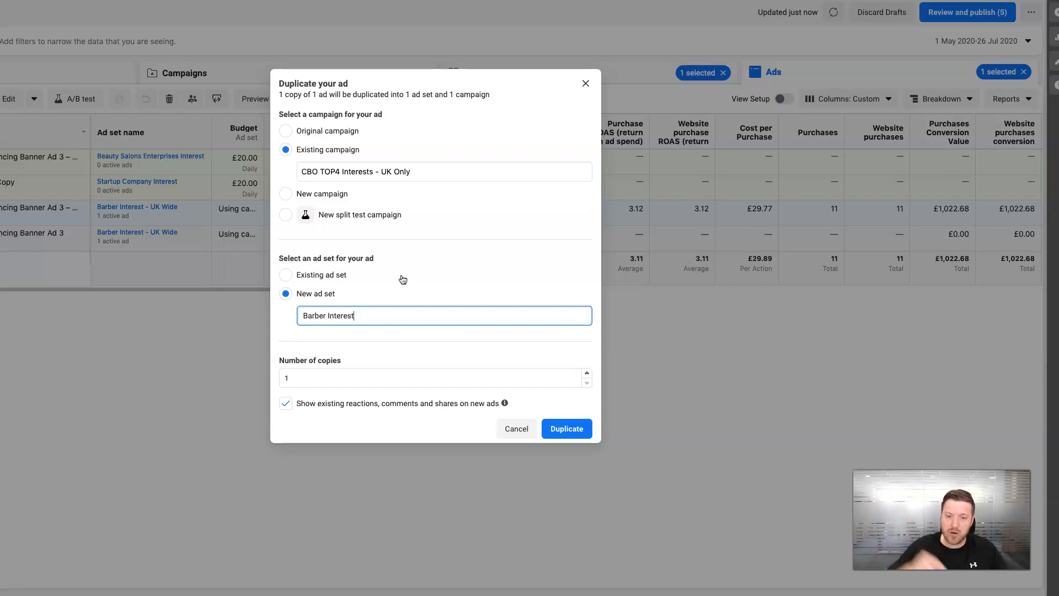
click(404, 274)
click(567, 430)
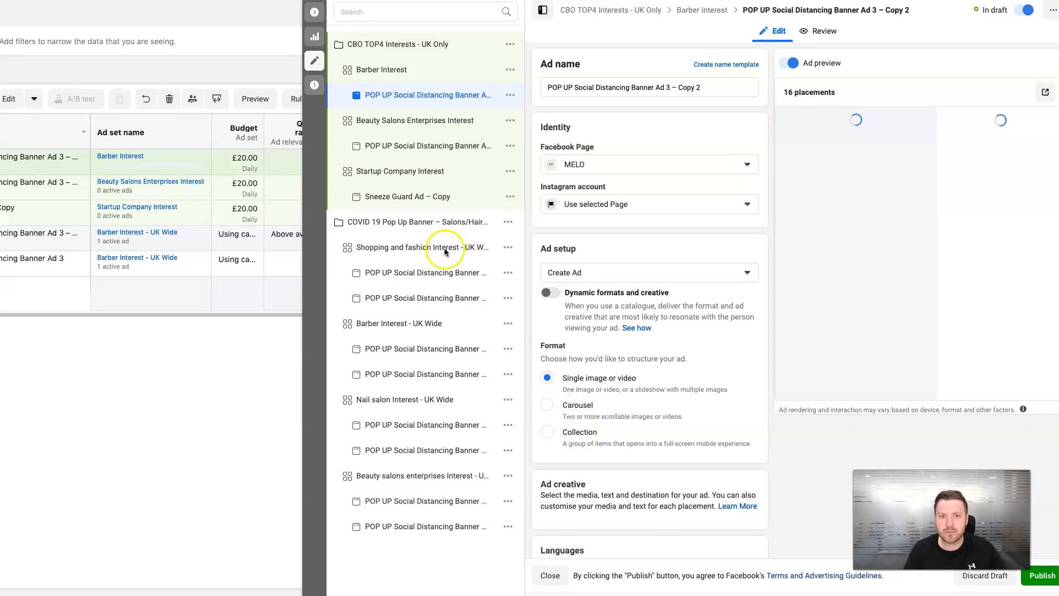
- Leave the ad editor, return to the ad set list, and deselect the Barber Interest - UK Wide ad set
click(315, 12)
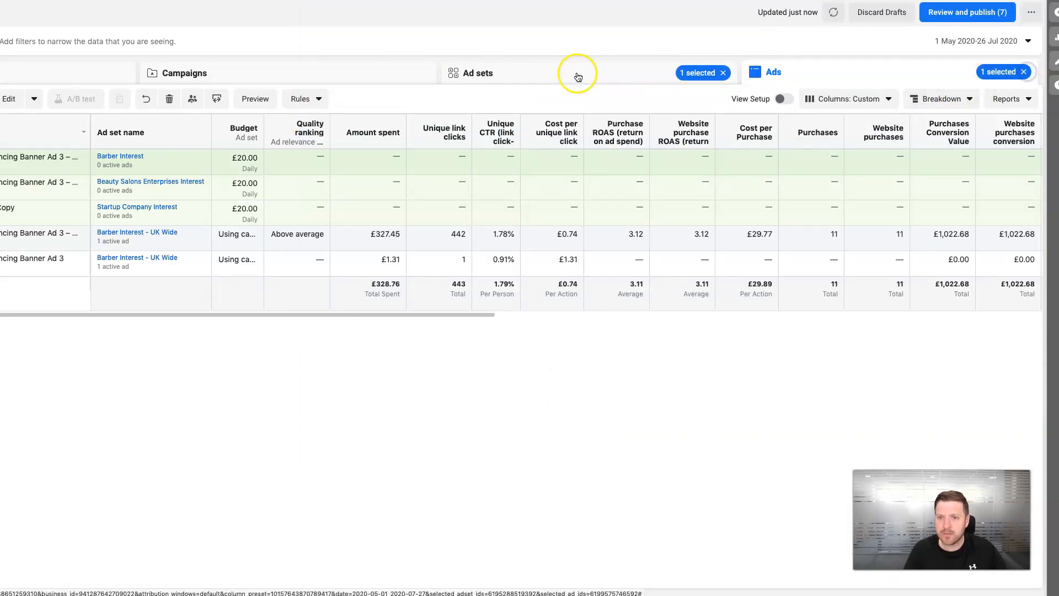
click(1024, 73)
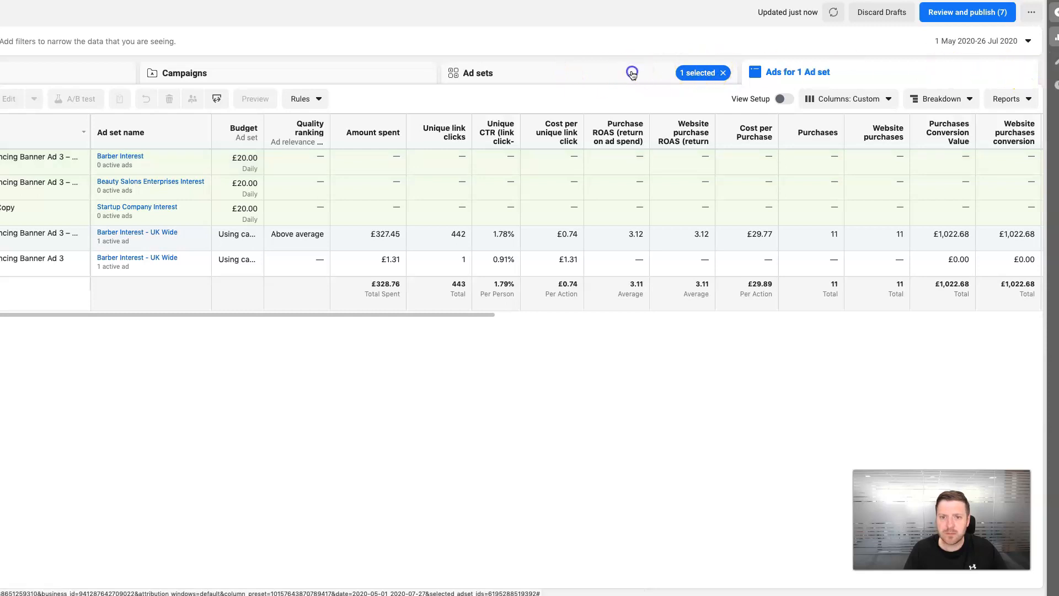
click(633, 72)
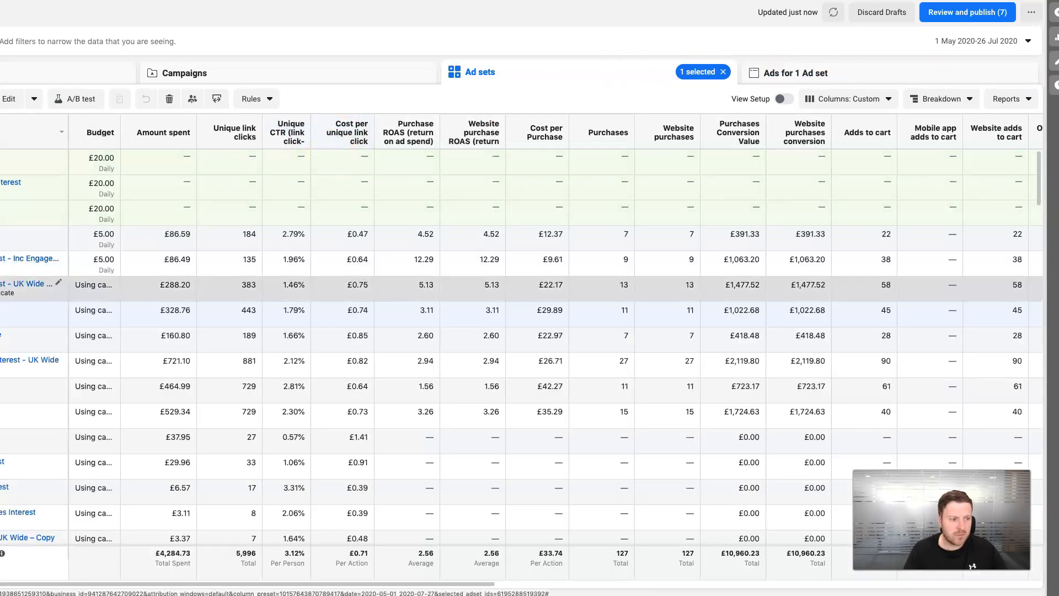
click(1, 314)
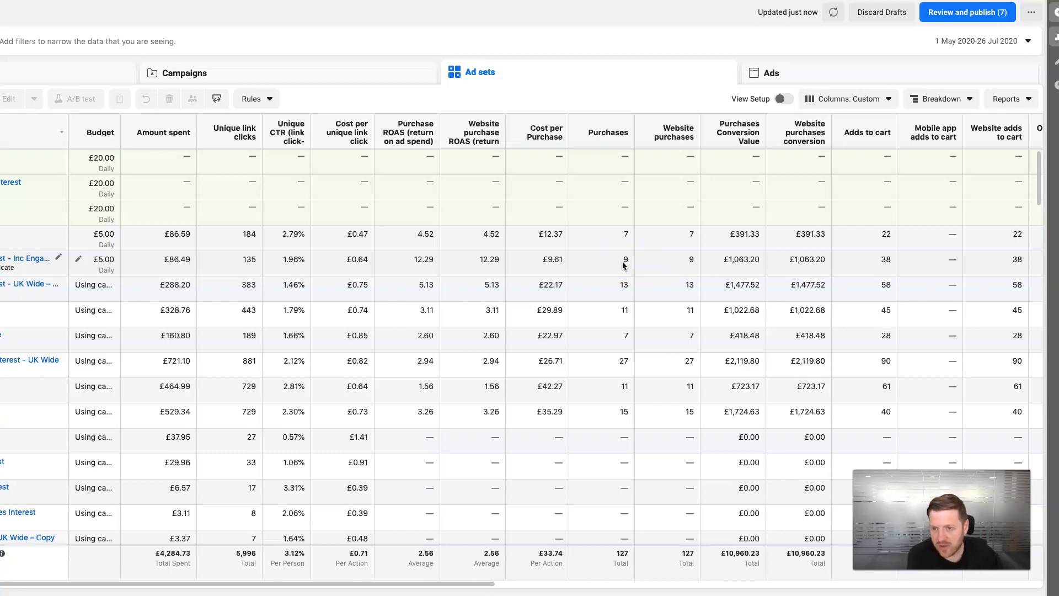
- Duplicate the Shopping and fashion Interest - Inc Engaged Shoppers ad set once into the existing campaign CBO TOP4 Interests - UK Only
click(9, 270)
click(10, 269)
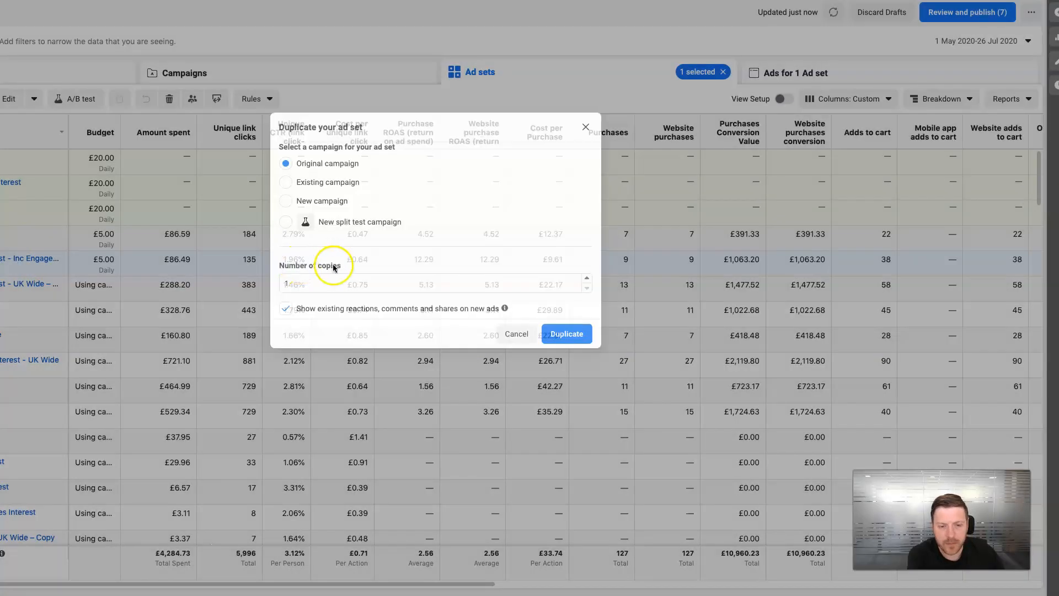
click(284, 195)
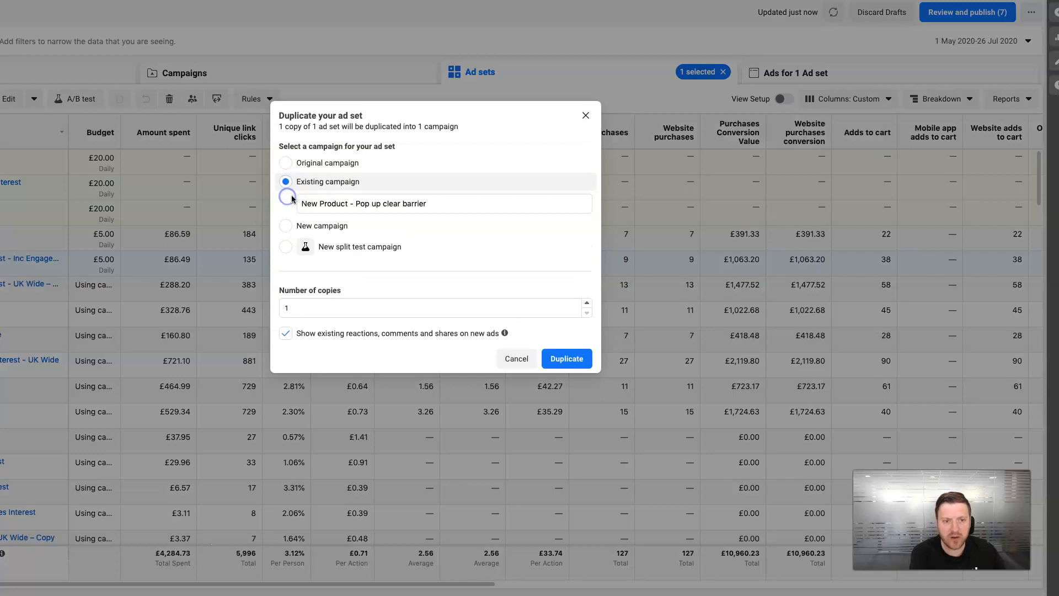
click(281, 198)
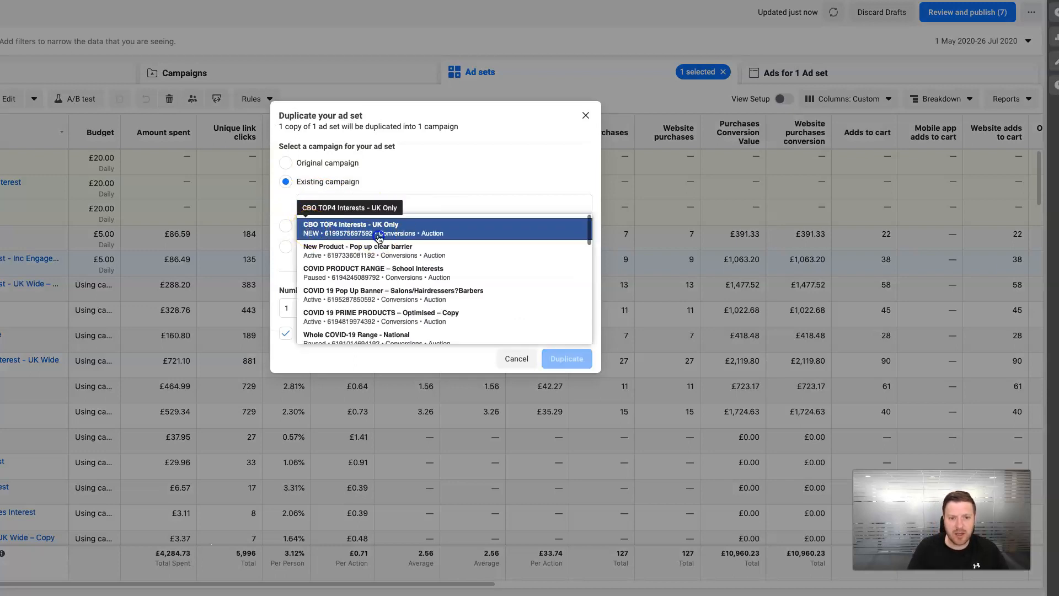
click(307, 226)
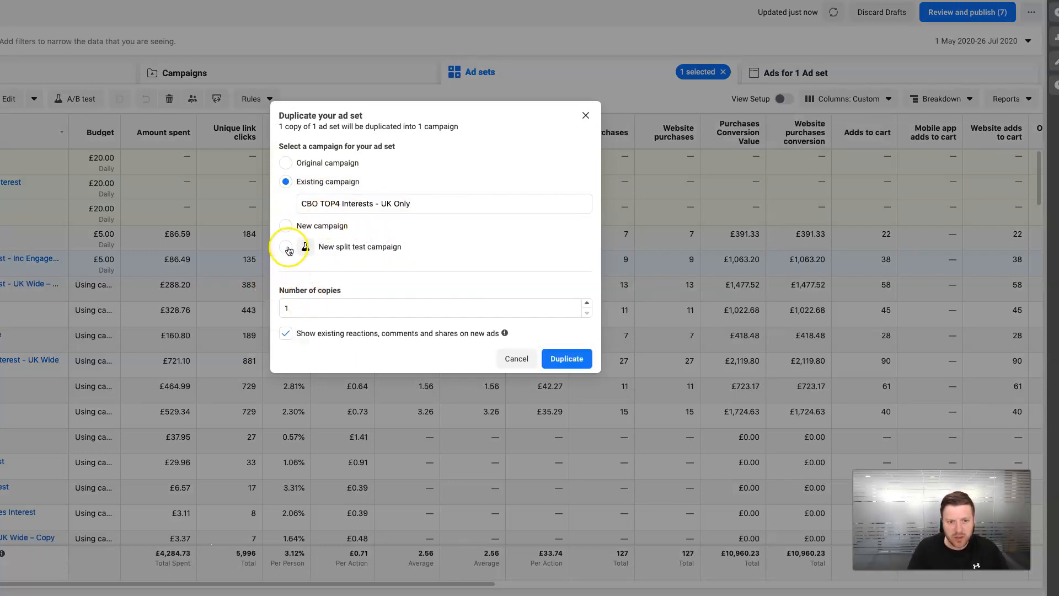
click(514, 240)
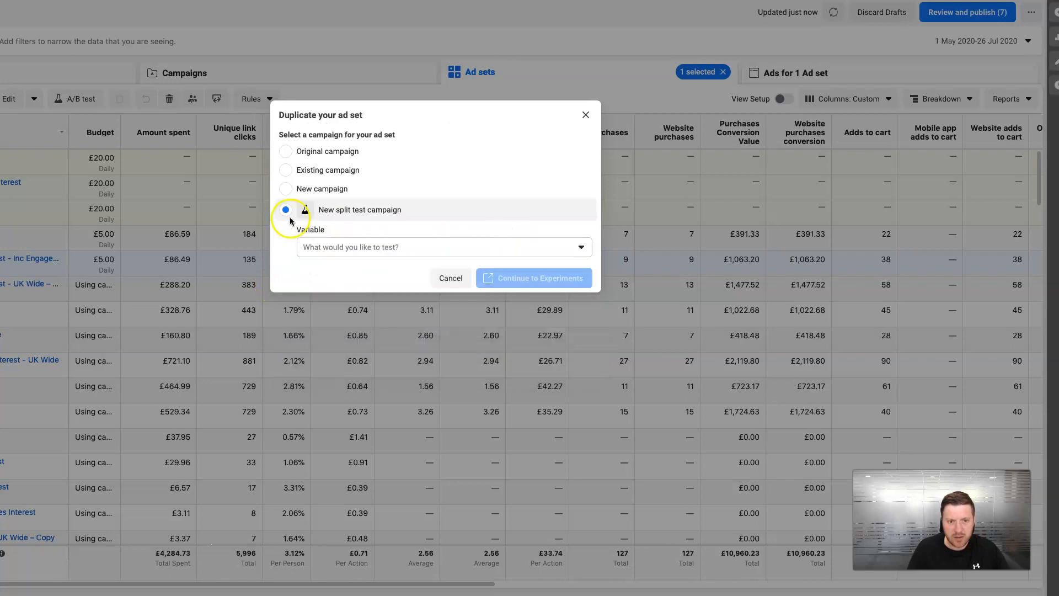
click(286, 171)
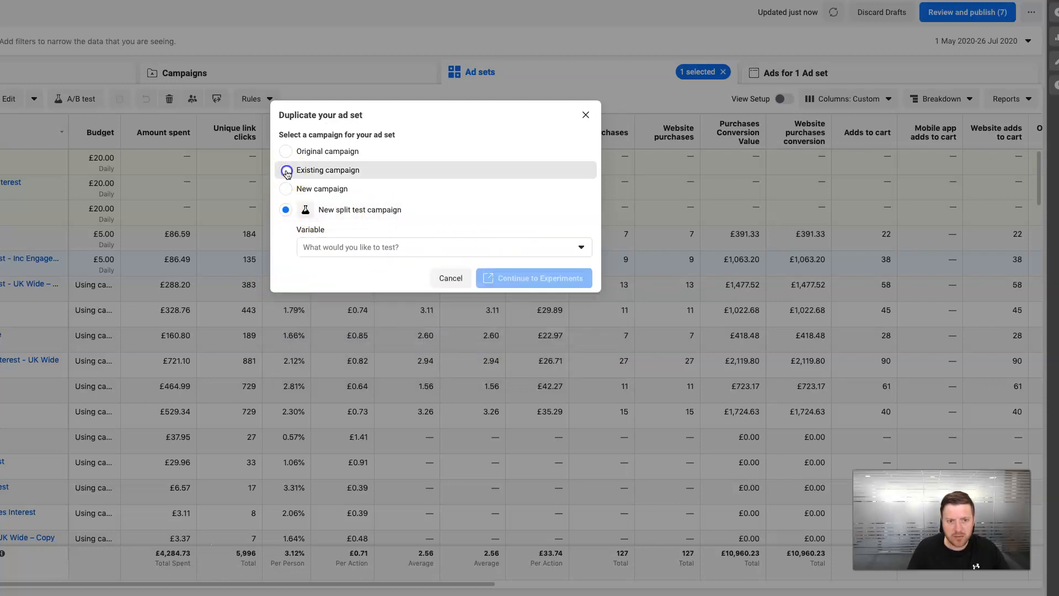
drag(449, 226, 255, 225)
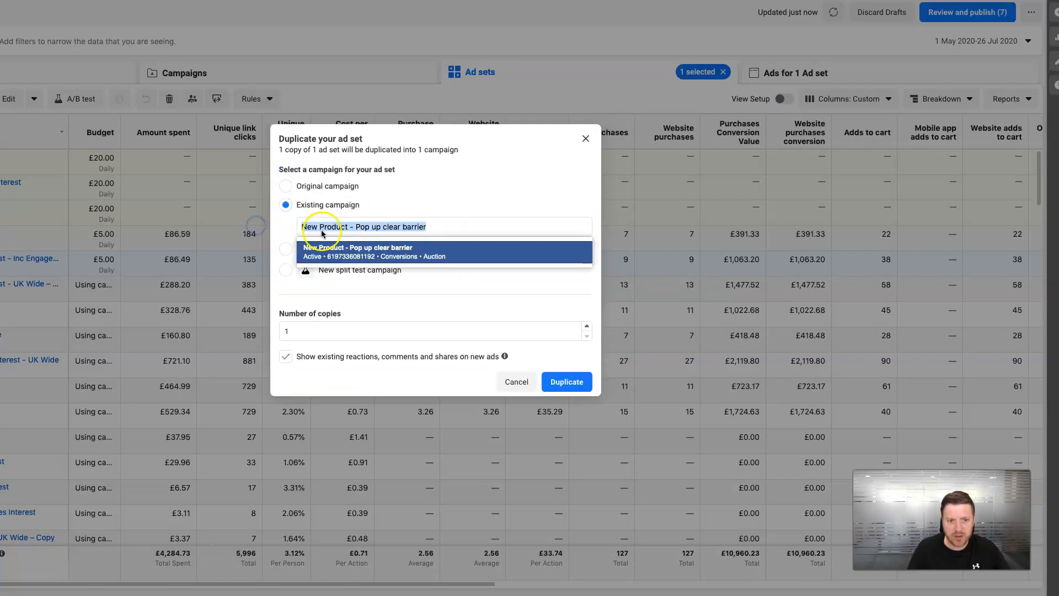
key(BackSpace)
click(344, 232)
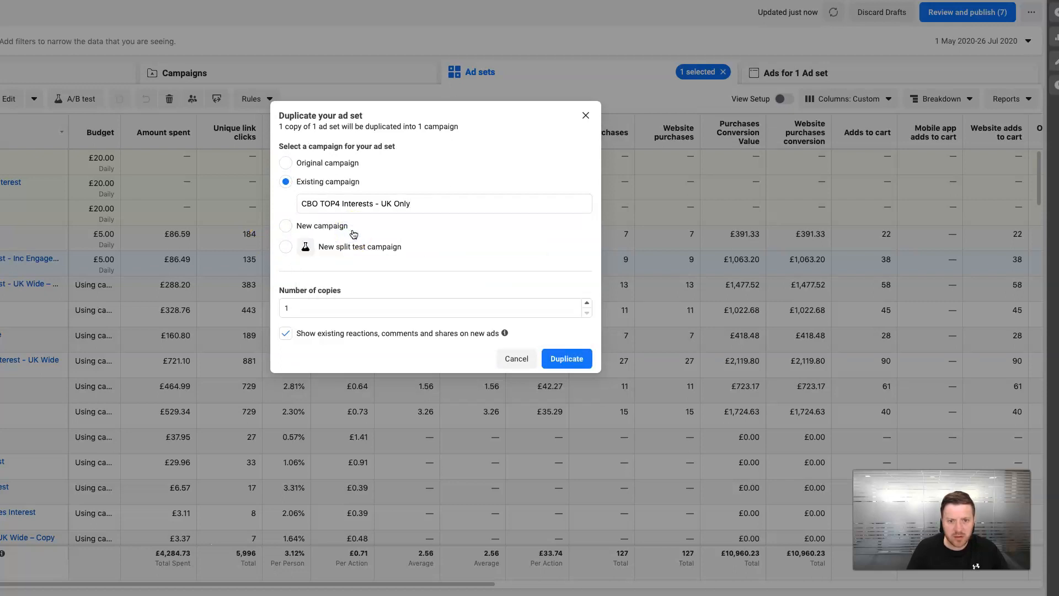
click(565, 363)
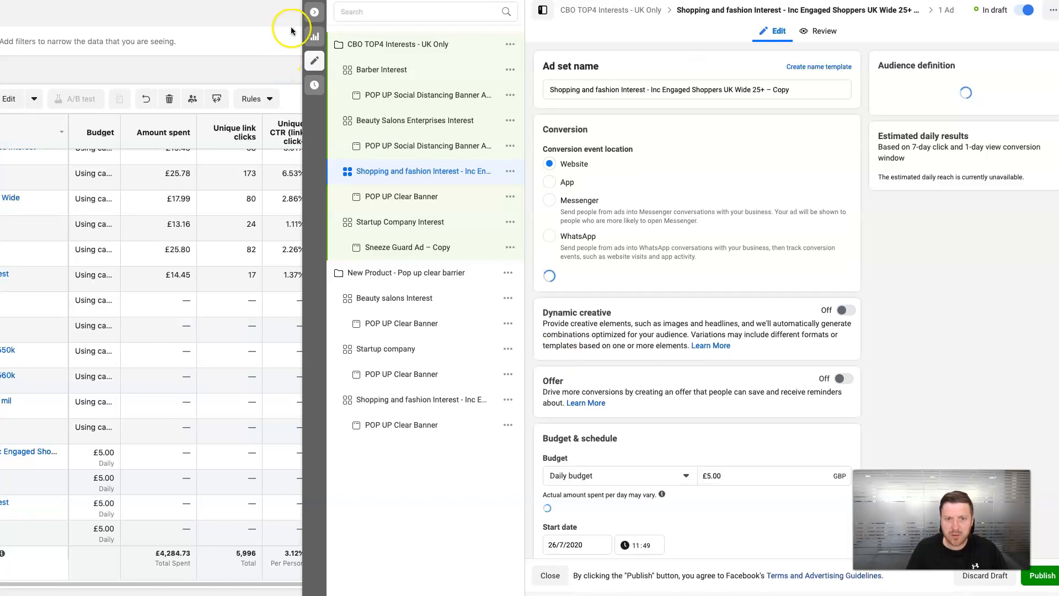
- Leave the ad set editor, clear the ad and ad set selections, and return to the campaign list
click(315, 14)
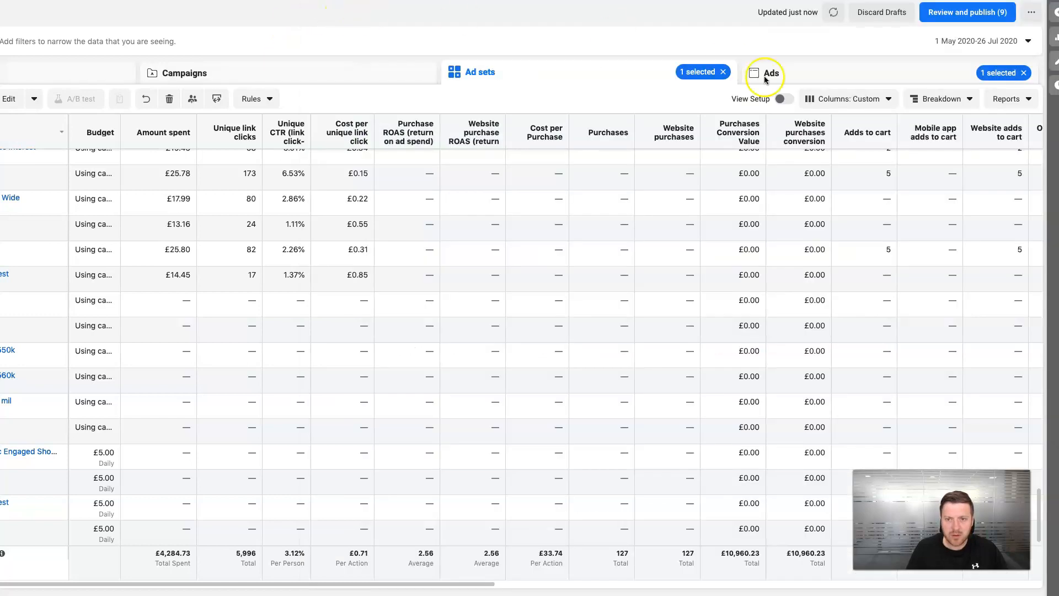
click(1024, 73)
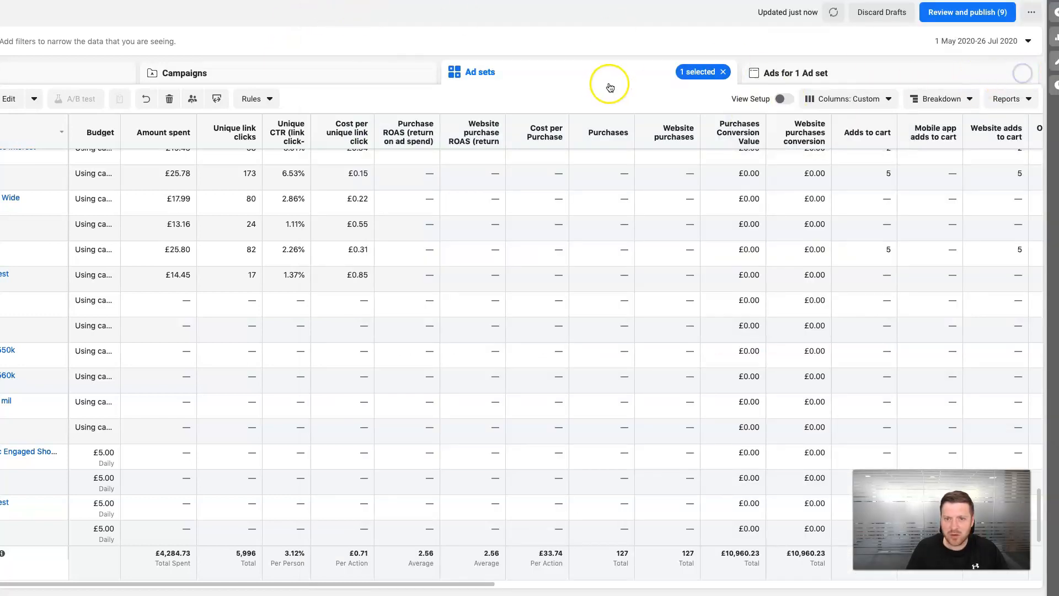
click(723, 72)
click(359, 75)
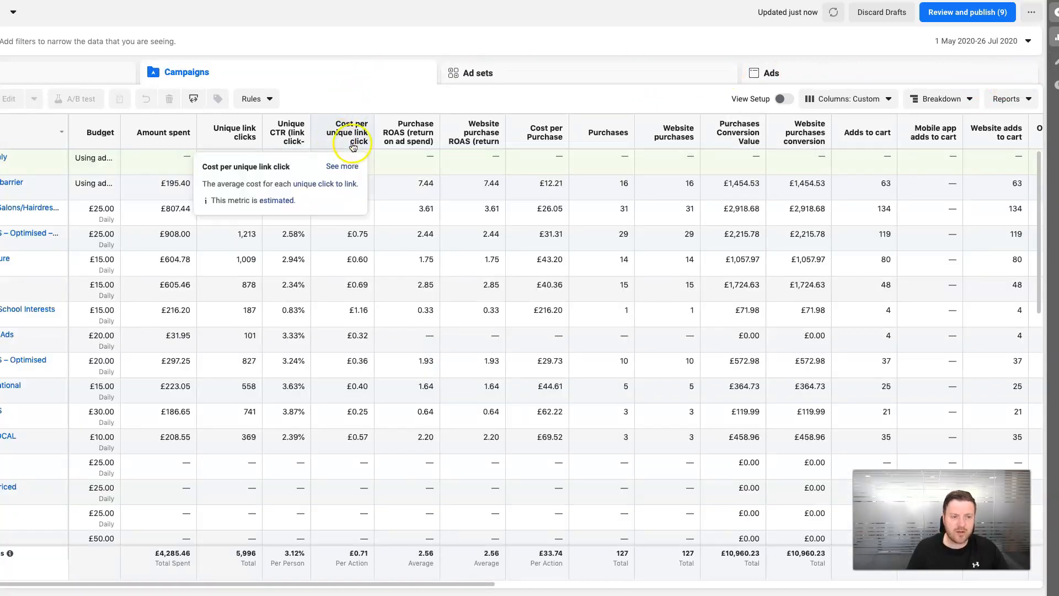
- Filter the list to the campaign CBO TOP4 Interests - UK Only and show its ad sets
click(1, 161)
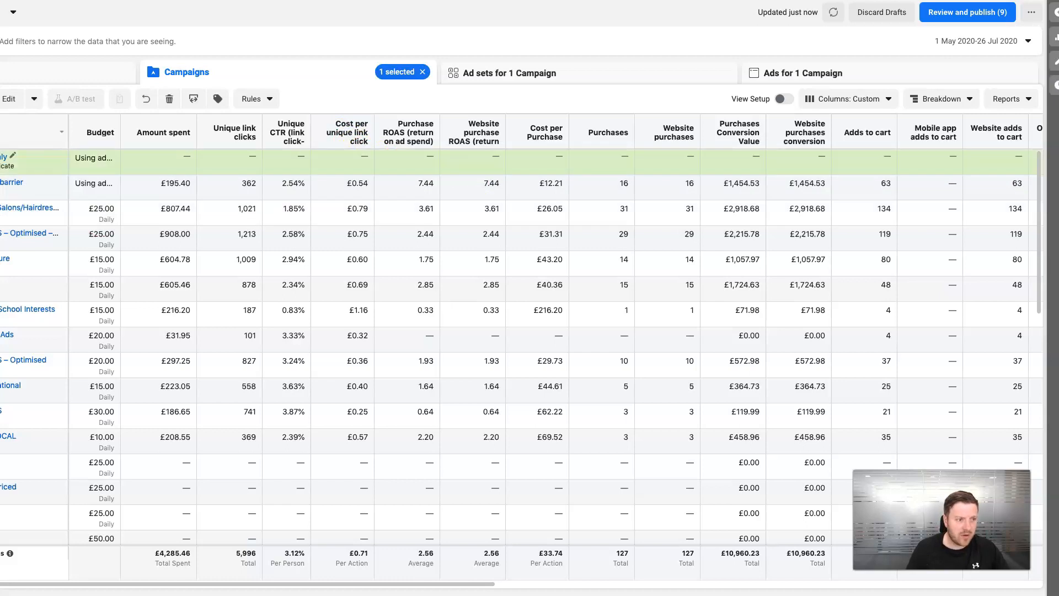
click(2, 41)
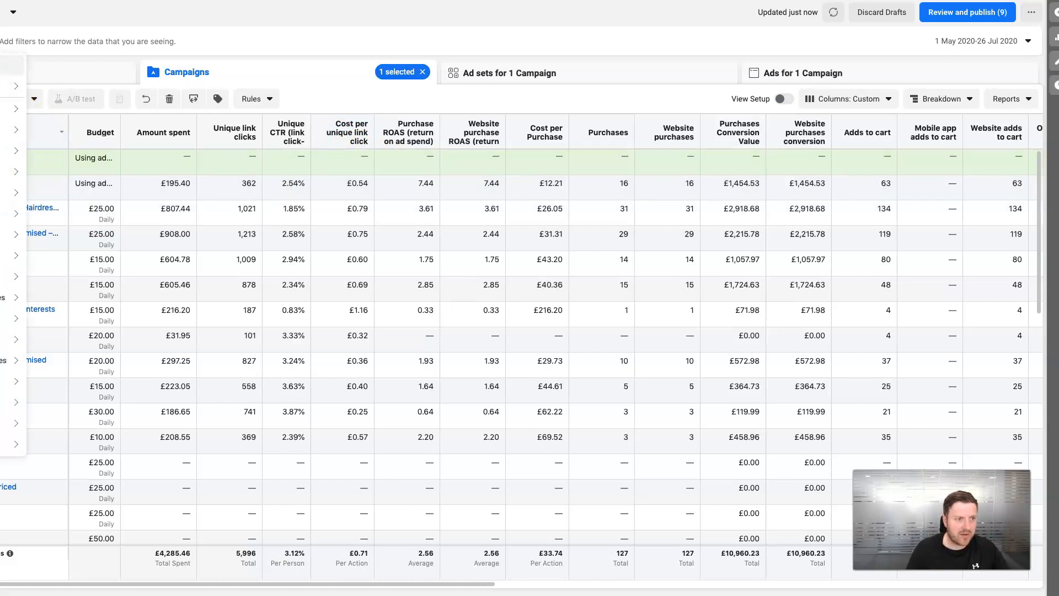
click(1, 65)
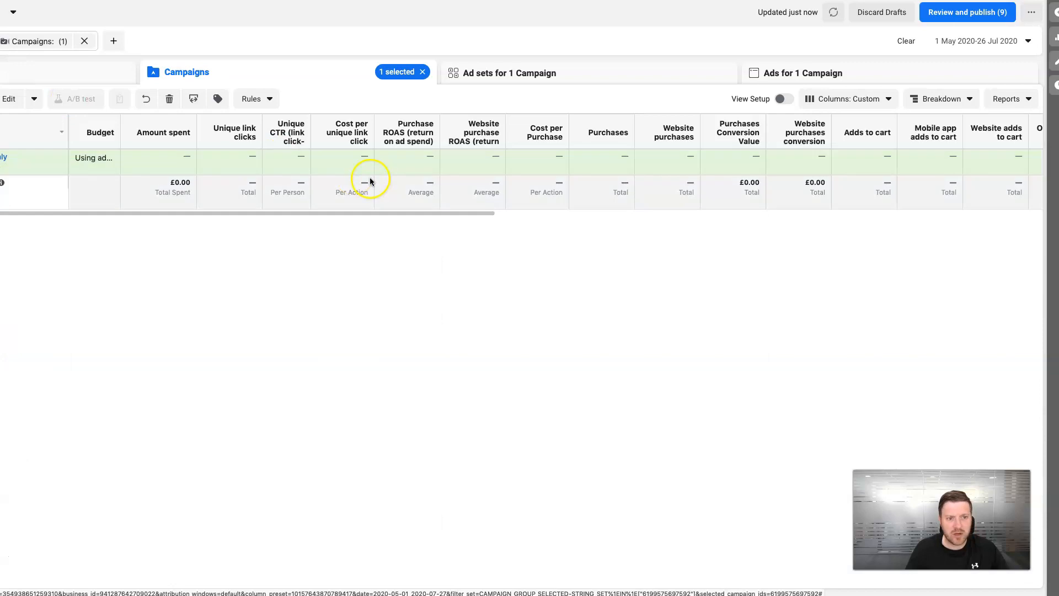
click(602, 76)
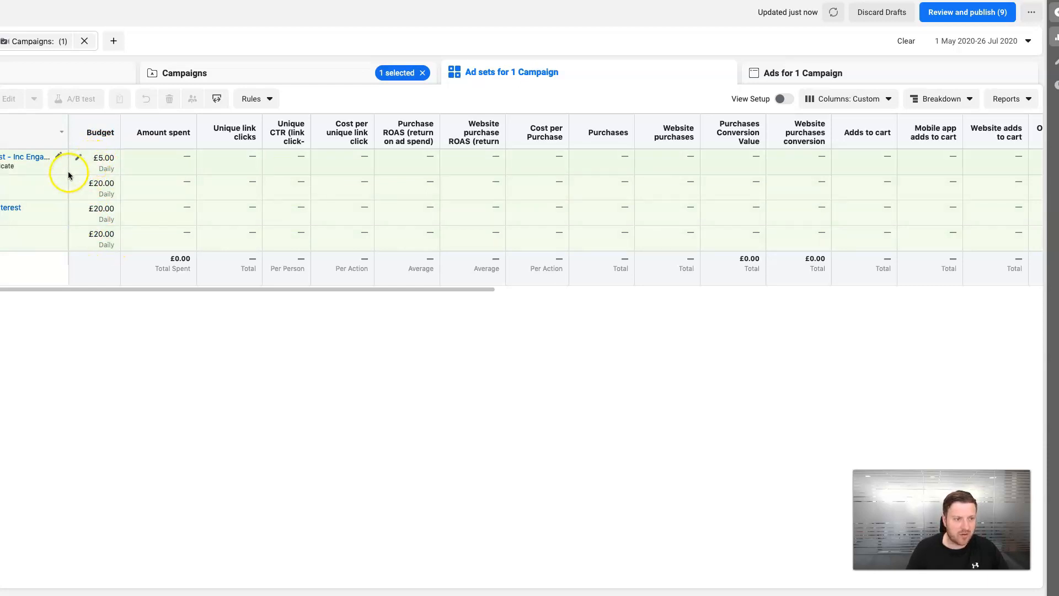
- Return to the campaign level and open CBO TOP4 Interests - UK Only for editing
click(313, 72)
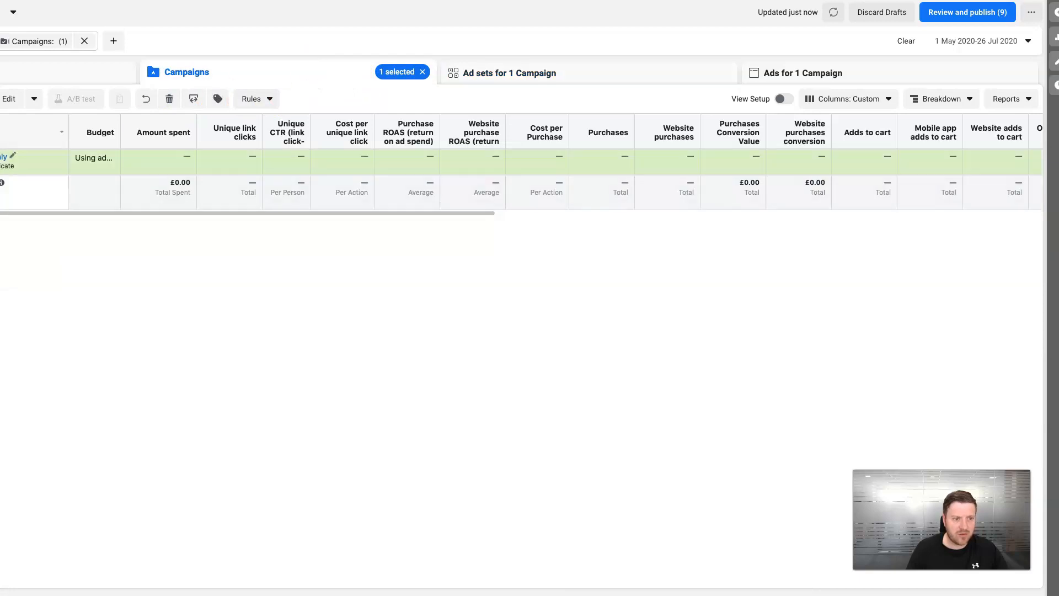
click(0, 166)
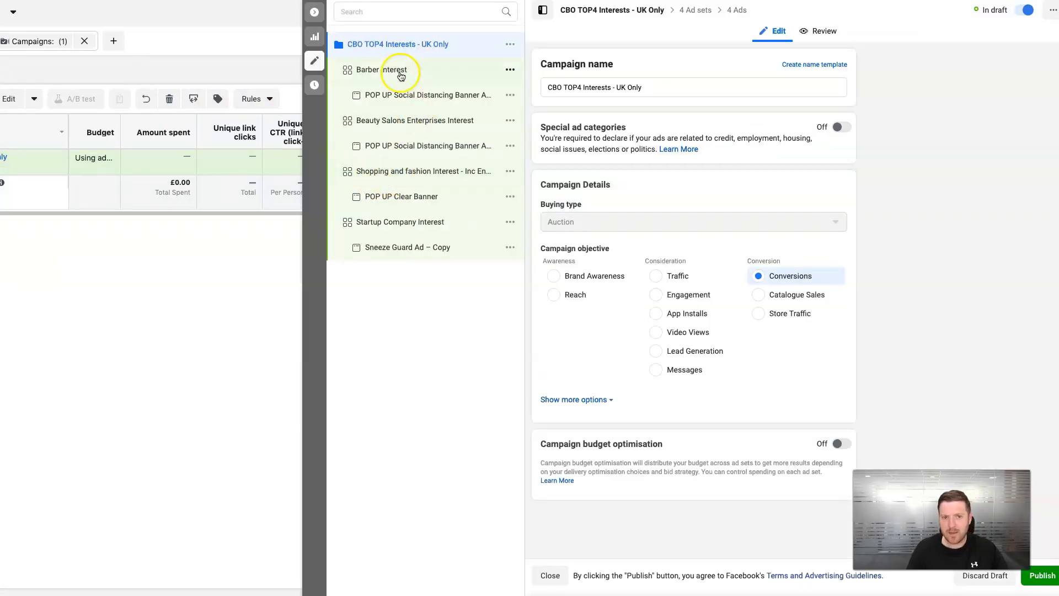
click(395, 71)
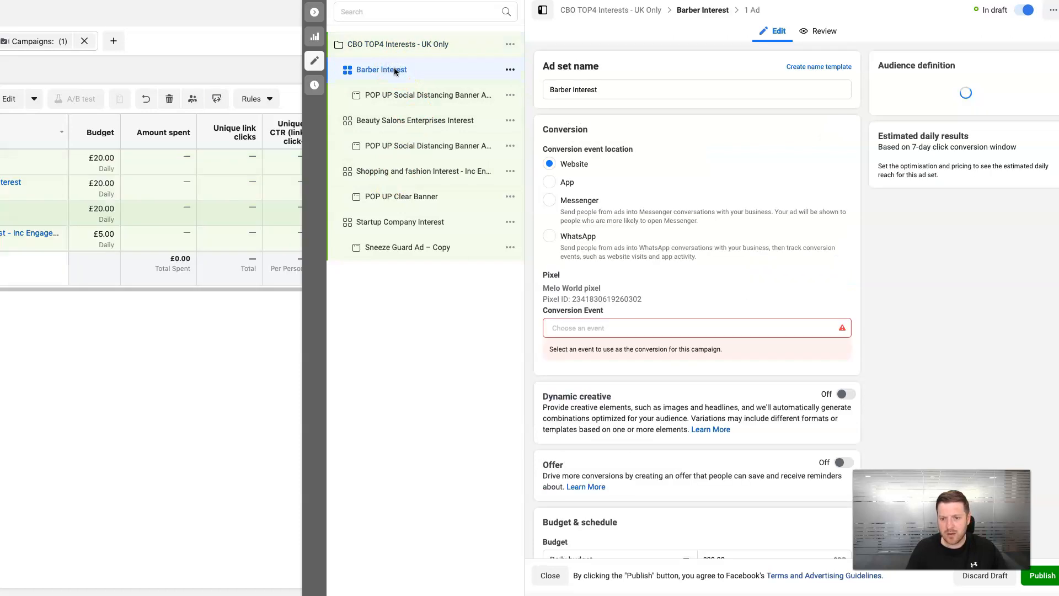
click(395, 44)
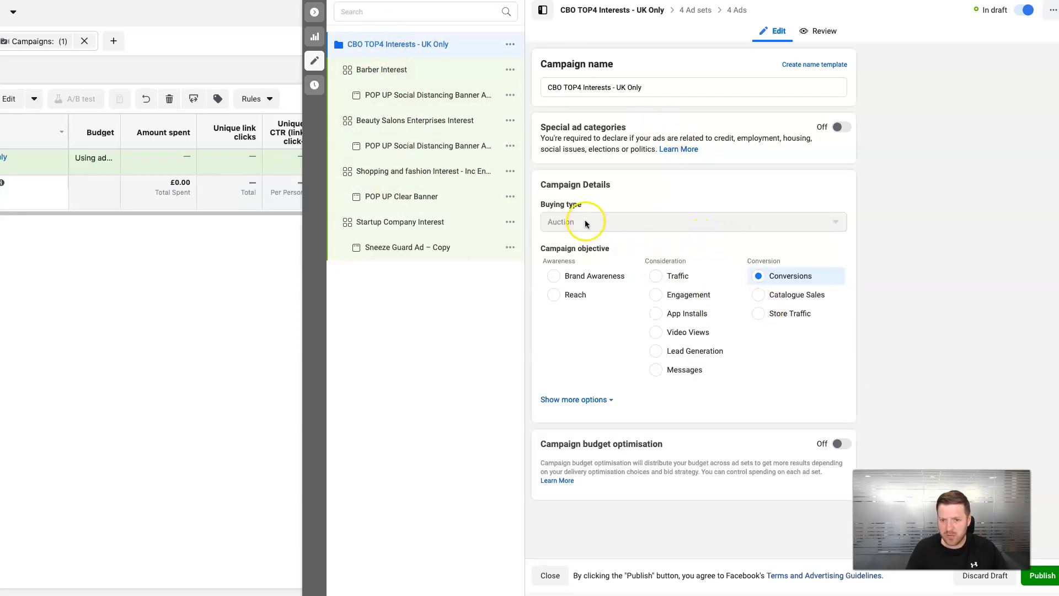
- Turn on campaign budget optimisation with a daily budget of £50.00 and show the additional budget options
click(840, 443)
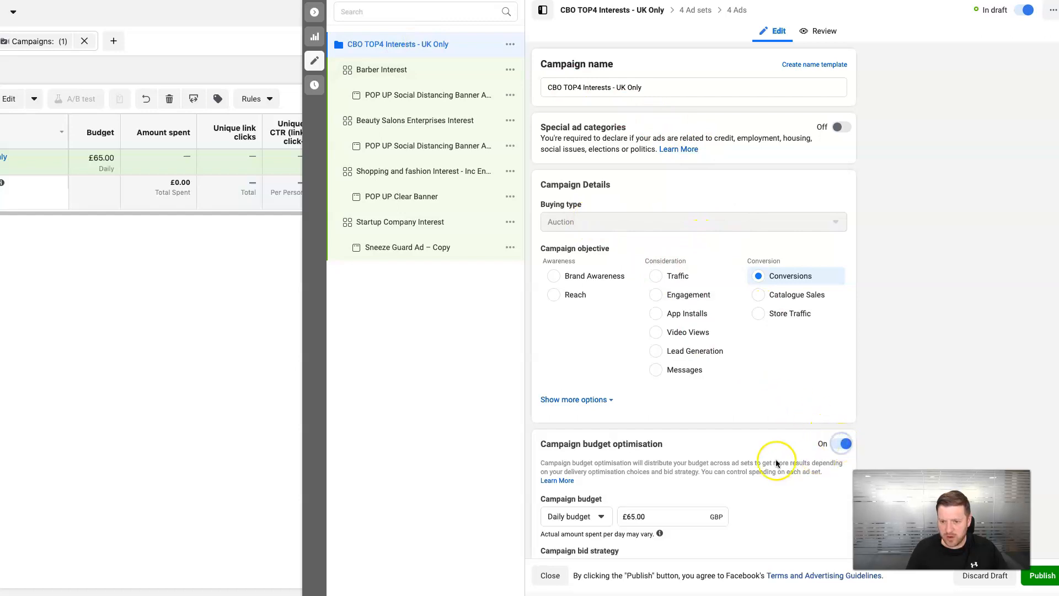
scroll(776, 464, down, 1)
click(633, 461)
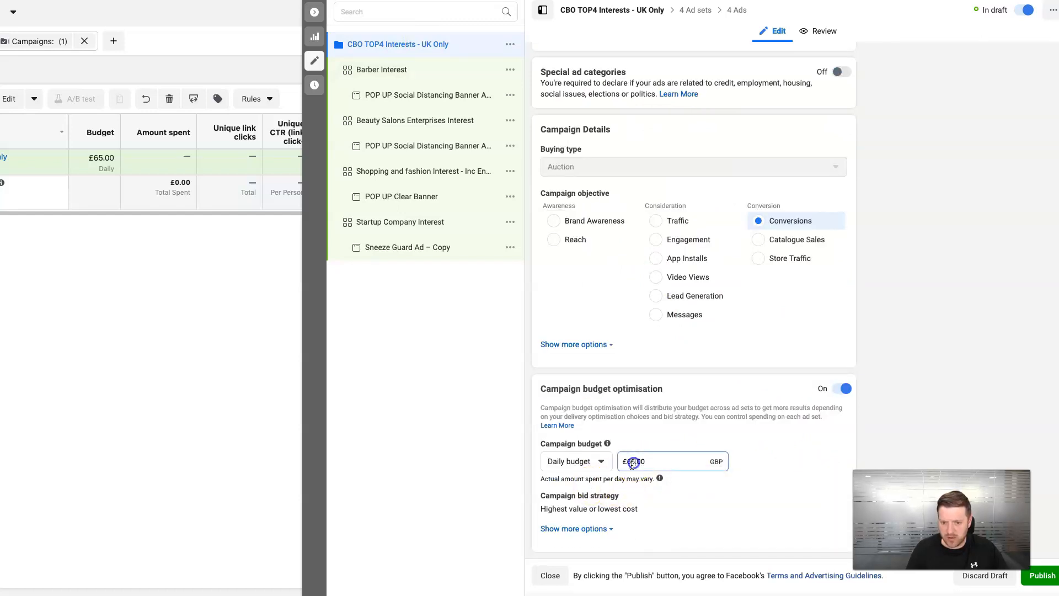
key(BackSpace)
key(BackSpace)
text(50)
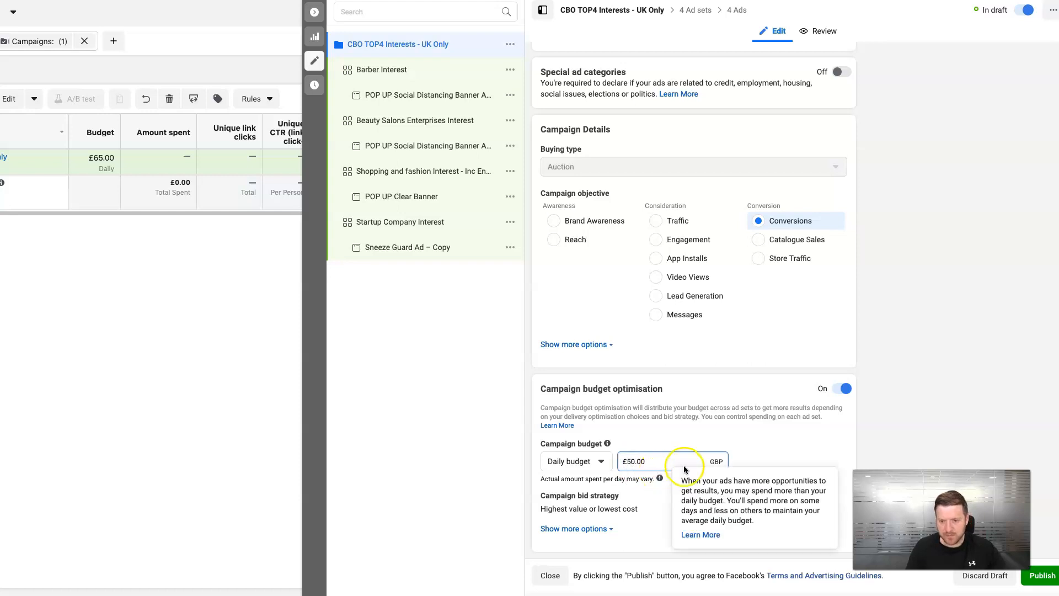
click(778, 446)
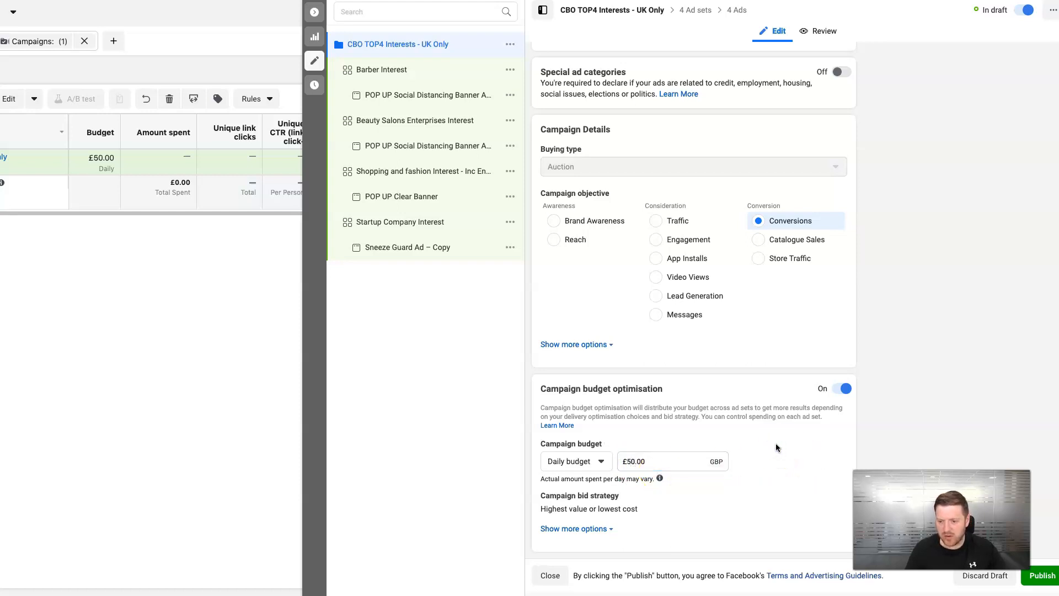
click(592, 528)
scroll(679, 503, down, 1)
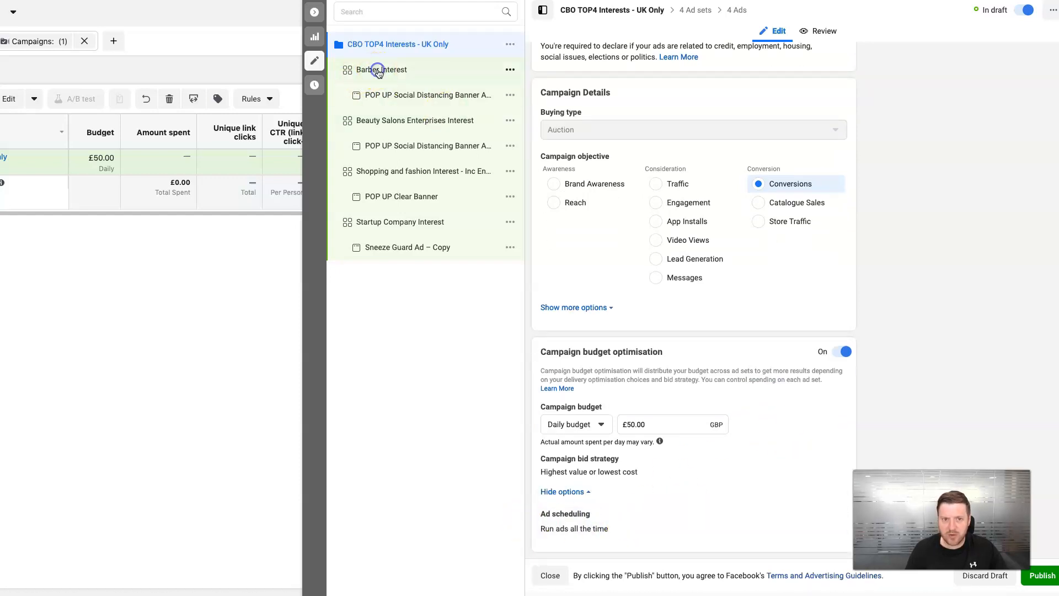
- Open the Barber Interest ad set and choose Purchase as its conversion event
click(381, 70)
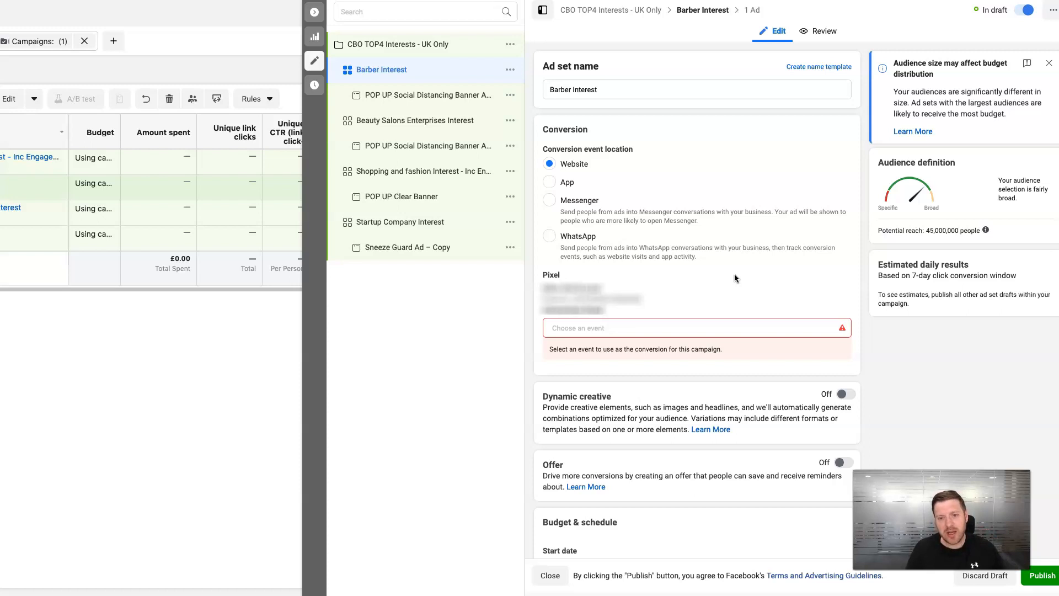
click(573, 291)
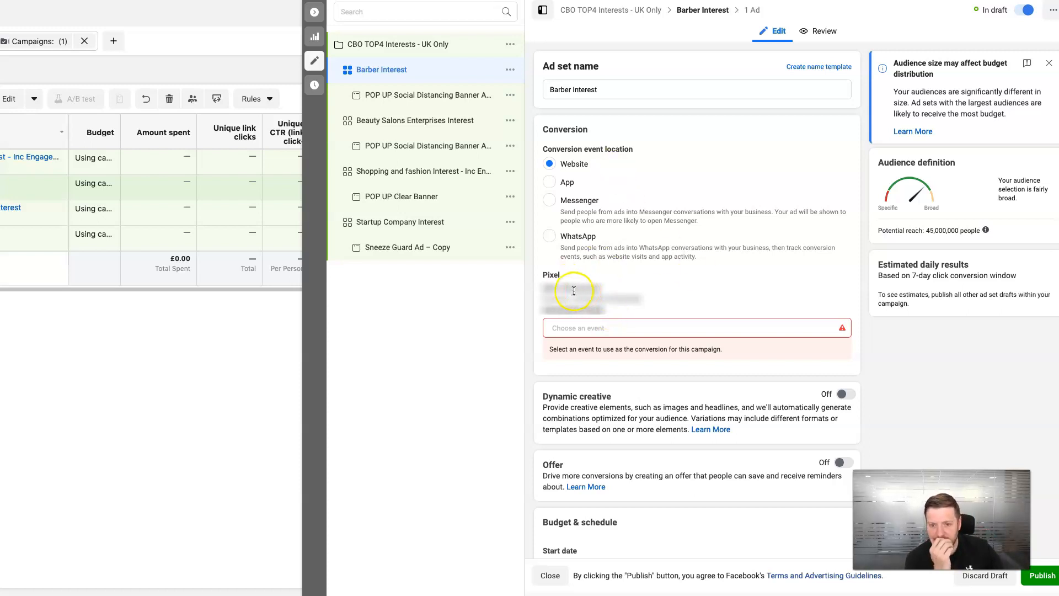
click(668, 331)
scroll(646, 397, down, 3)
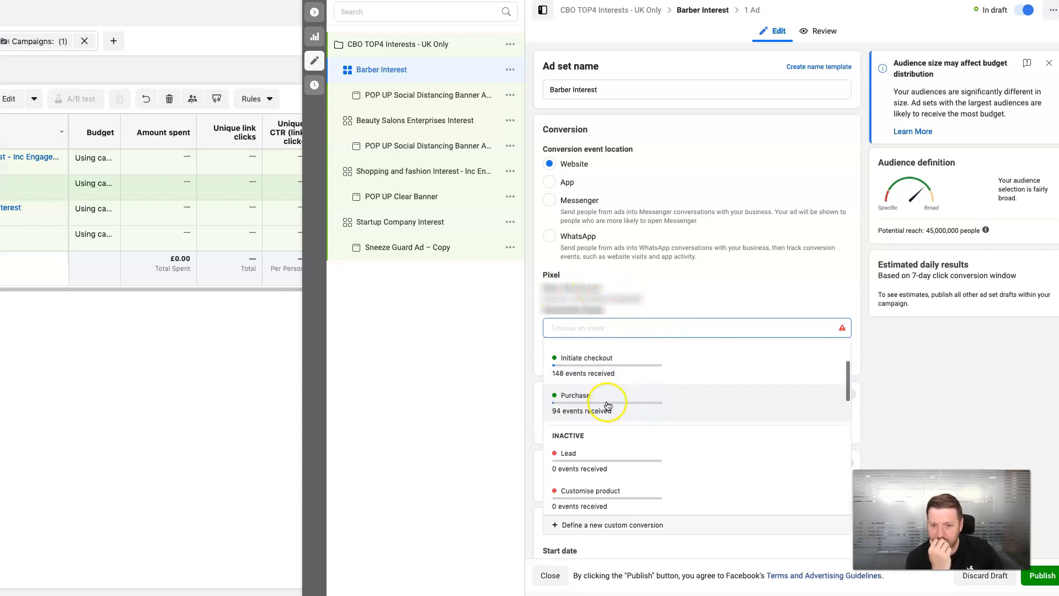
click(616, 405)
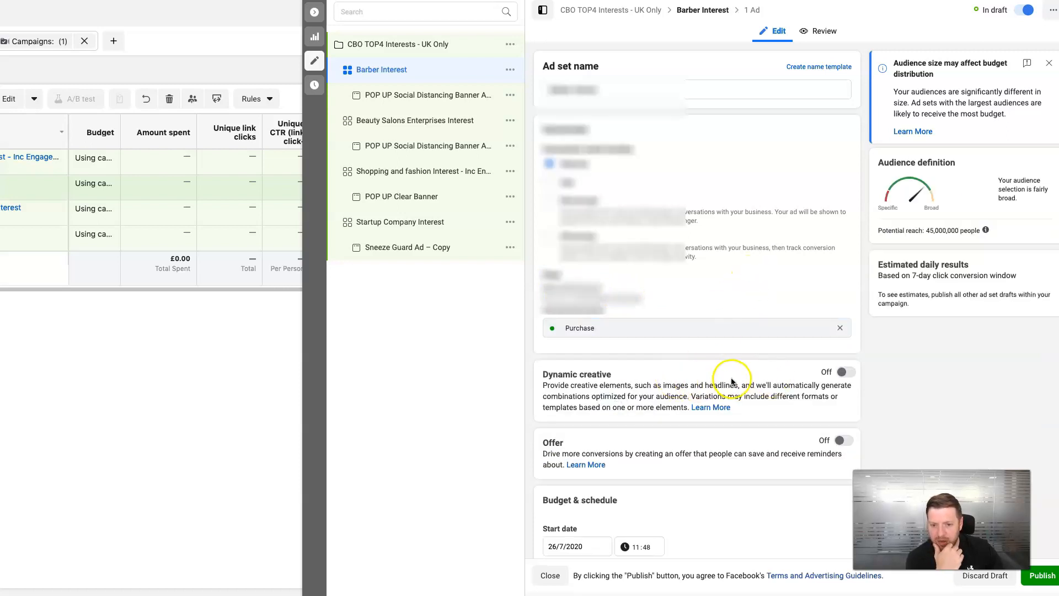
- Schedule the Barber Interest ad set to start on 27/7/2020 at 00:00
scroll(678, 368, down, 2)
scroll(678, 369, down, 3)
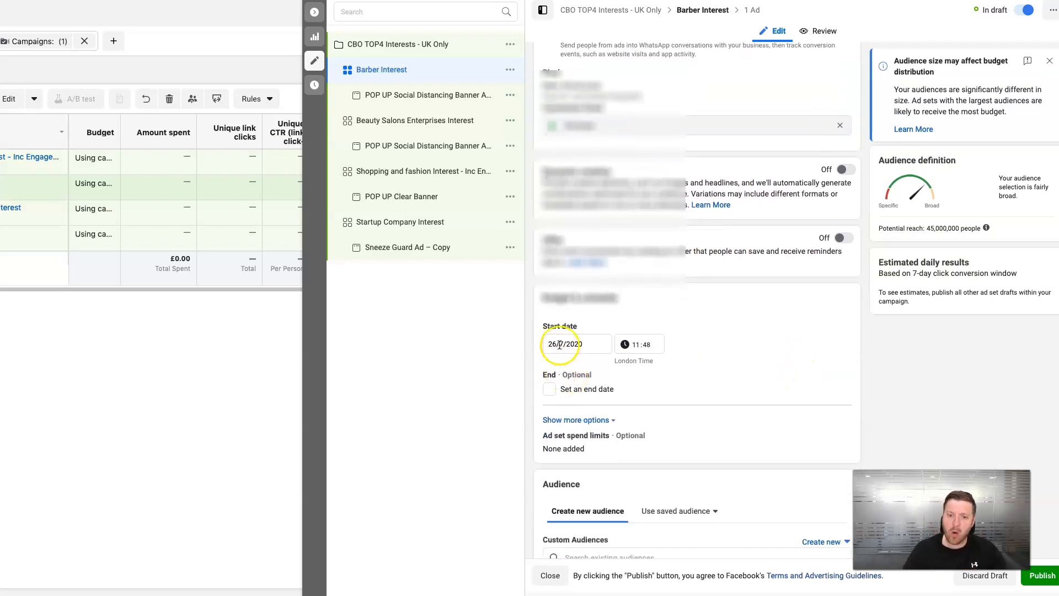
click(555, 344)
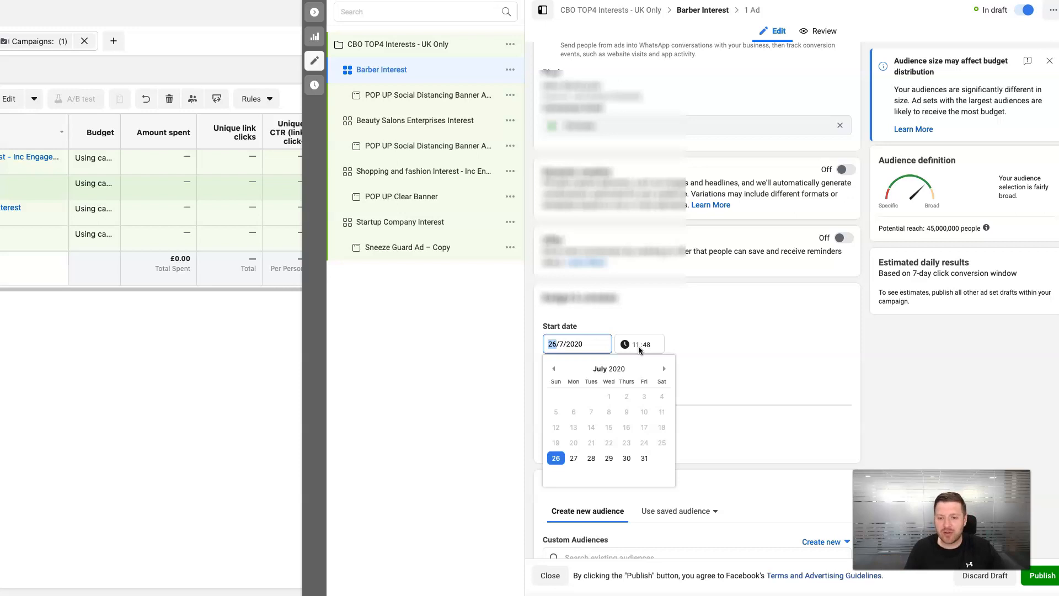
click(595, 346)
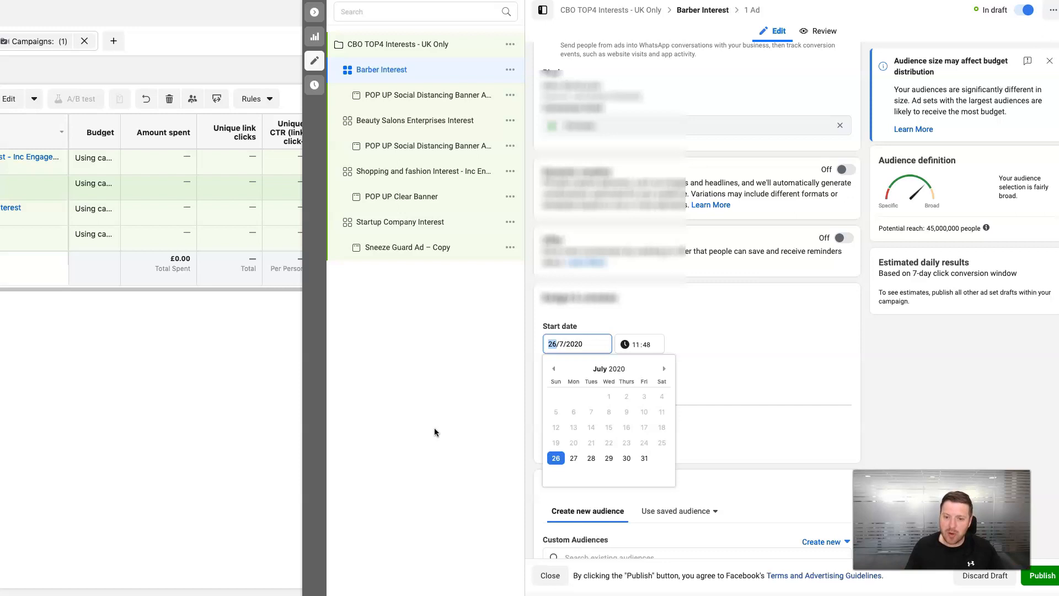
click(573, 458)
click(636, 346)
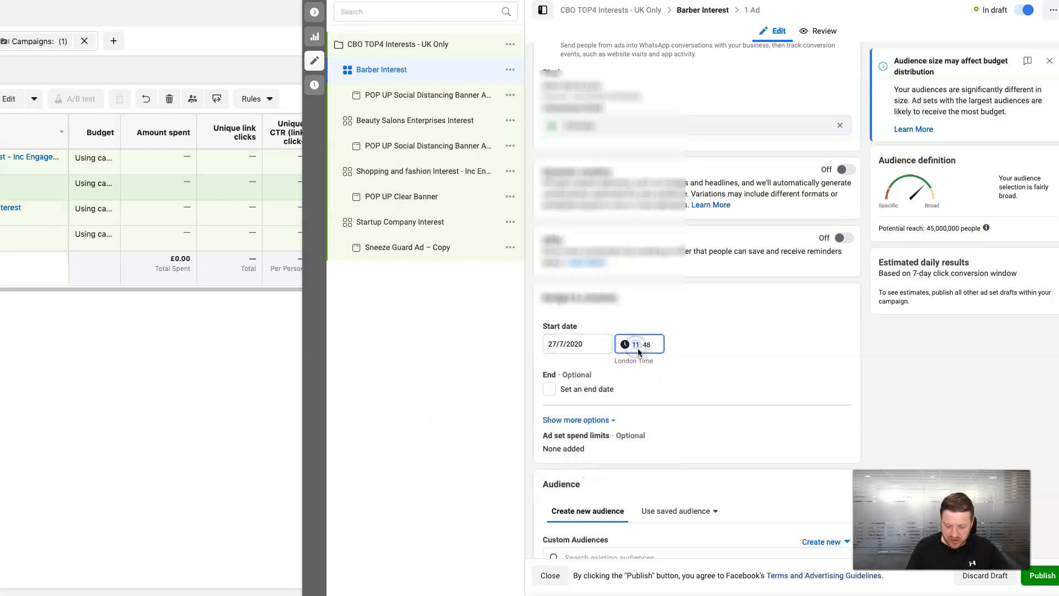
text(0000)
click(724, 353)
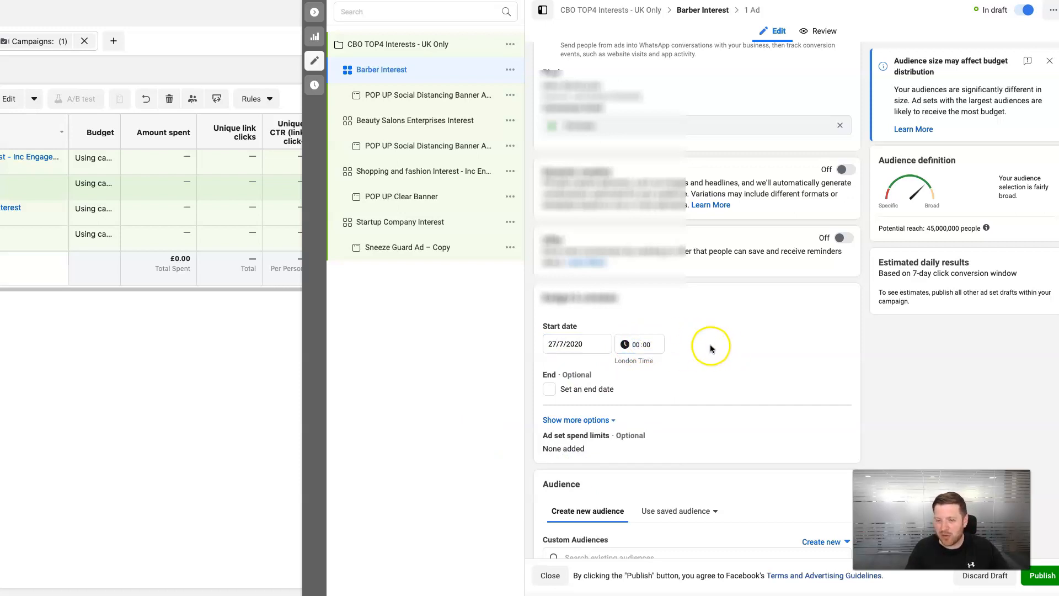
- Set the Barber Interest ad set's conversion window to 7 days after clicking or 1 day after viewing
scroll(718, 349, down, 2)
scroll(721, 348, down, 5)
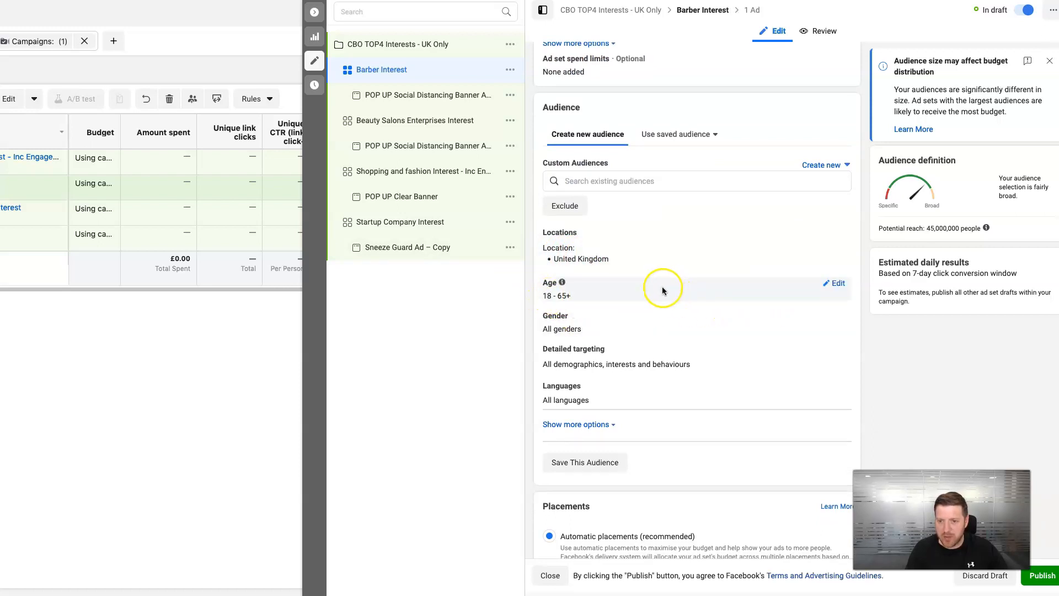
click(747, 390)
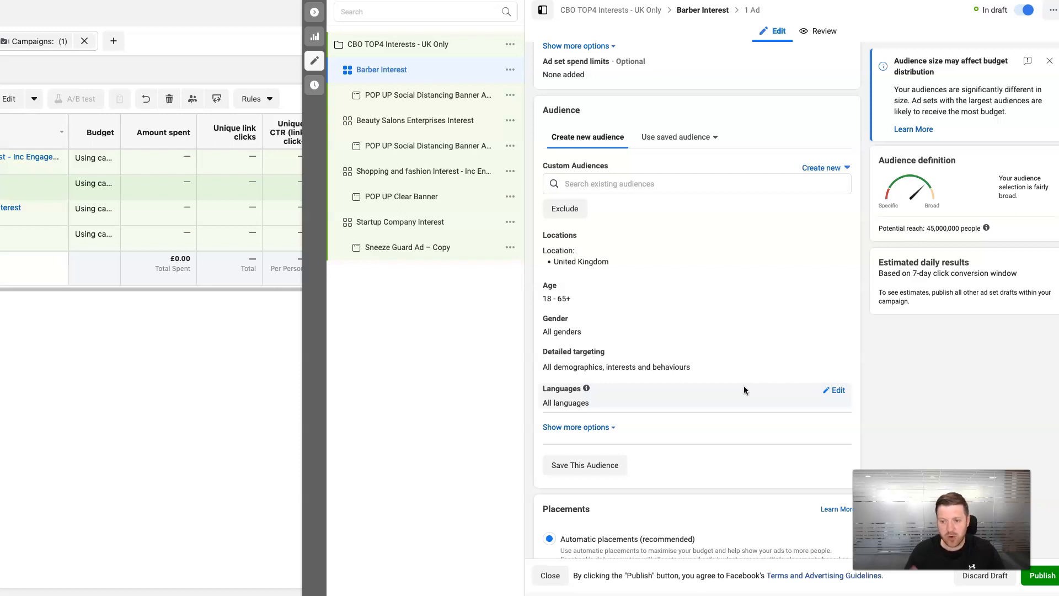
scroll(715, 270, down, 1)
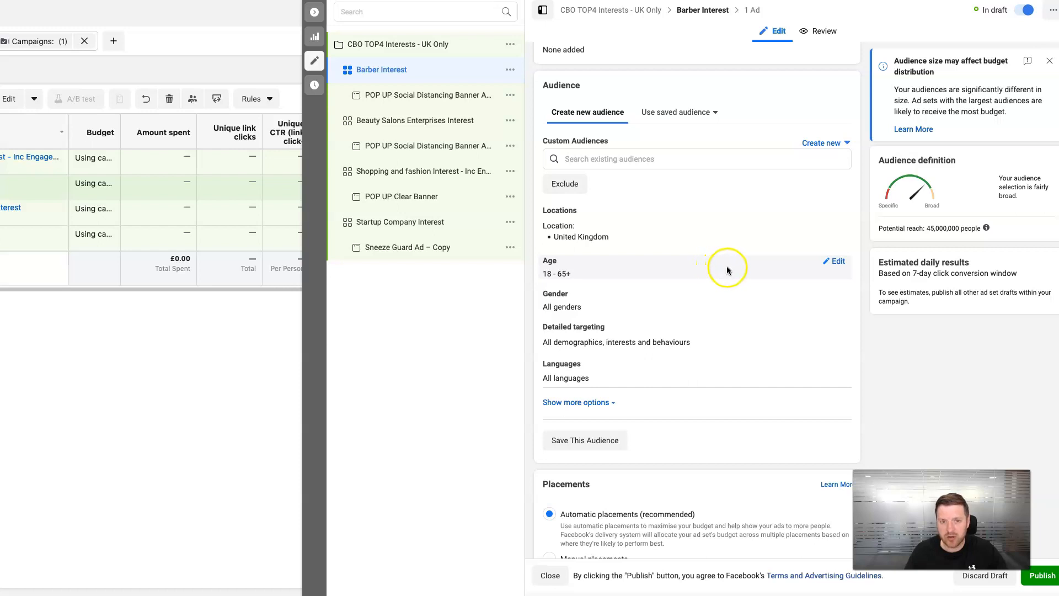
scroll(711, 268, down, 4)
scroll(708, 270, down, 5)
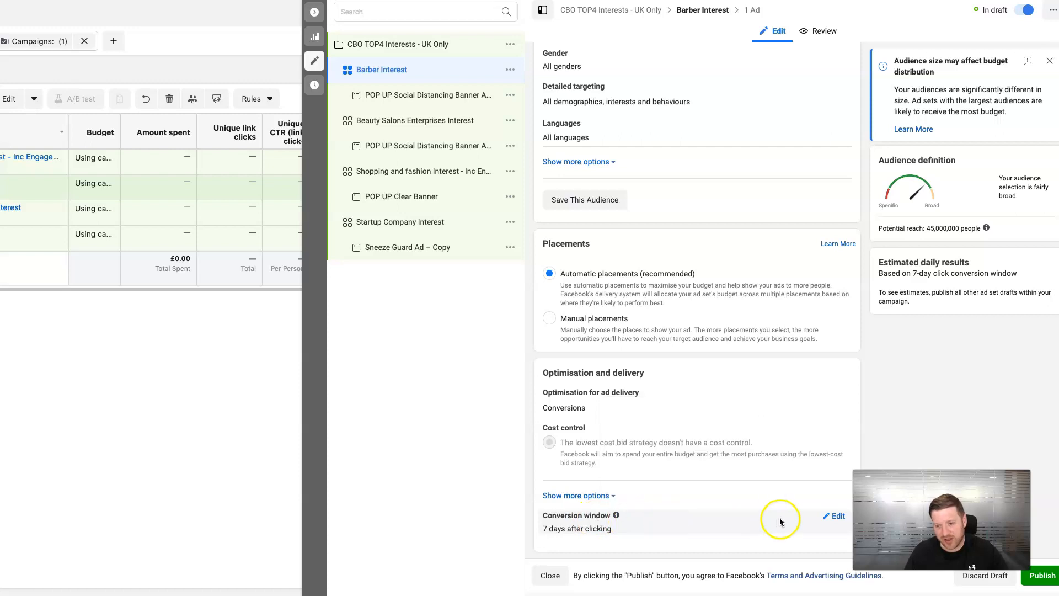
click(836, 519)
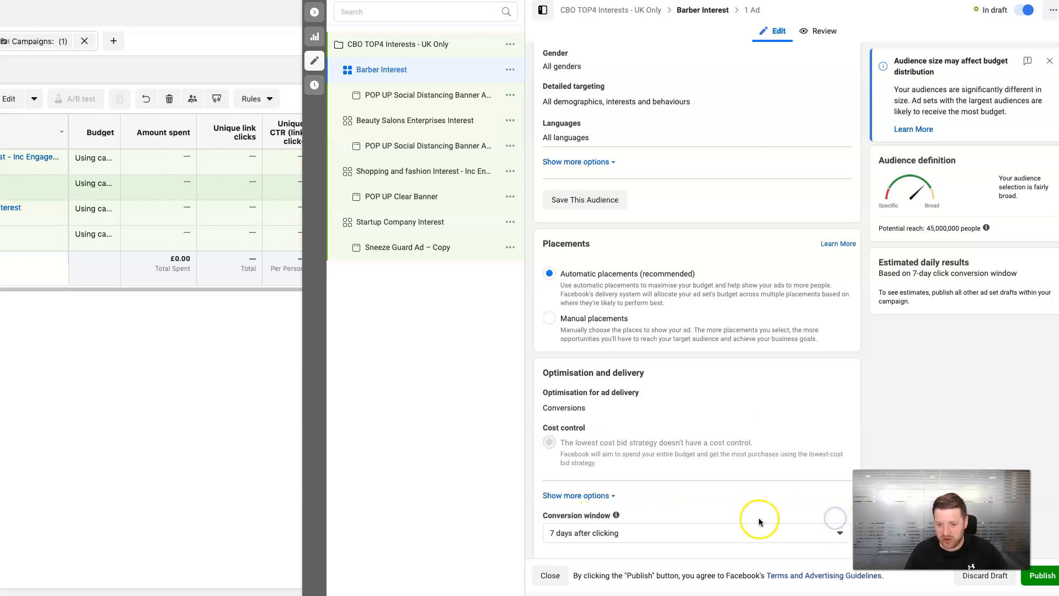
click(799, 524)
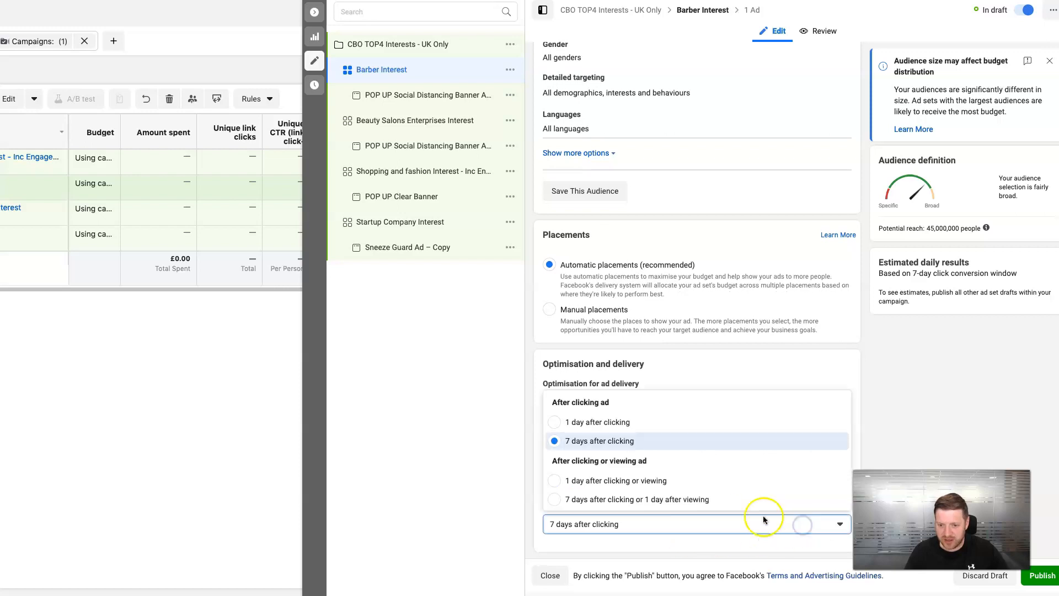
click(585, 504)
click(798, 492)
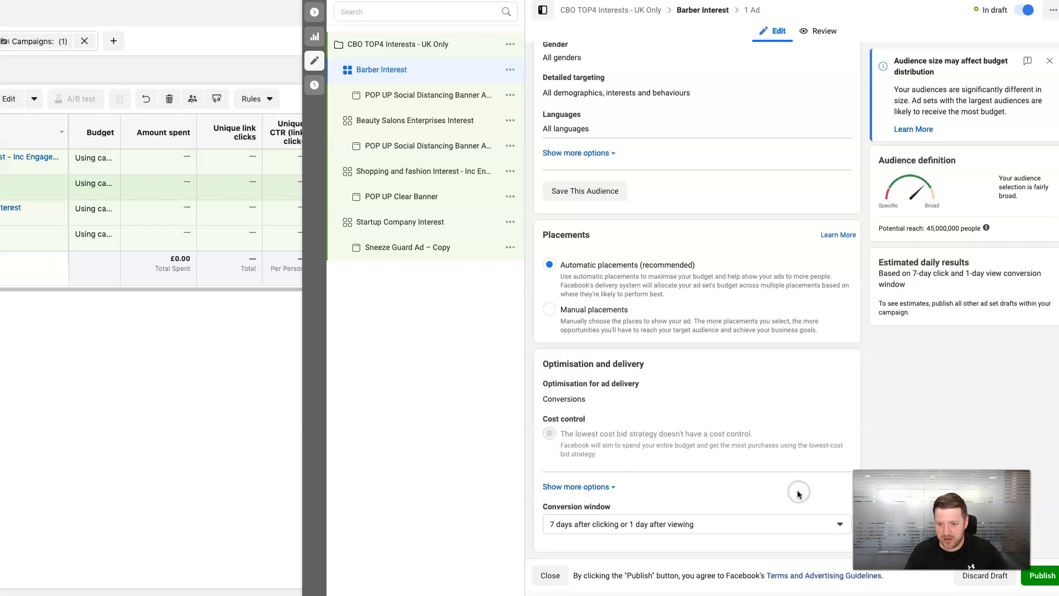
- Restrict the Barber Interest audience's languages to English (All)
scroll(723, 485, up, 4)
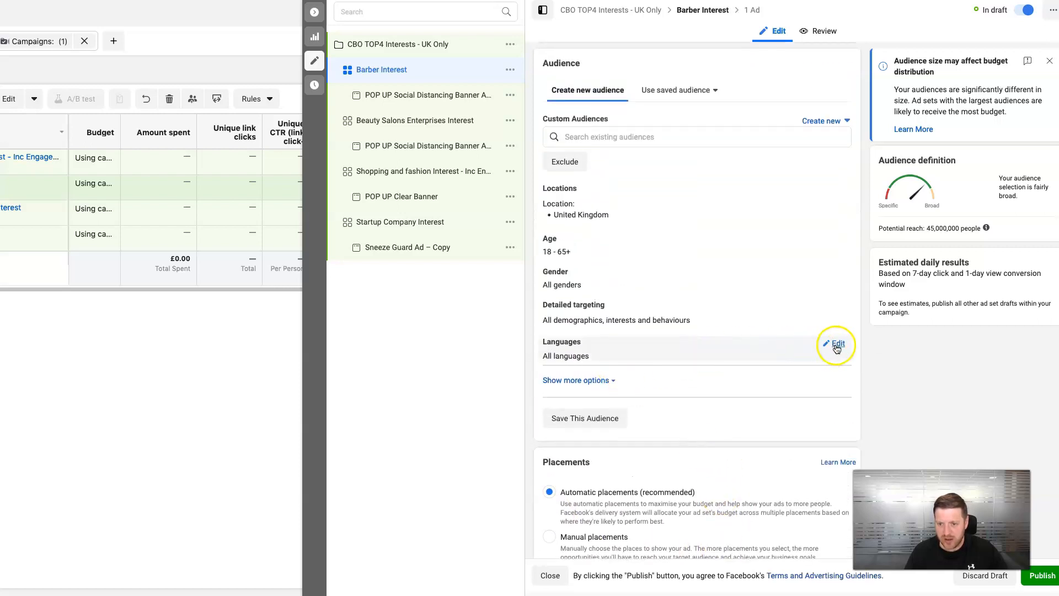
click(832, 344)
click(587, 365)
text(engl)
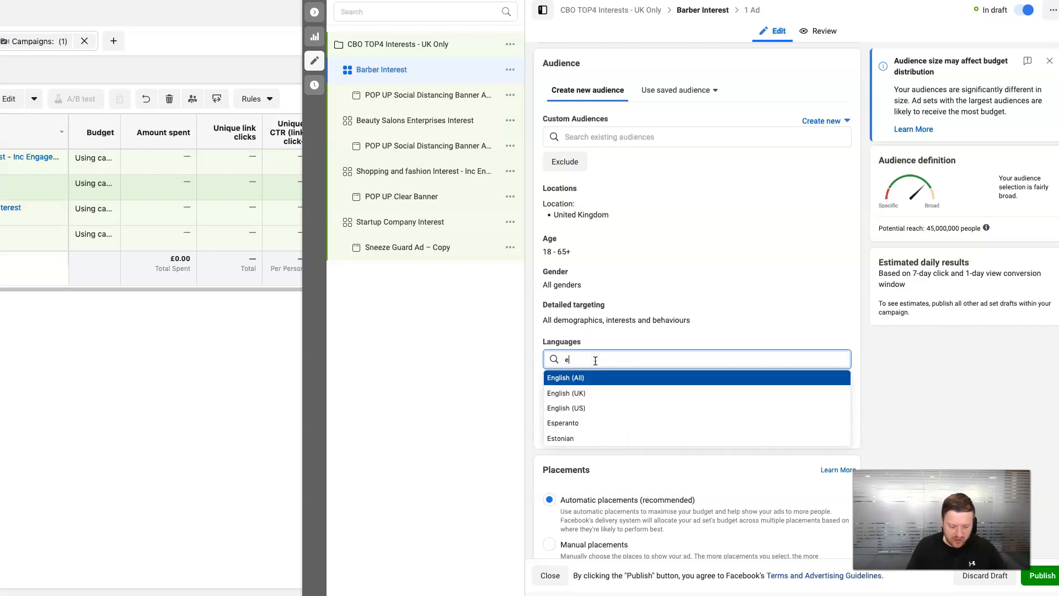
click(564, 378)
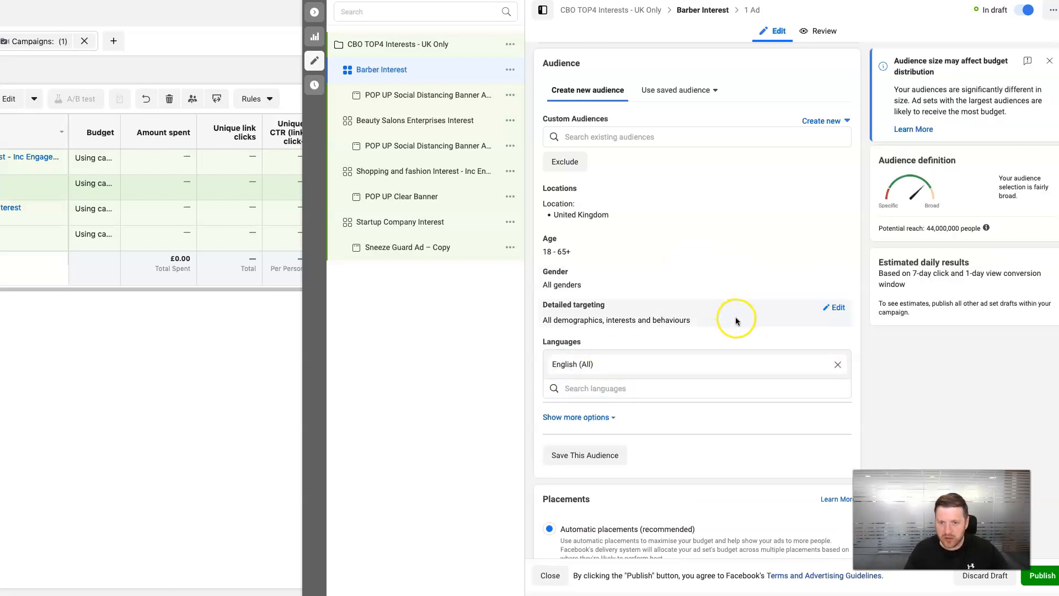
- Open the Beauty Salons Enterprises Interest ad set and choose Purchase as its conversion event
scroll(736, 317, up, 6)
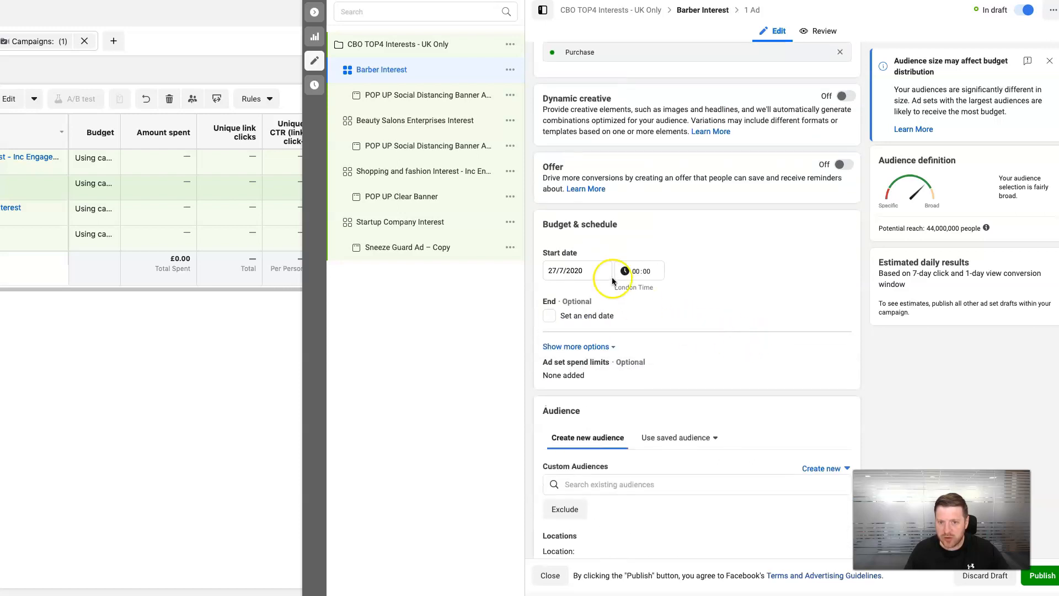
scroll(669, 293, up, 1)
click(402, 124)
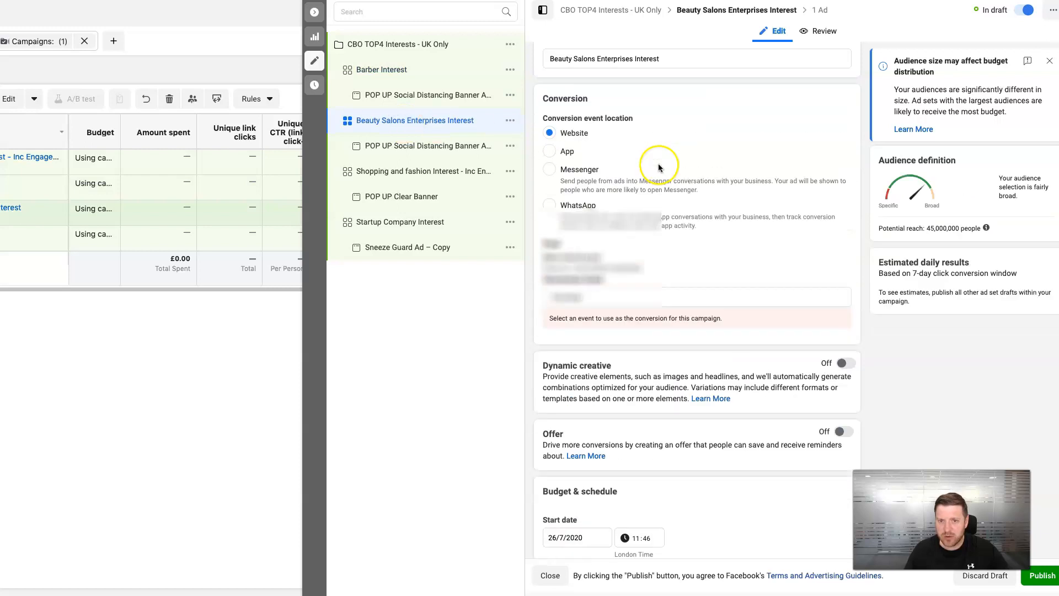
scroll(660, 169, up, 1)
scroll(687, 184, down, 2)
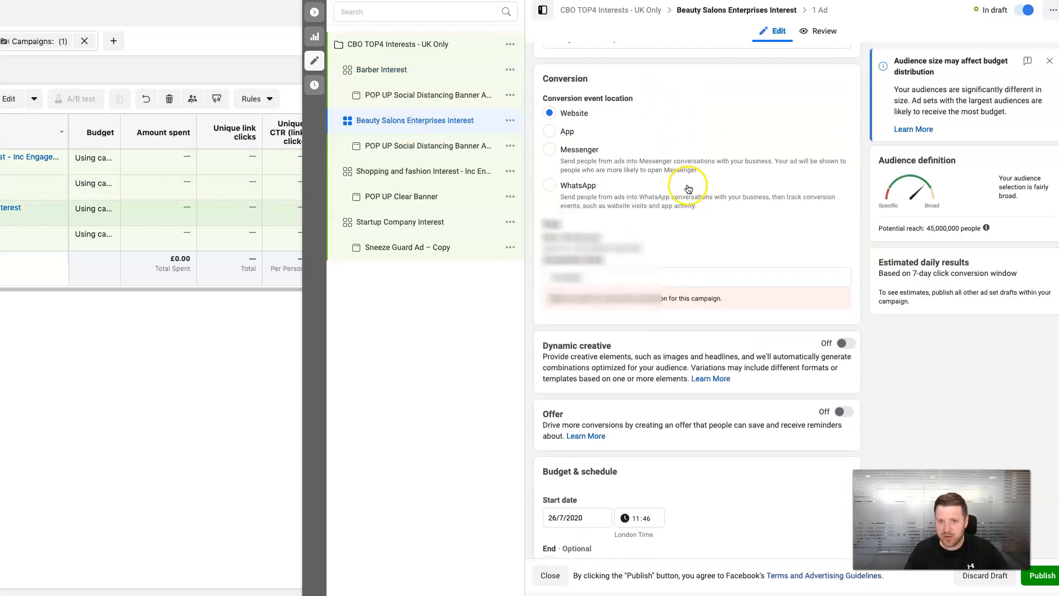
click(629, 282)
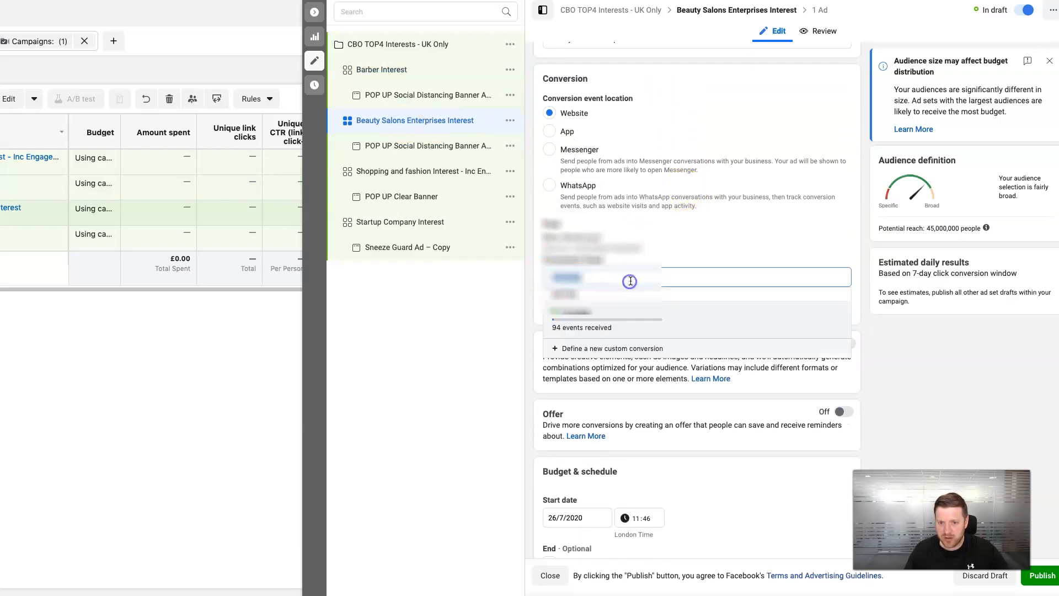
click(598, 322)
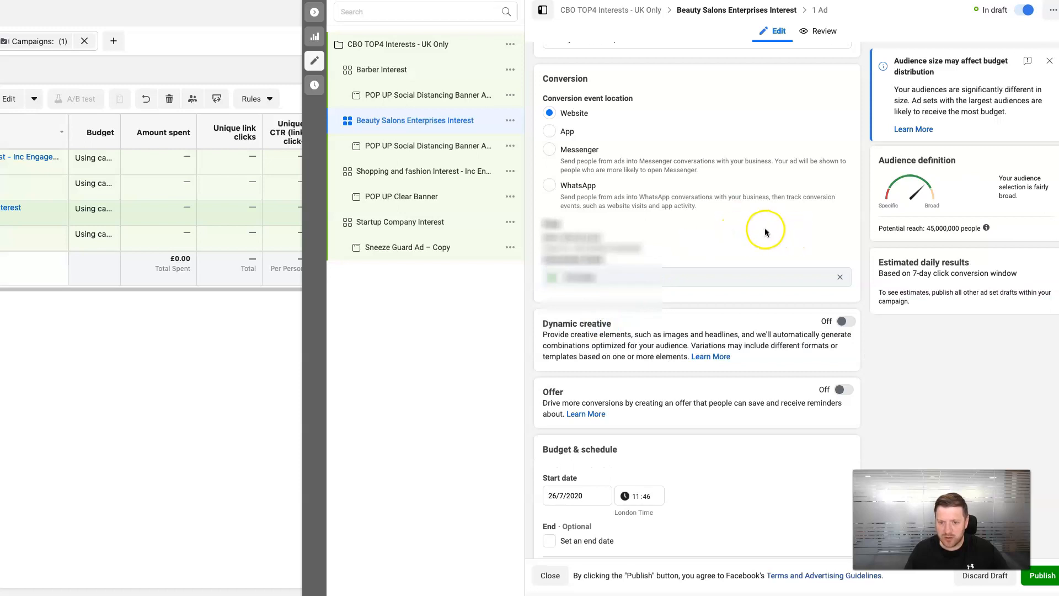
- Schedule the Beauty Salons Enterprises Interest ad set to start on 27/7/2020 at 00:00
scroll(767, 230, down, 4)
click(555, 293)
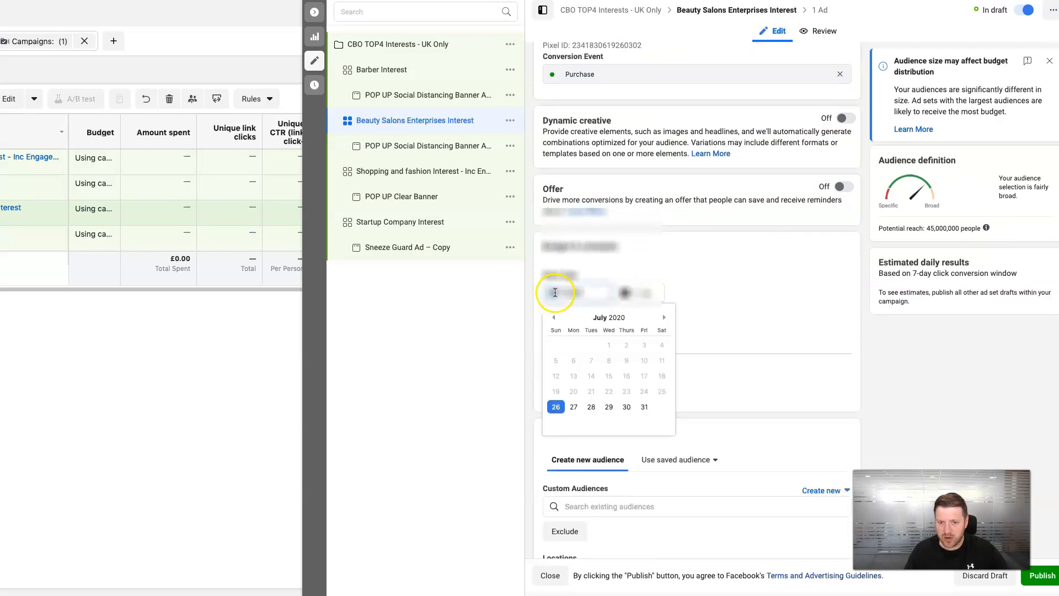
click(574, 407)
click(635, 293)
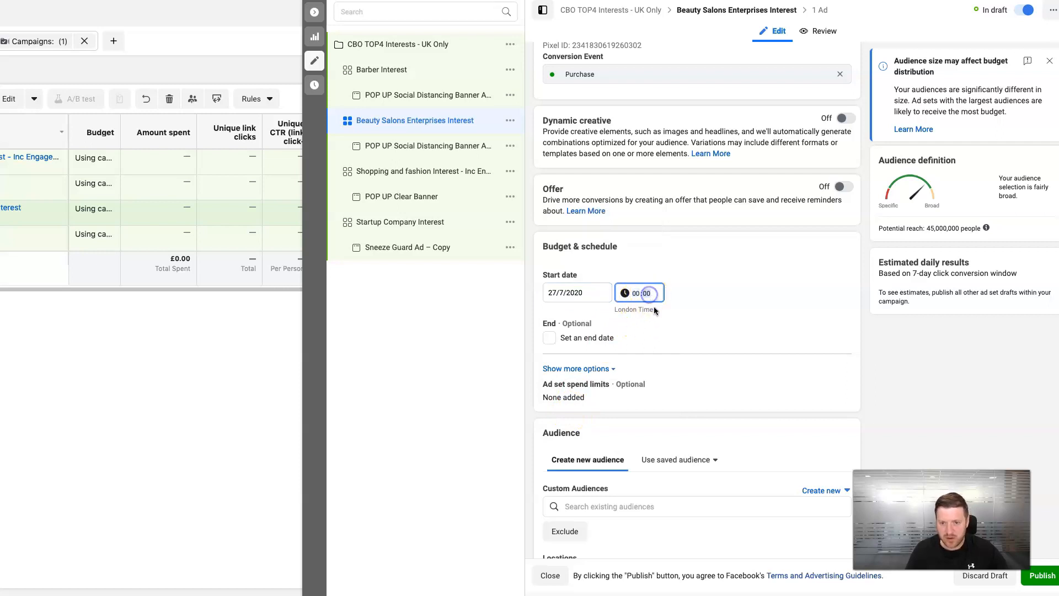
scroll(797, 267, down, 1)
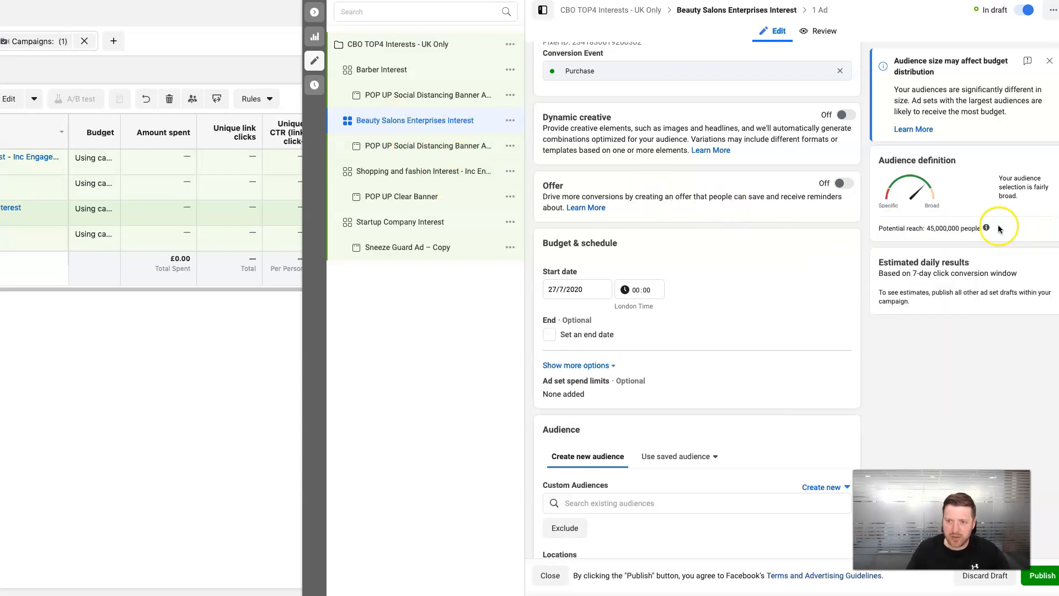
- Search the detailed targeting for "beauty salon" and add the Beauty salons interest to the ad set's audience
mouse_move(986, 227)
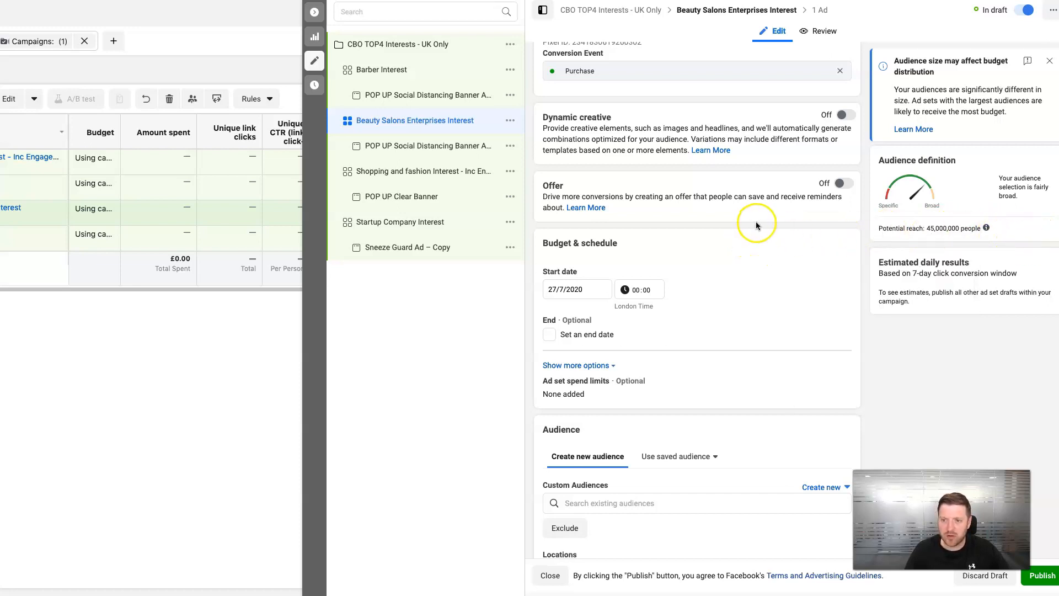
scroll(756, 221, down, 3)
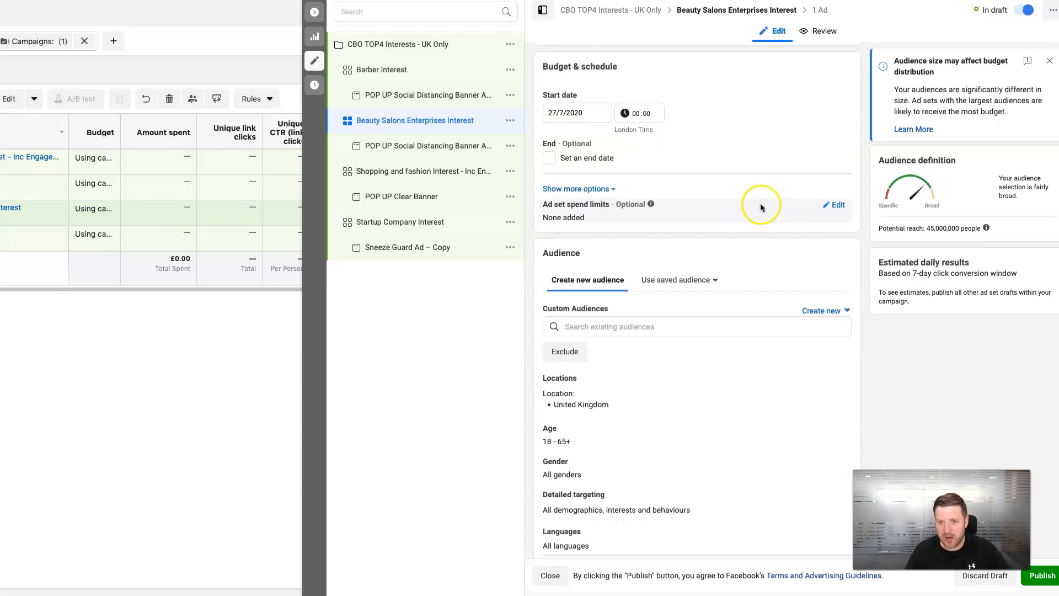
scroll(735, 209, down, 3)
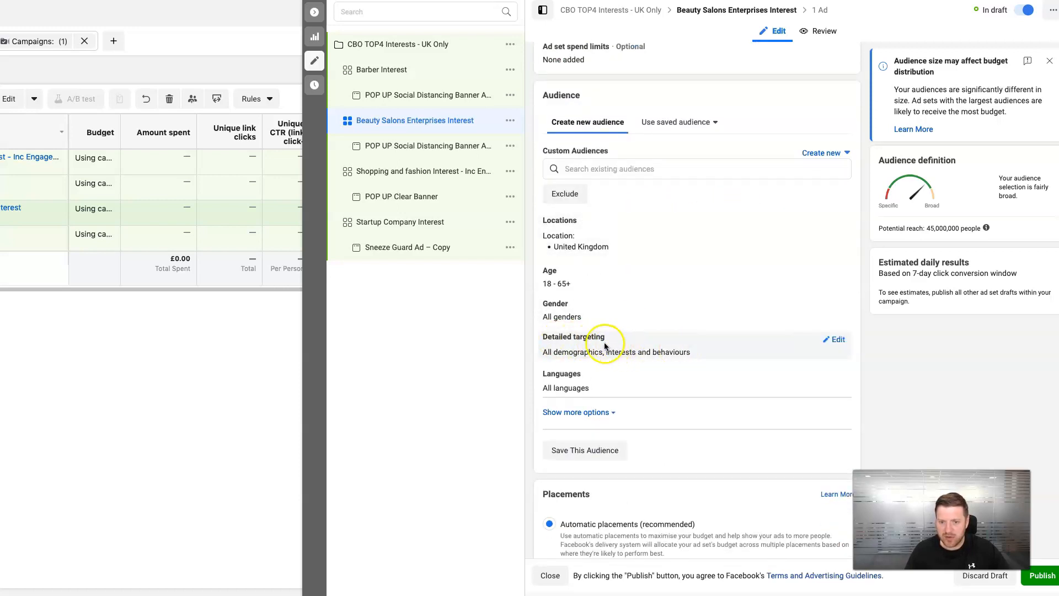
scroll(644, 342, up, 4)
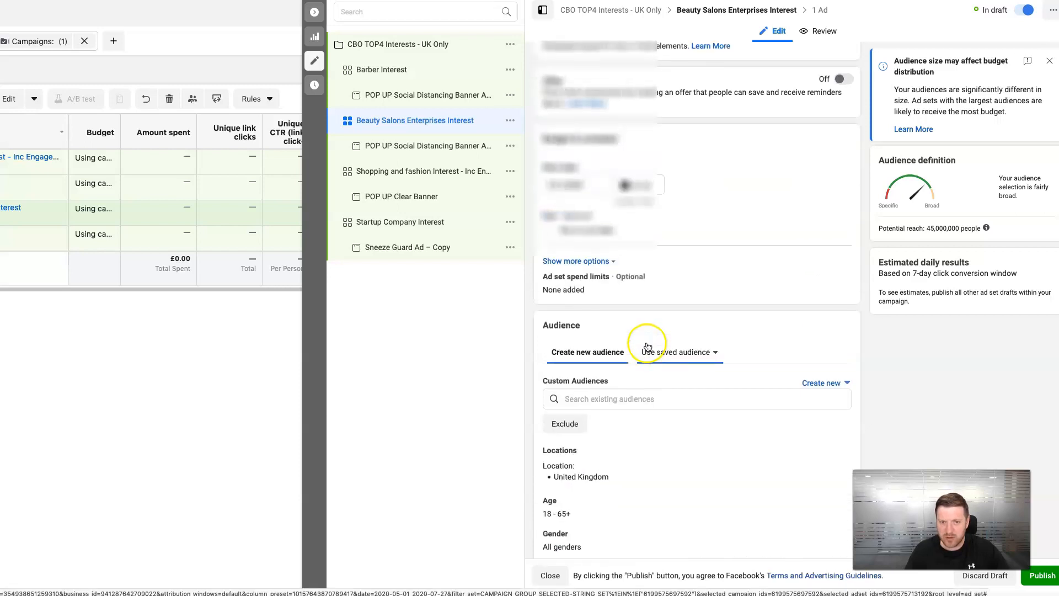
scroll(648, 346, up, 2)
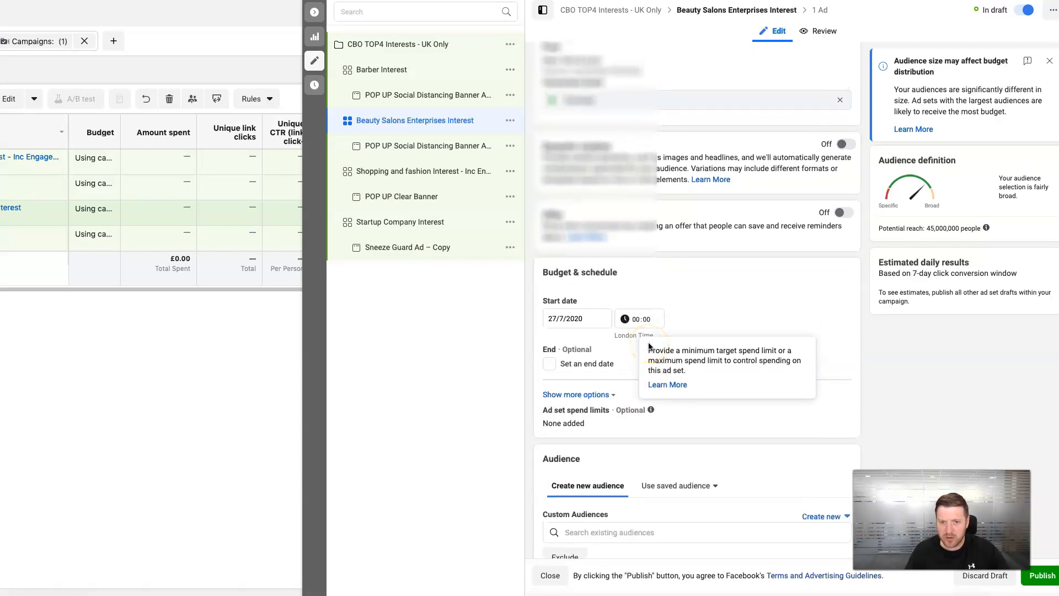
scroll(620, 277, down, 5)
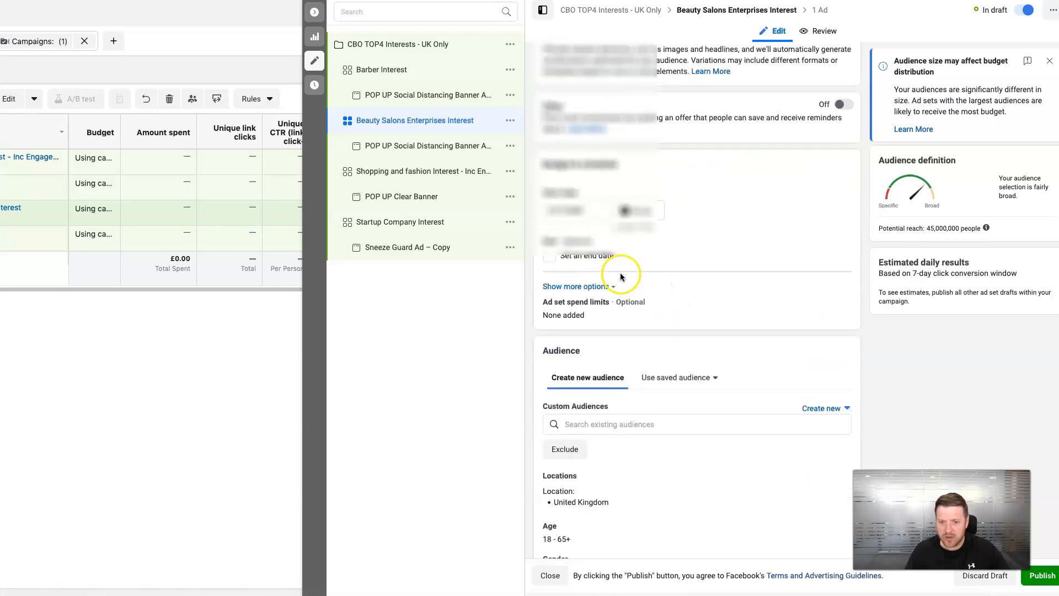
scroll(649, 289, down, 1)
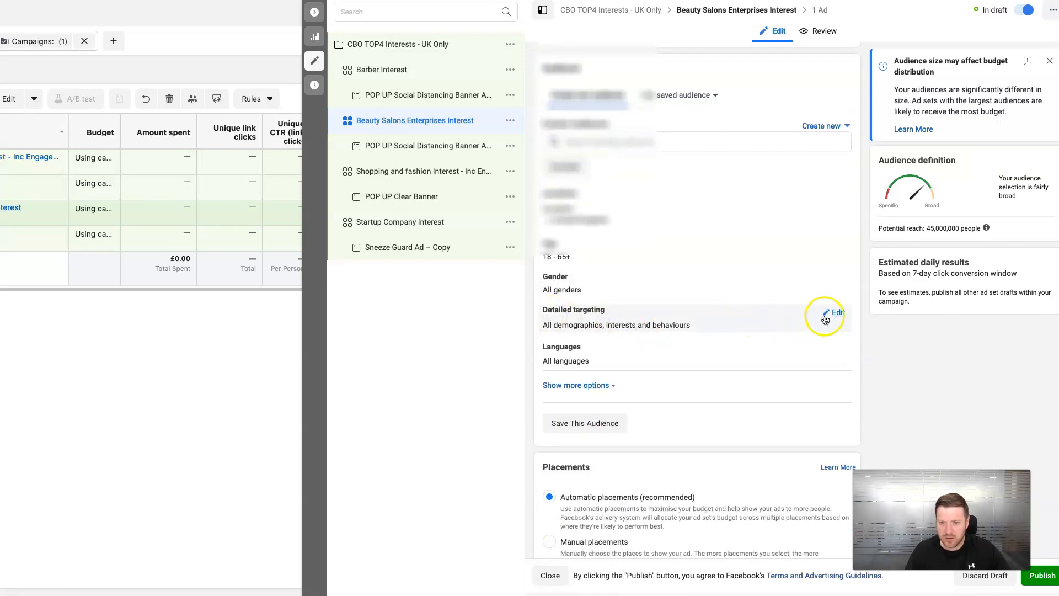
click(835, 316)
click(590, 345)
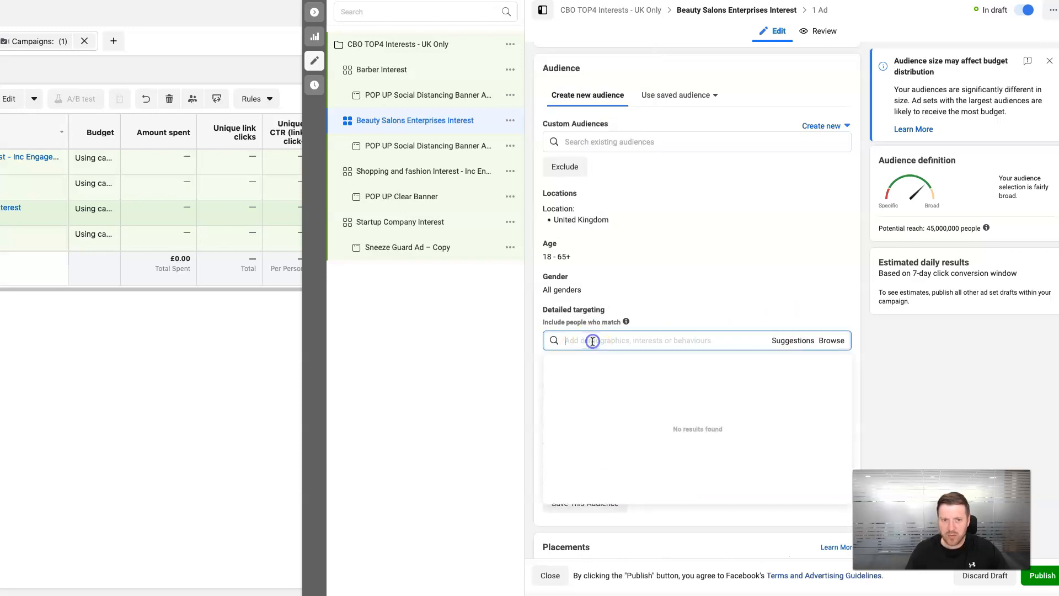
text(beauty)
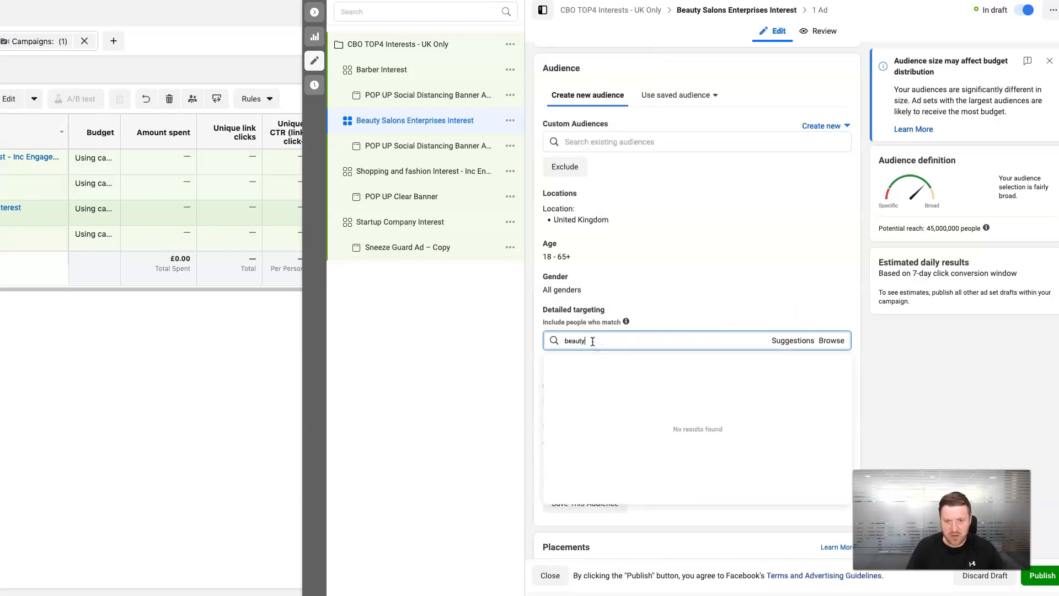
text( salon)
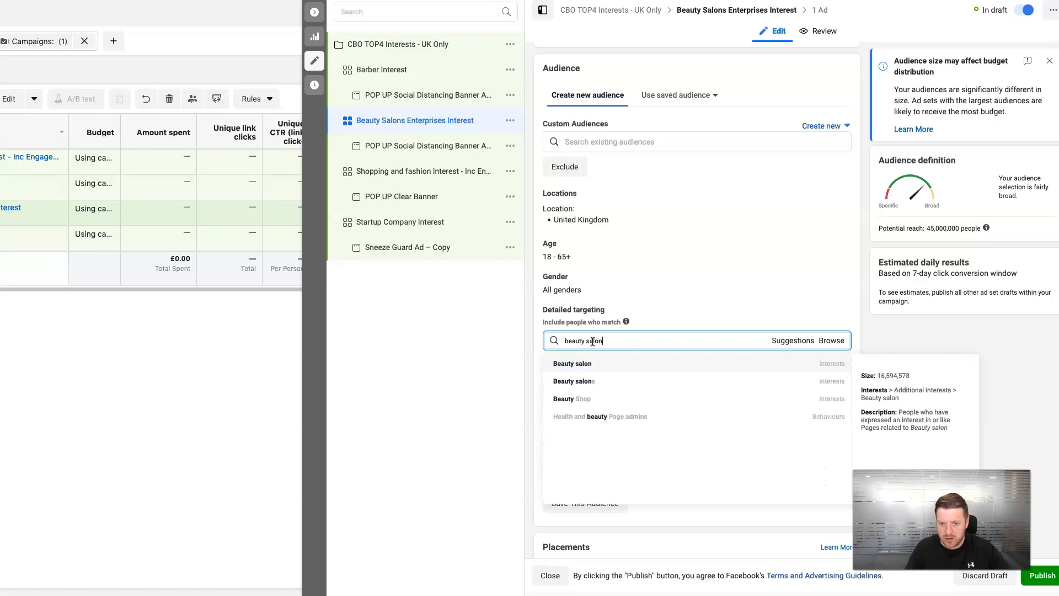
click(570, 381)
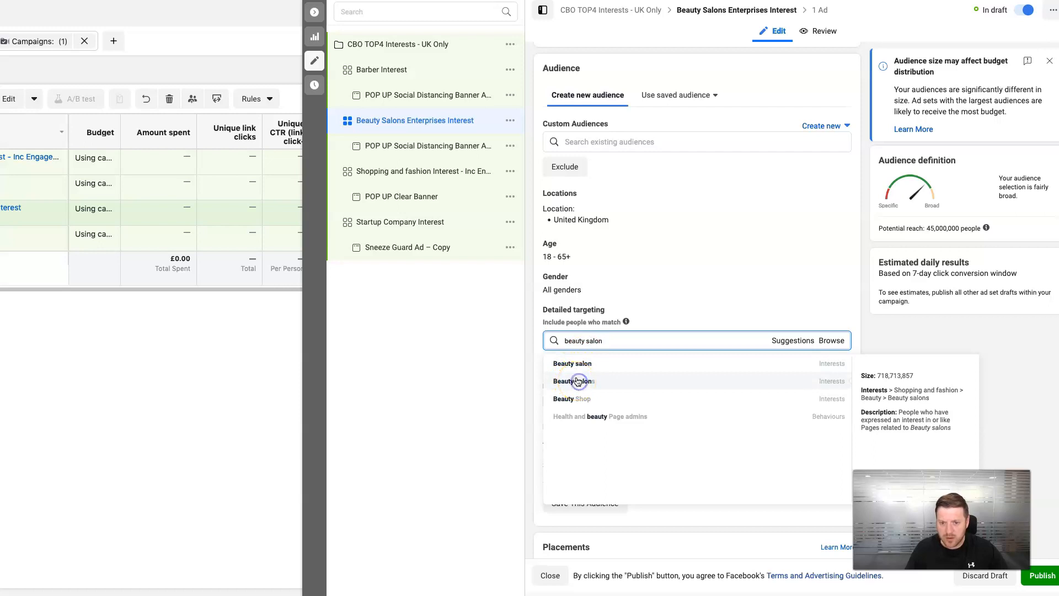
click(577, 381)
- Look through the suggested interests related to Beauty salons in the detailed targeting
click(793, 390)
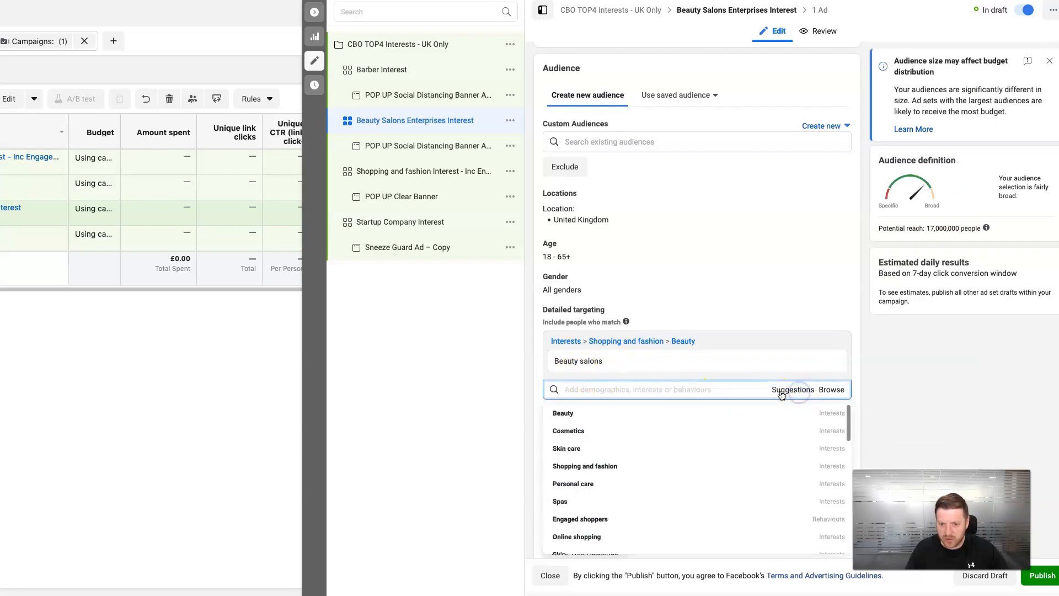
scroll(651, 430, down, 5)
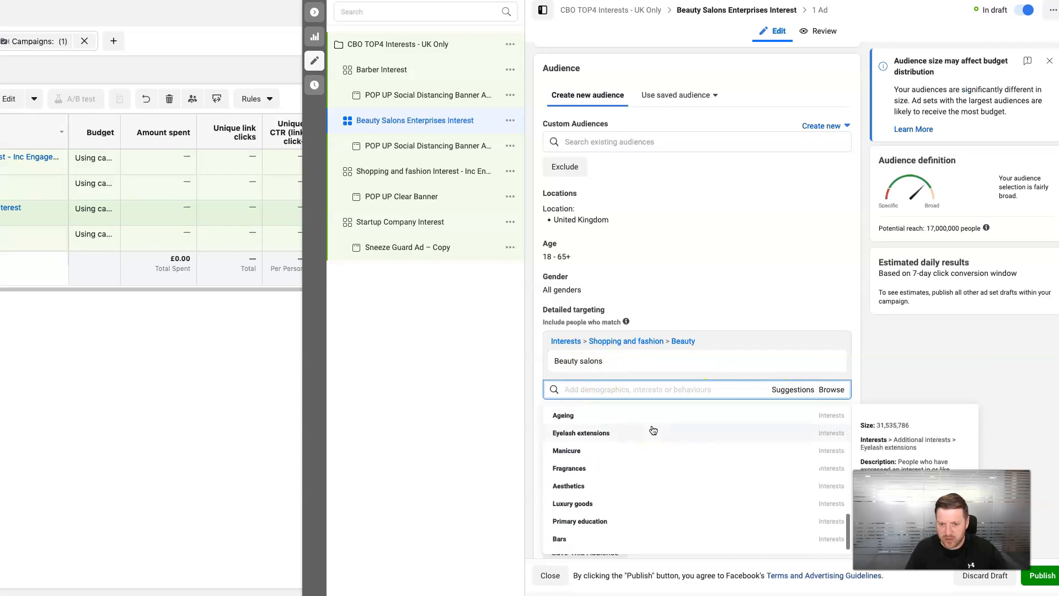
click(587, 373)
- Copy the Beauty salons interest's name and rename the ad set as Beauty salons Interest
mouse_move(616, 362)
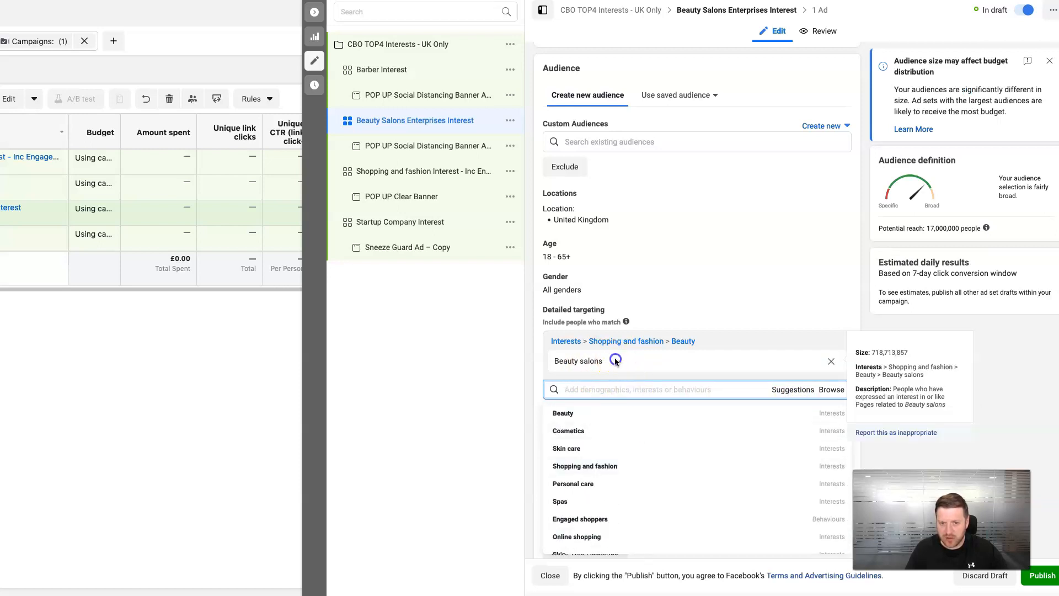
drag(609, 361, 552, 361)
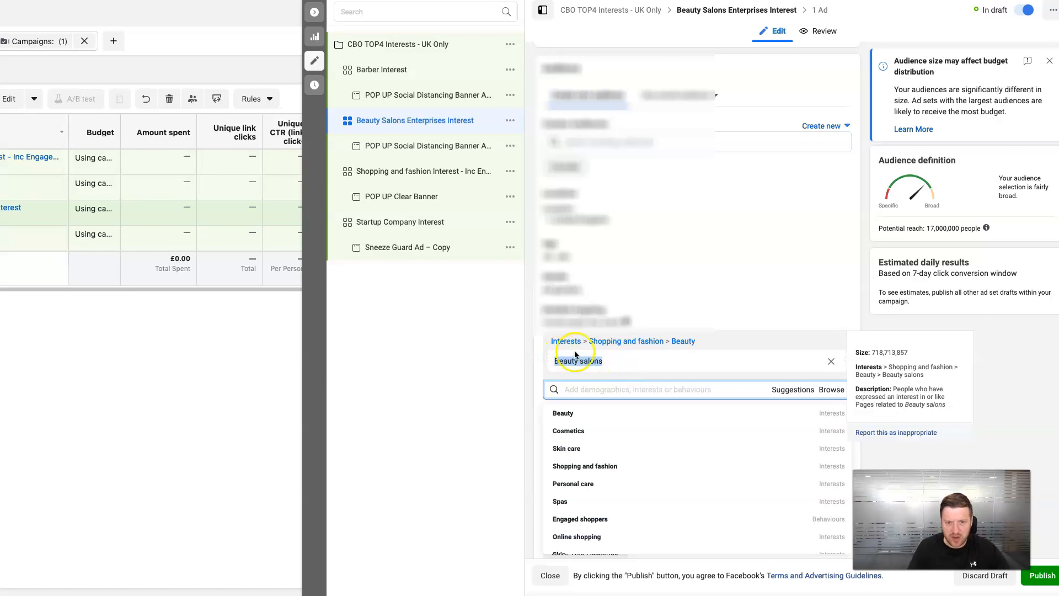
click(673, 303)
click(543, 90)
click(860, 100)
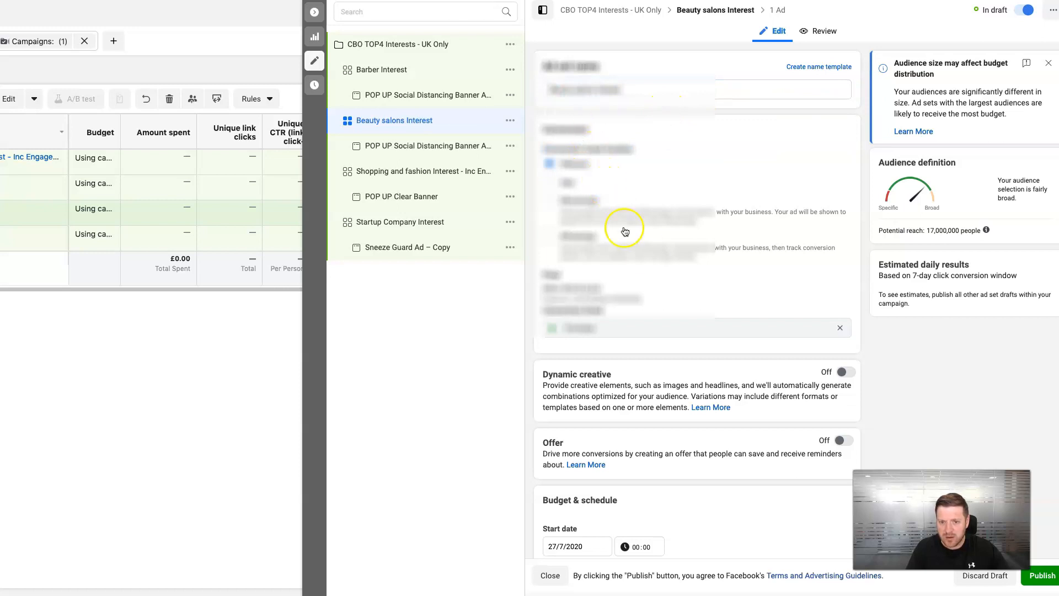
scroll(653, 241, down, 2)
scroll(653, 241, down, 3)
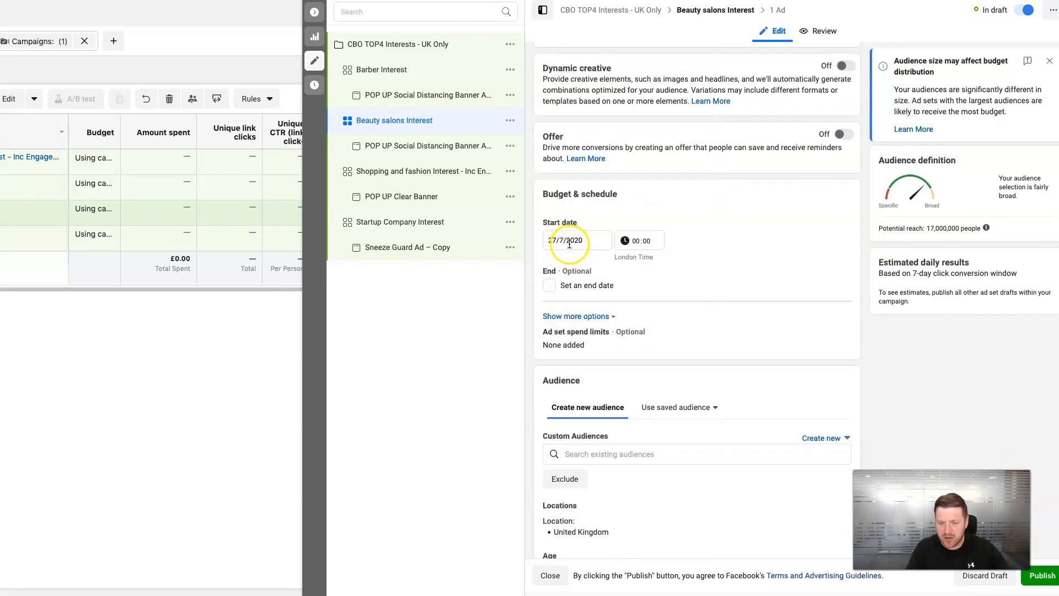
- Set the Beauty salons Interest ad set's United Kingdom location targeting to People living in this location
scroll(674, 309, down, 6)
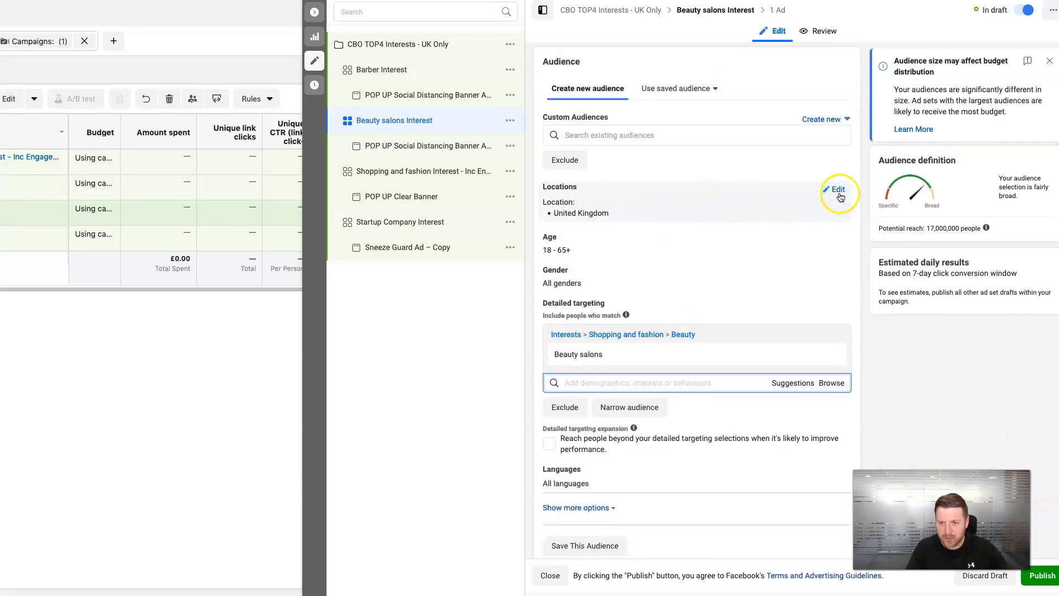
click(840, 193)
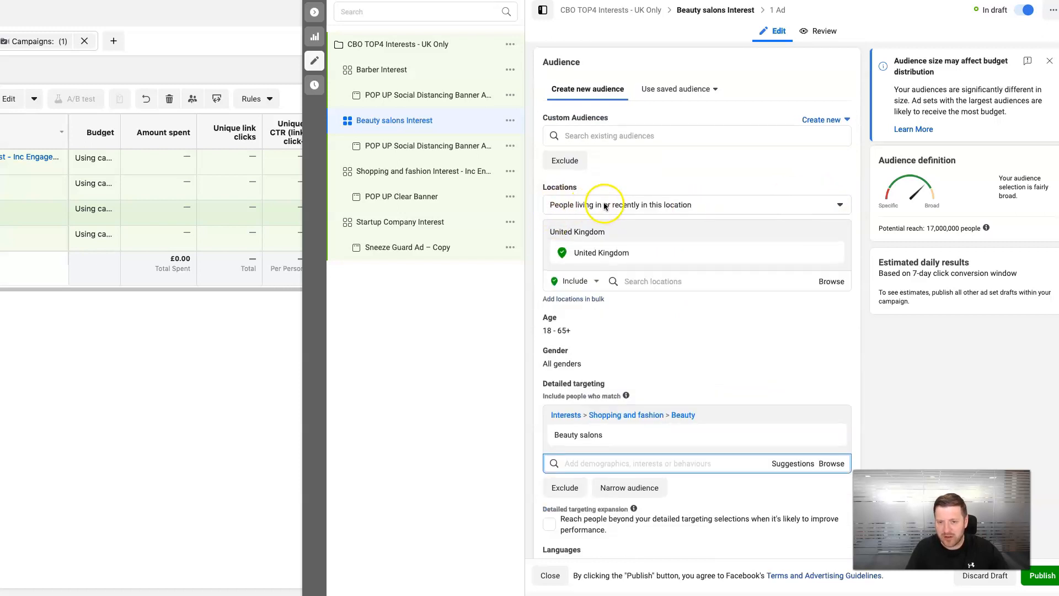
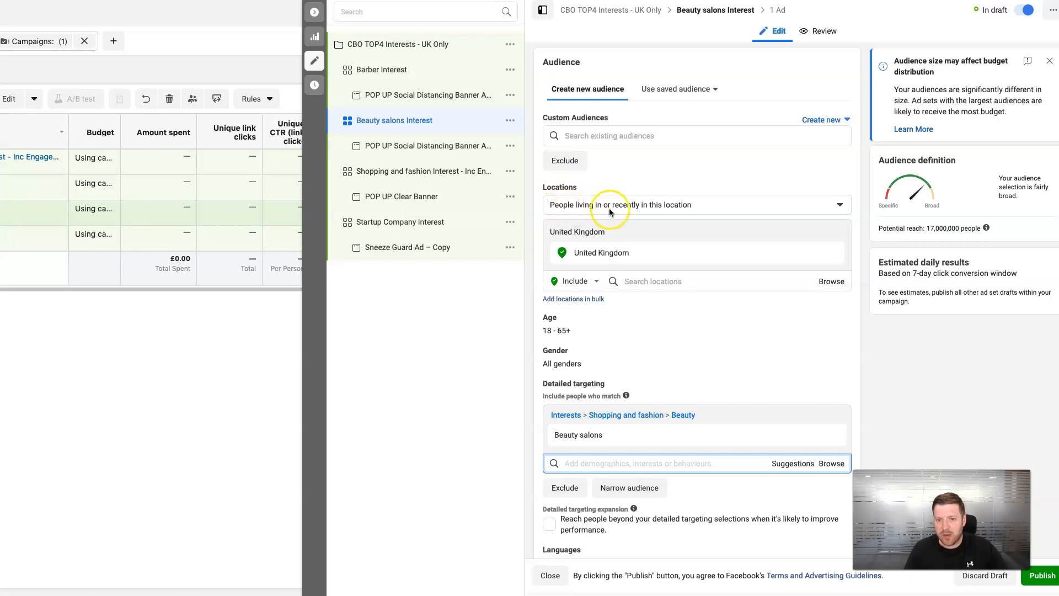
click(716, 209)
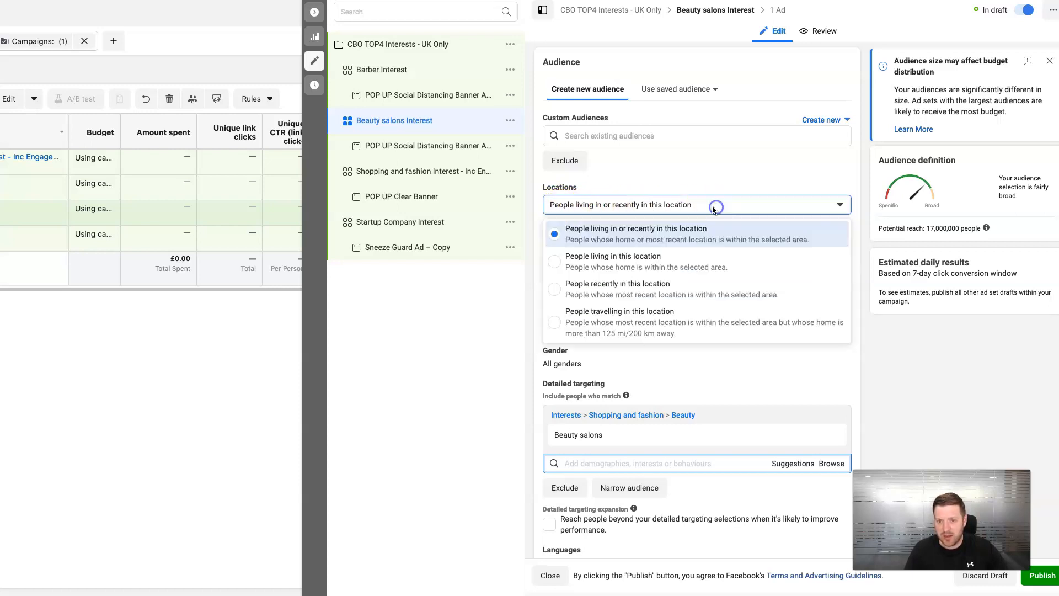
click(602, 265)
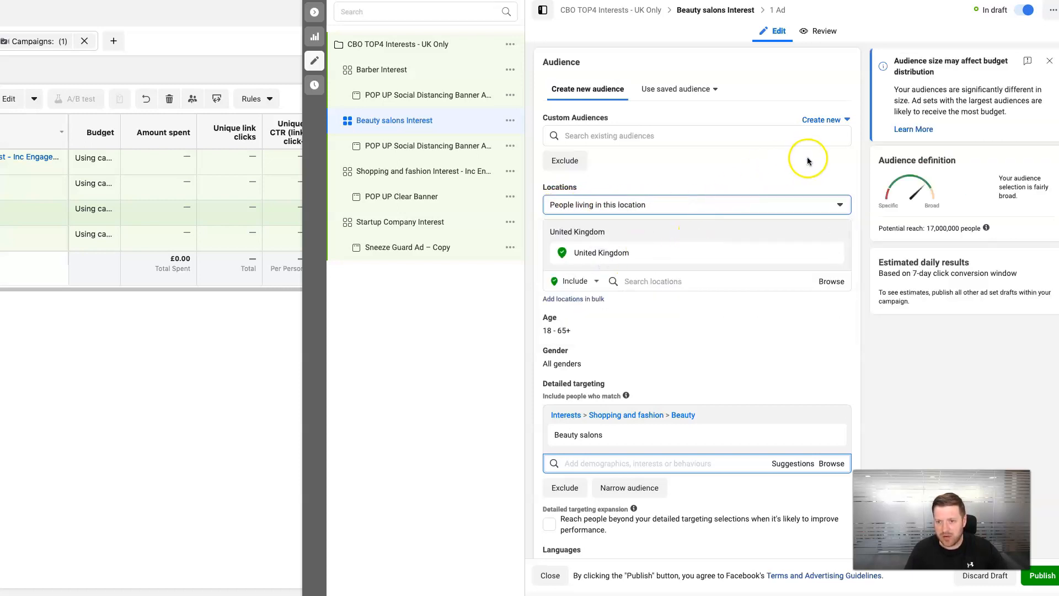
- Search the audience languages for English and add English (All) to the Beauty salons Interest ad set
scroll(673, 277, down, 2)
mouse_move(561, 228)
mouse_move(662, 341)
scroll(678, 264, down, 3)
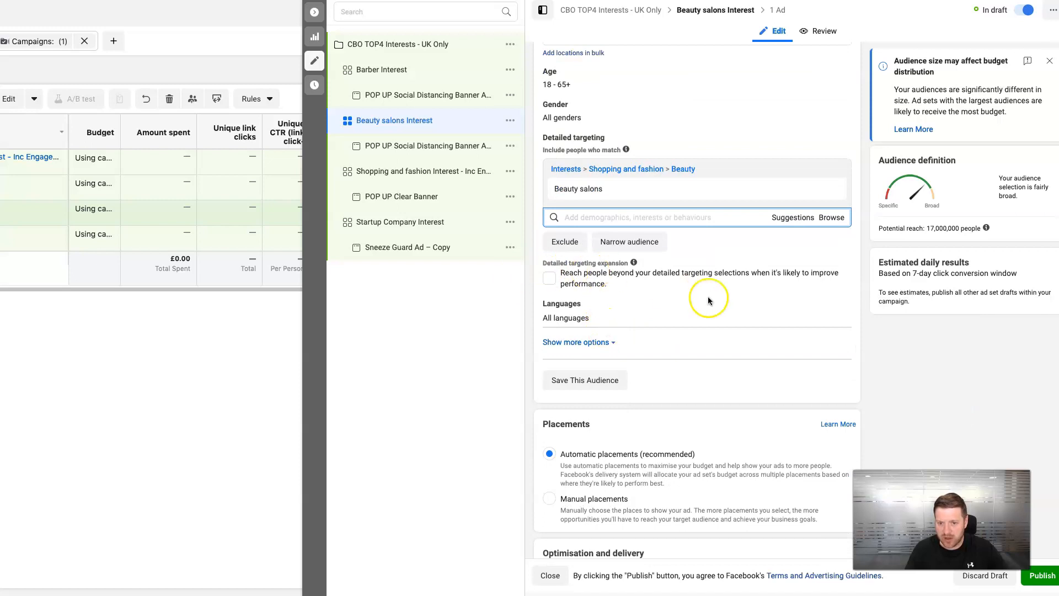
click(835, 286)
click(626, 305)
text(eng)
click(546, 320)
double_click(603, 300)
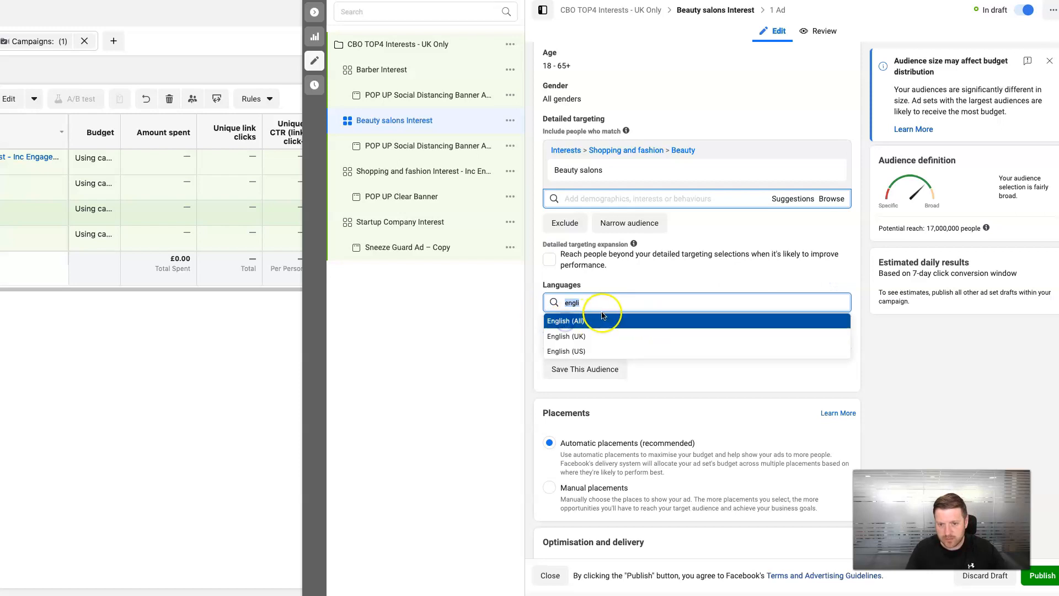
click(603, 317)
- Set the Beauty salons Interest ad set's conversion window to 7 days after clicking or 1 day after viewing
scroll(734, 309, down, 2)
click(613, 282)
click(589, 281)
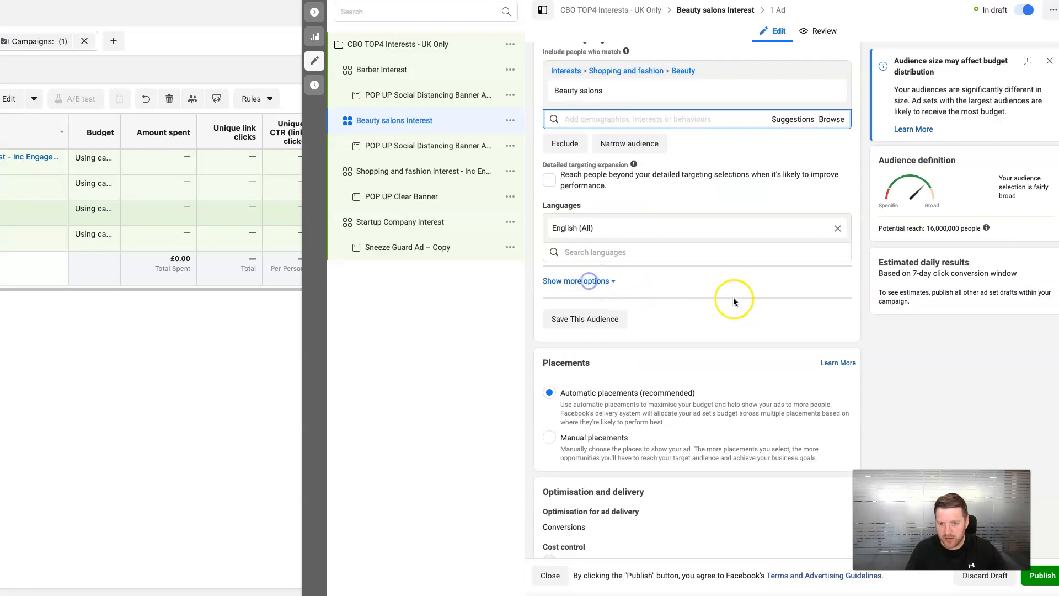
scroll(733, 301, down, 3)
click(835, 518)
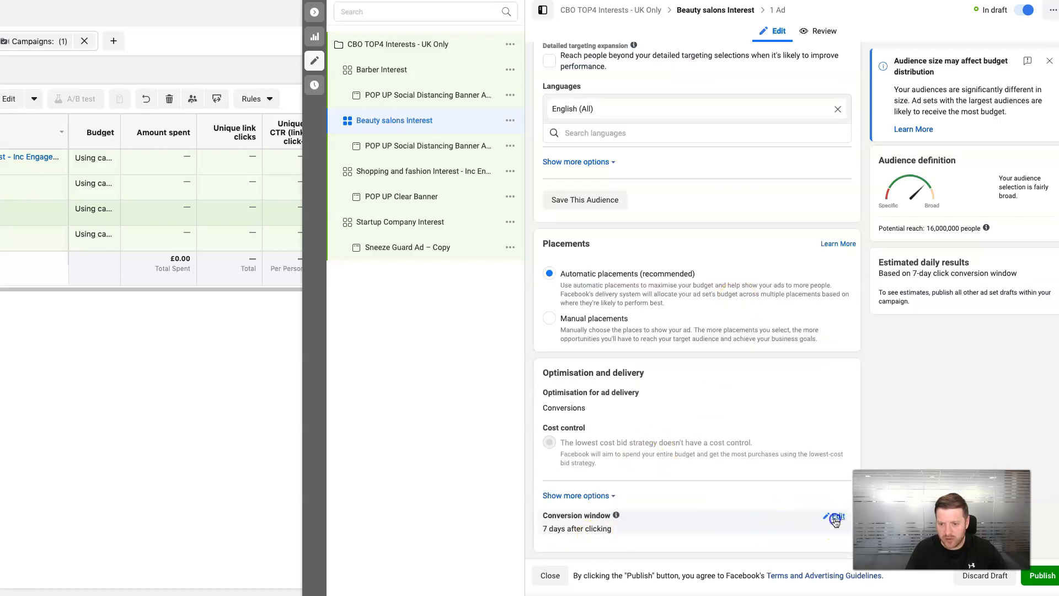
click(665, 515)
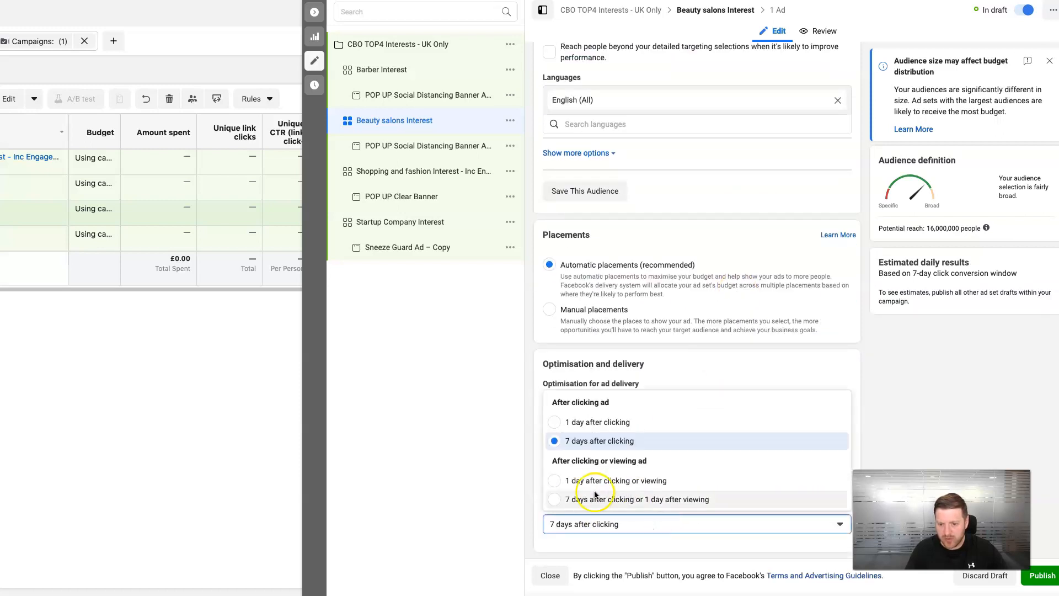
click(666, 500)
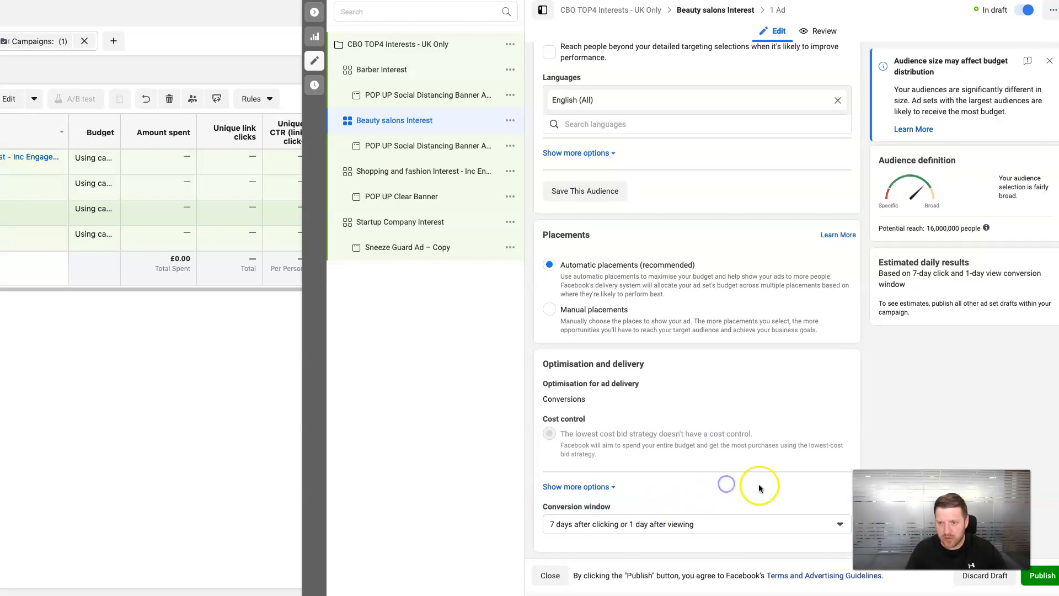
scroll(680, 475, up, 15)
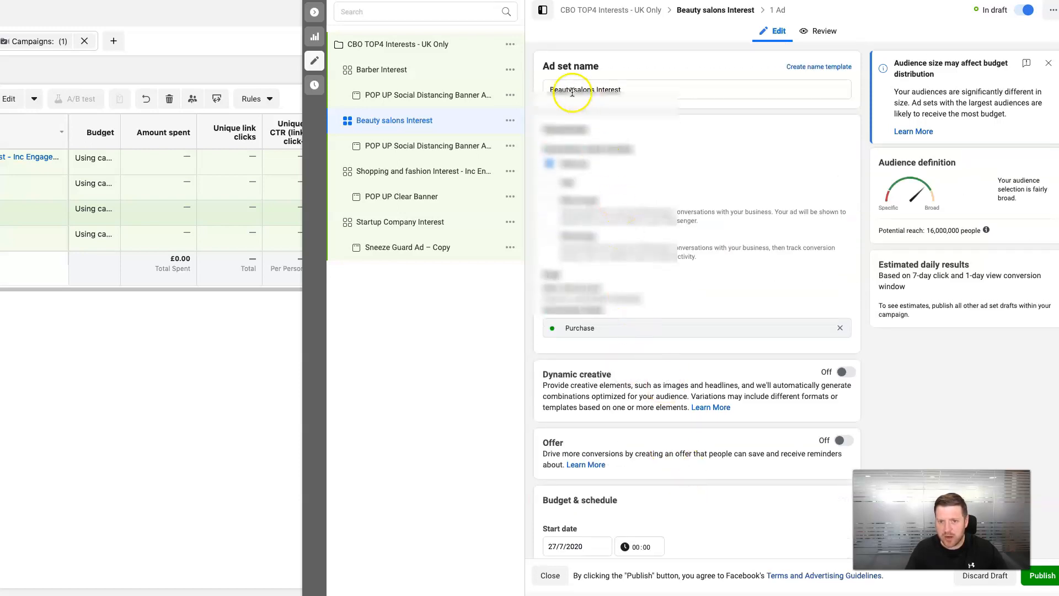
scroll(679, 291, down, 7)
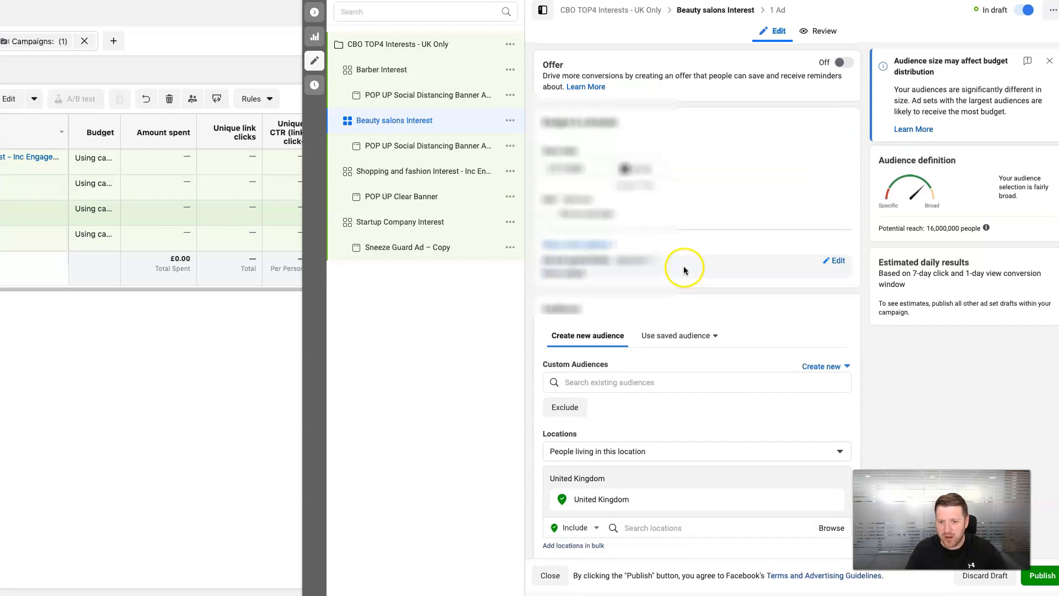
scroll(638, 265, down, 4)
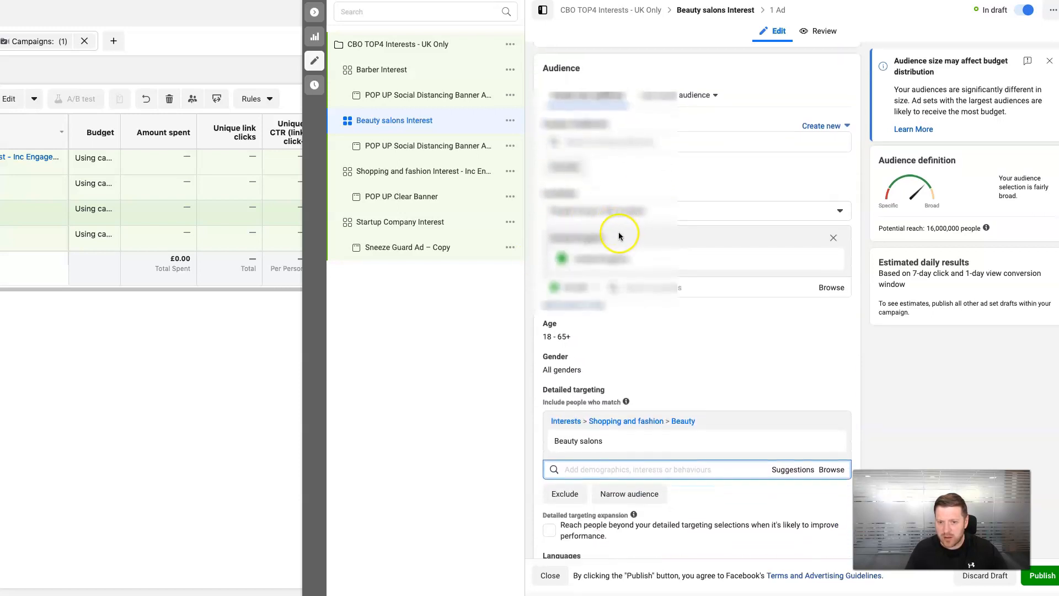
scroll(613, 283, down, 2)
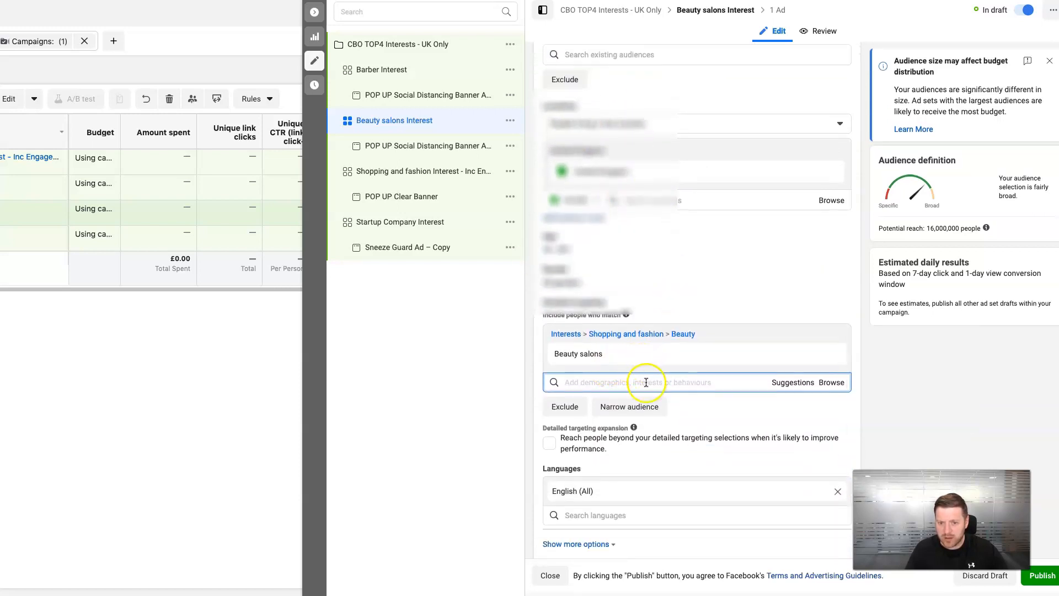
- In the Barber Interest ad set, search the detailed targeting for "barber" and add the Barber interest
click(428, 72)
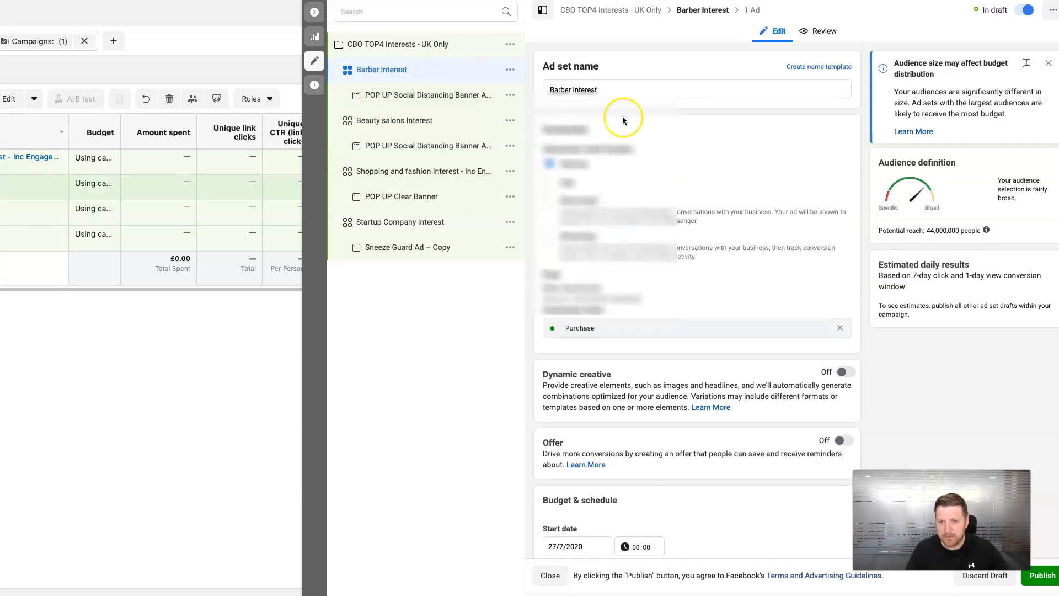
scroll(738, 160, down, 8)
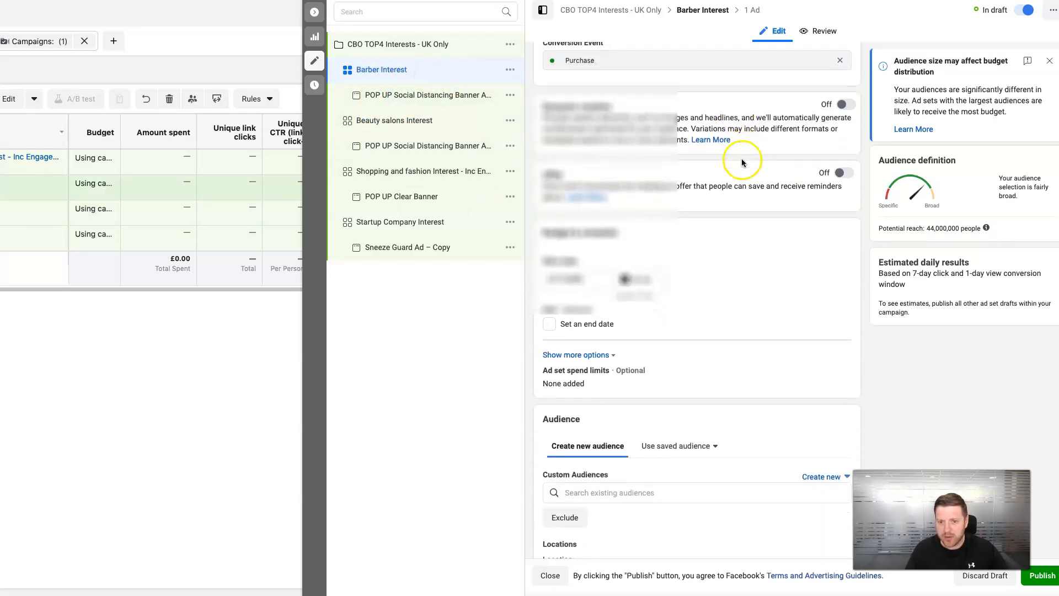
scroll(714, 194, down, 4)
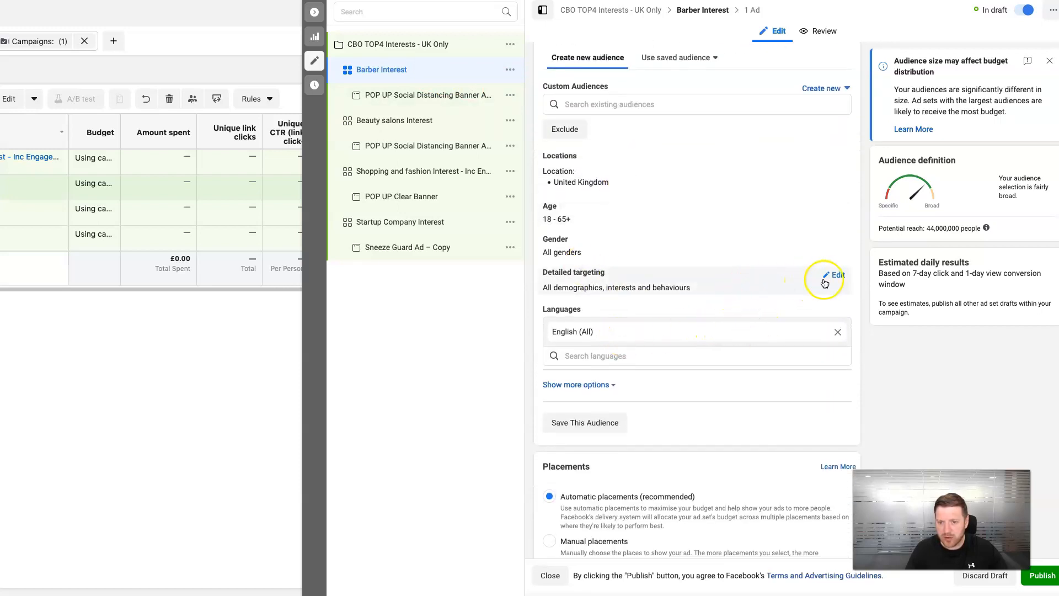
click(825, 283)
click(570, 302)
text(ba)
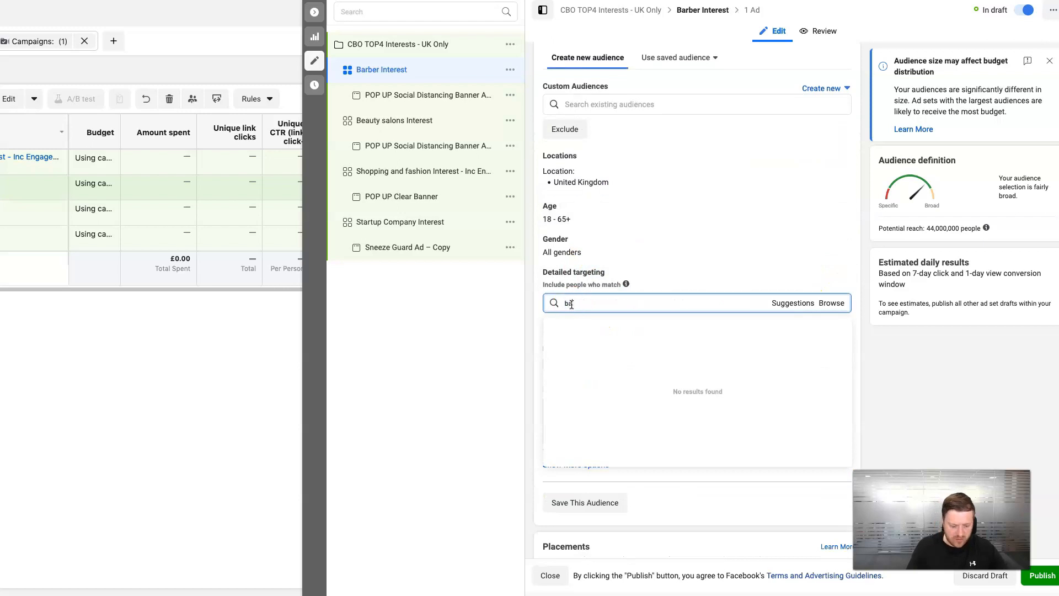
text(rber)
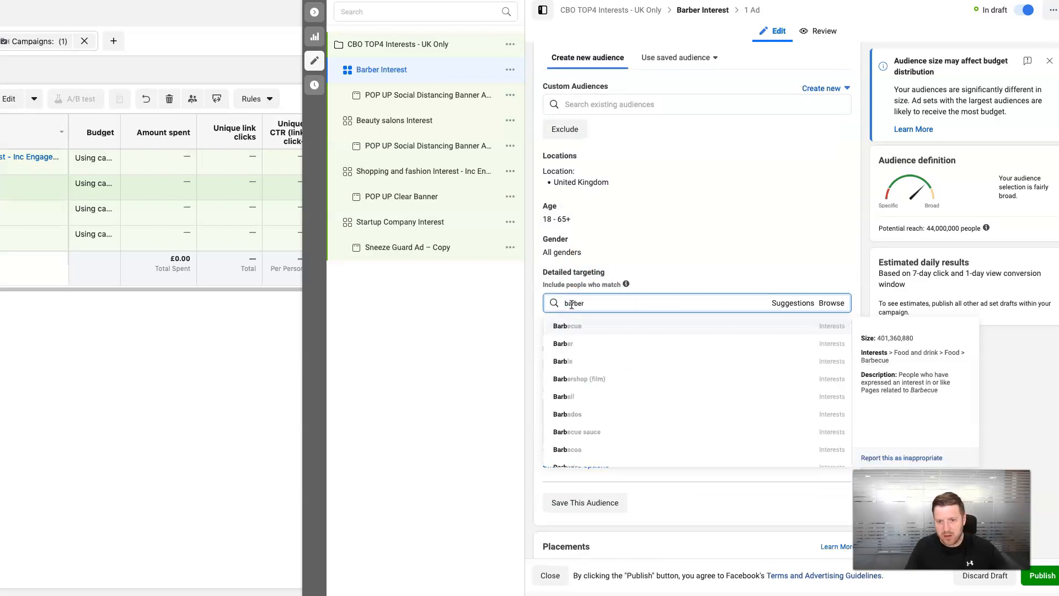
click(566, 330)
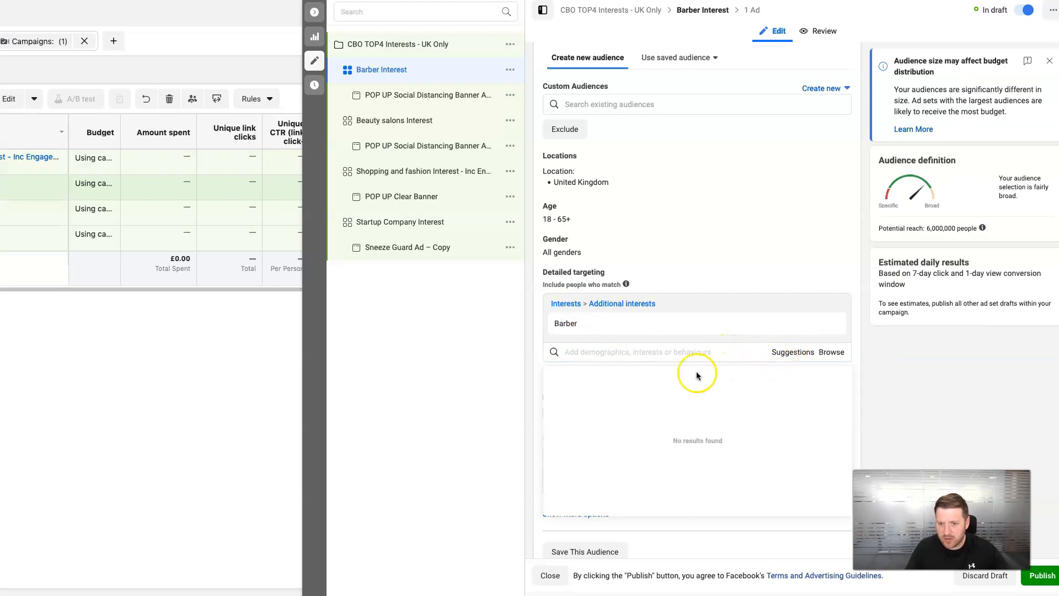
click(784, 242)
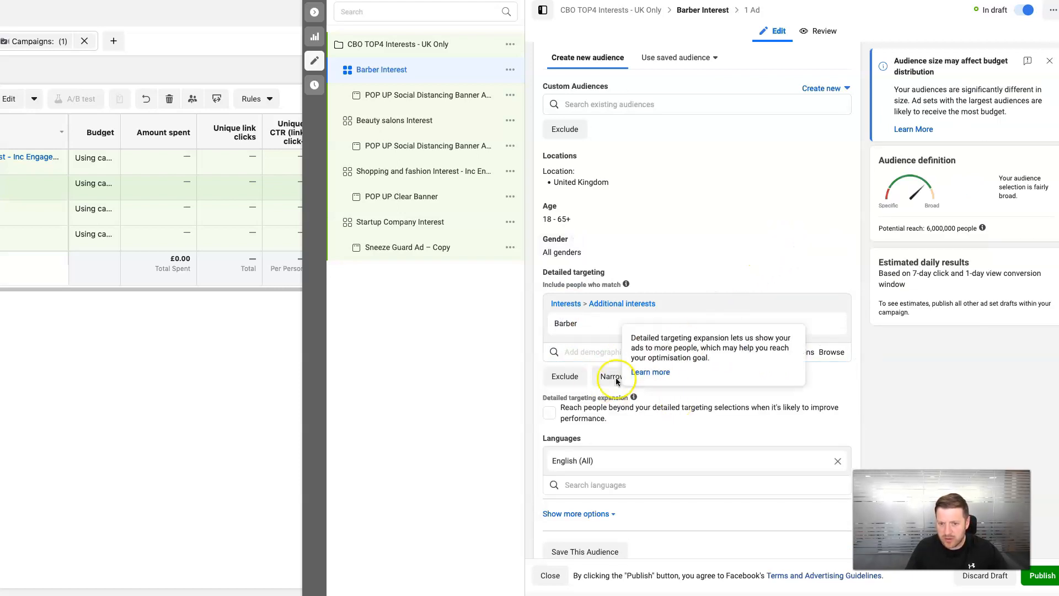
- Review the Barber Interest ad set's conversion event, schedule, audience, languages, placements and conversion window
scroll(703, 234, up, 6)
scroll(703, 234, up, 5)
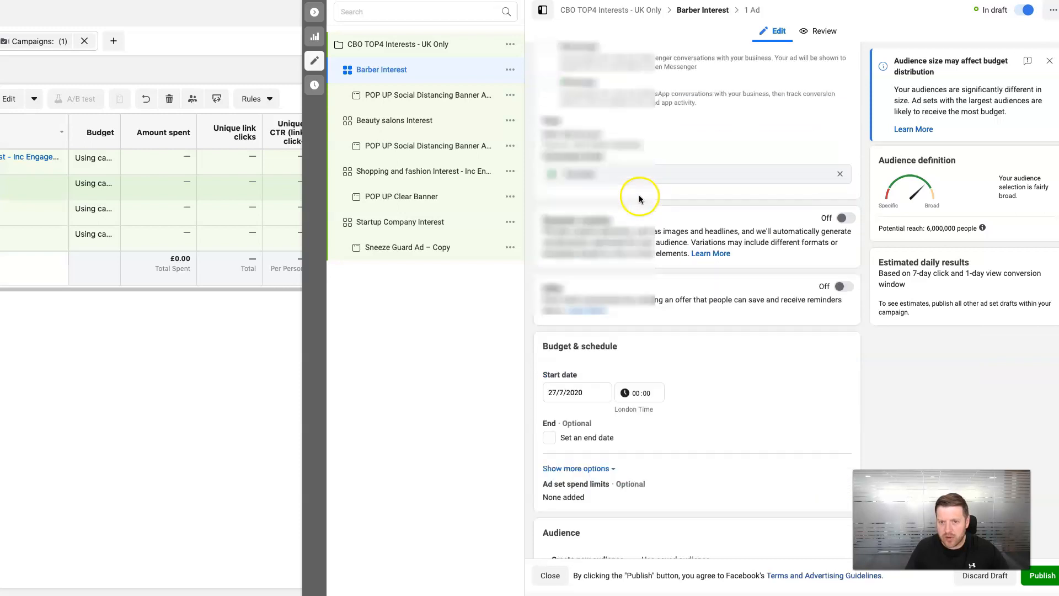
scroll(607, 190, down, 3)
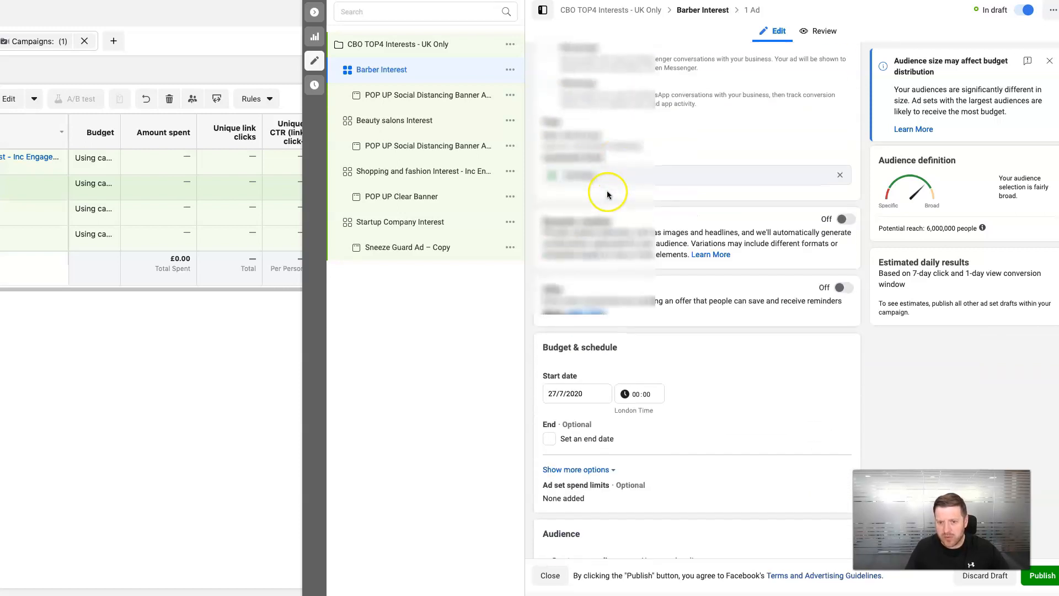
scroll(640, 205, down, 3)
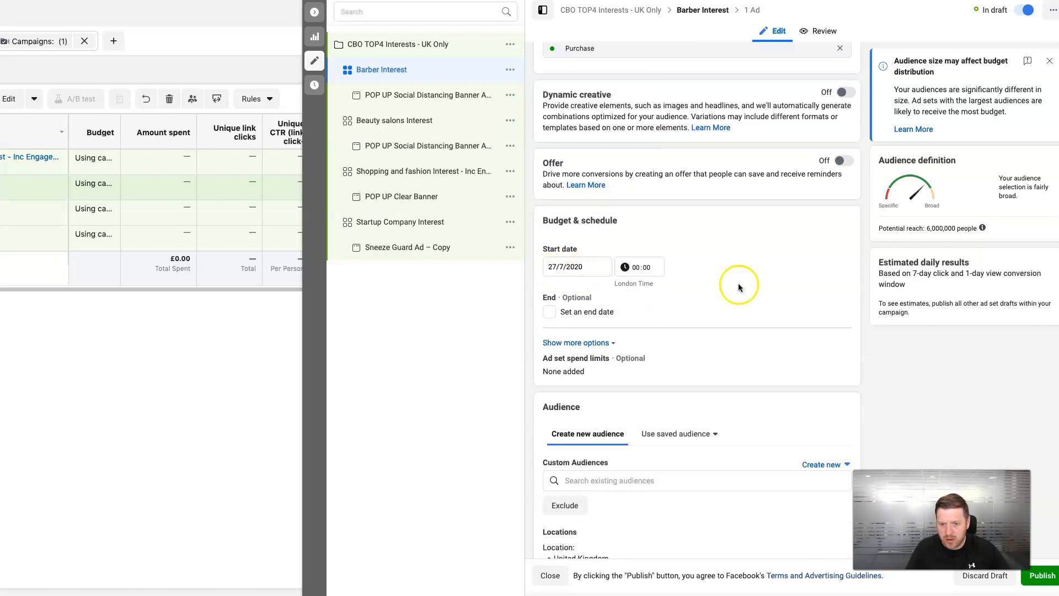
scroll(742, 284, down, 1)
scroll(744, 285, down, 3)
scroll(706, 287, down, 7)
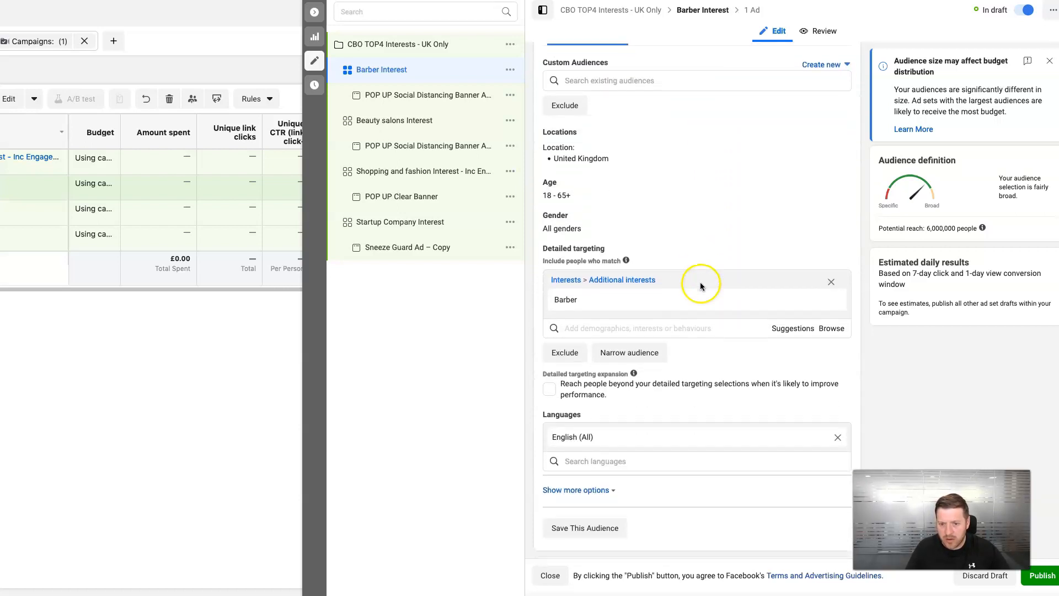
scroll(704, 282, down, 1)
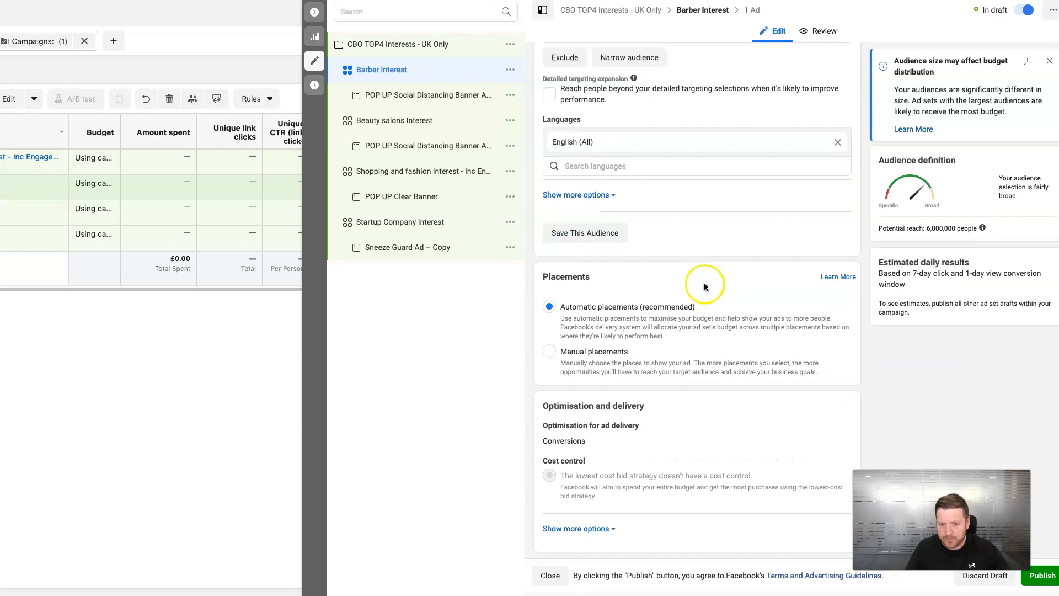
click(603, 530)
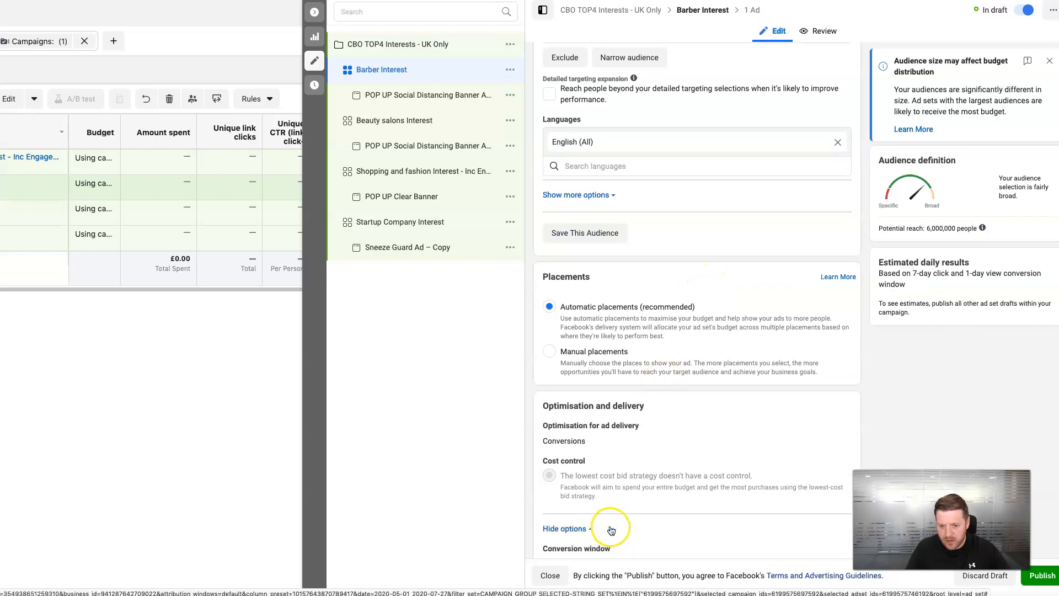
scroll(635, 544, down, 1)
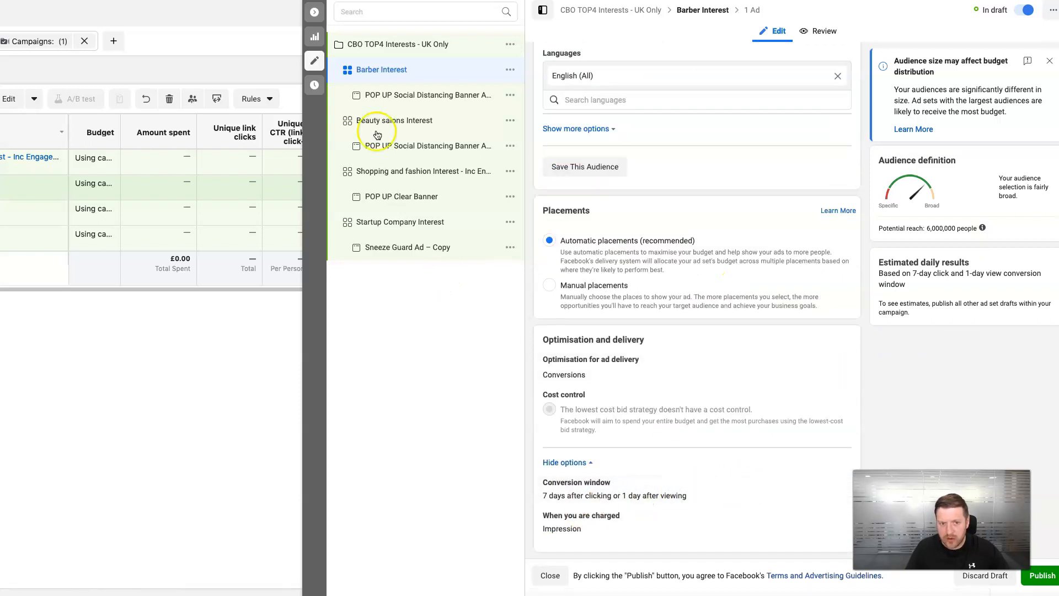
- Schedule the Shopping and fashion Interest ad set to start on 27/7/2020 at 00:00
click(383, 172)
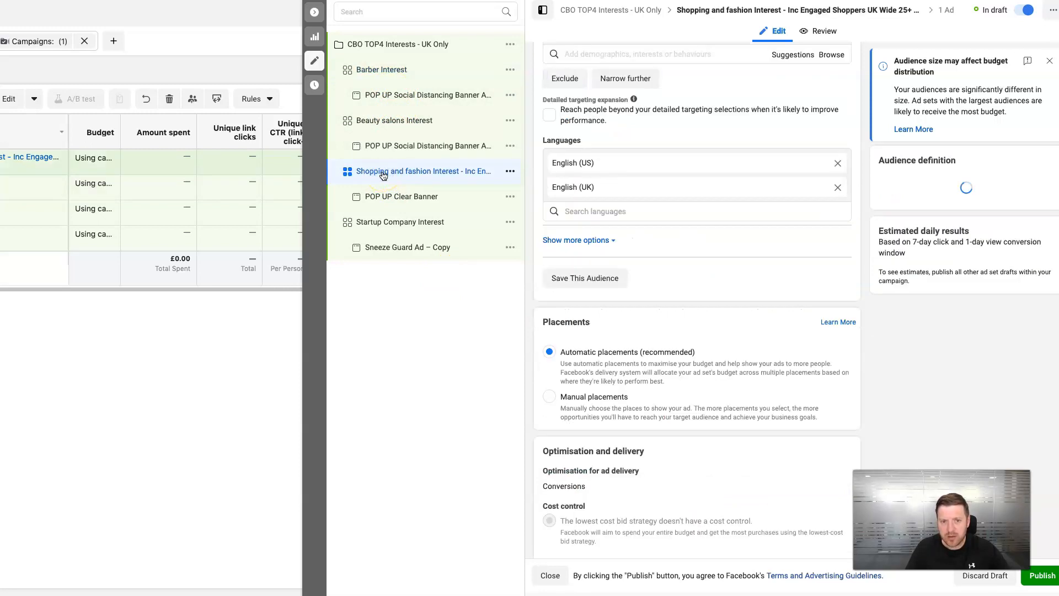
scroll(717, 208, up, 15)
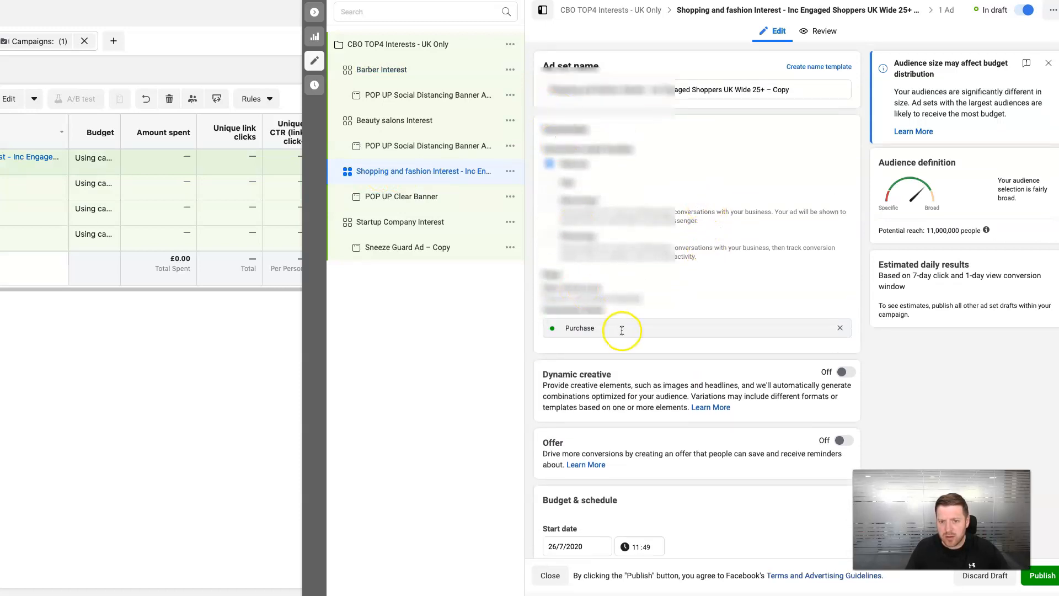
click(618, 330)
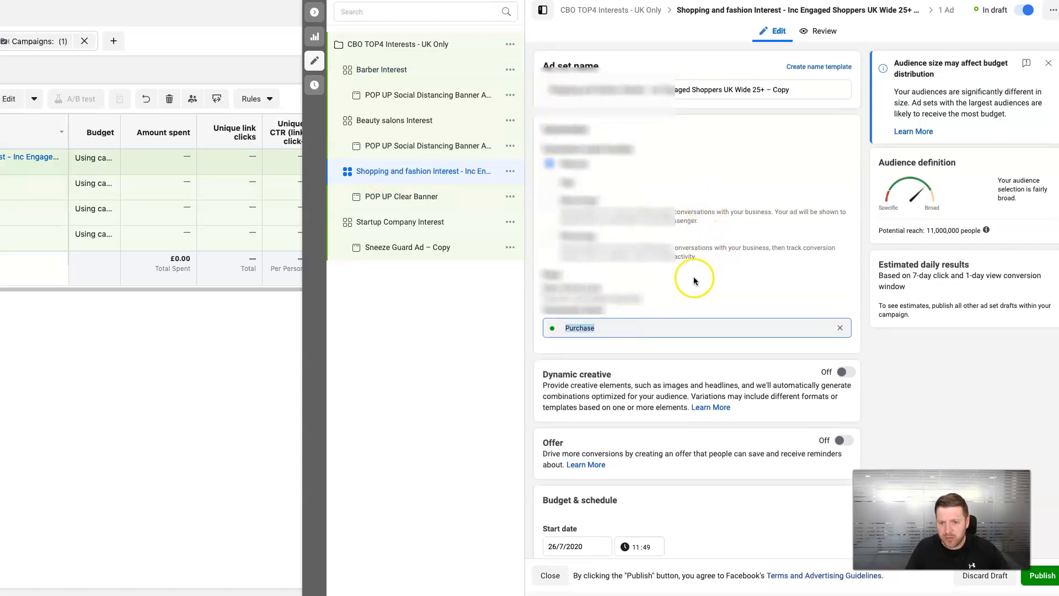
scroll(704, 237, down, 5)
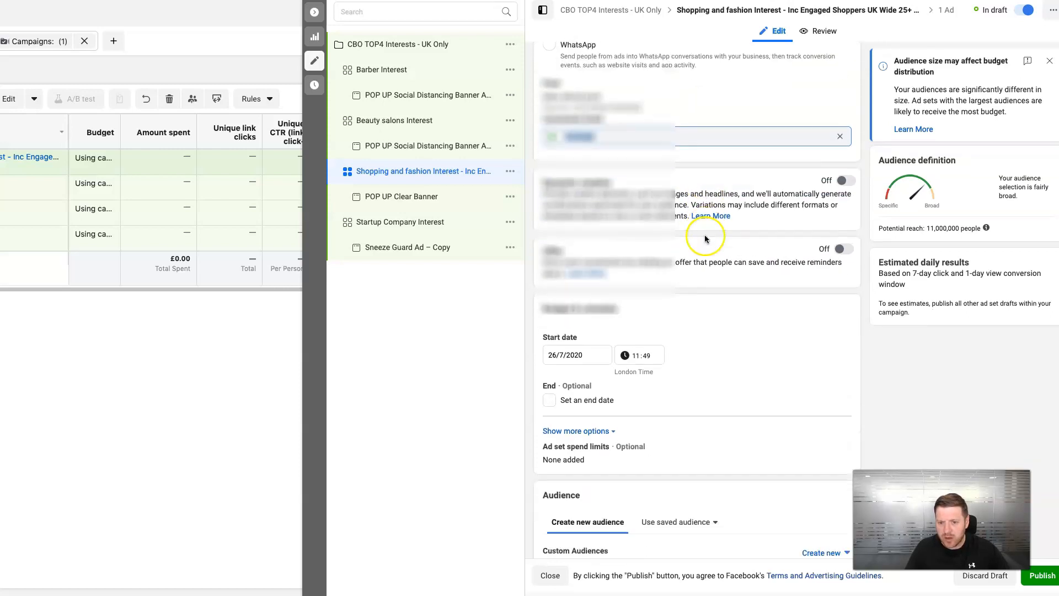
click(554, 276)
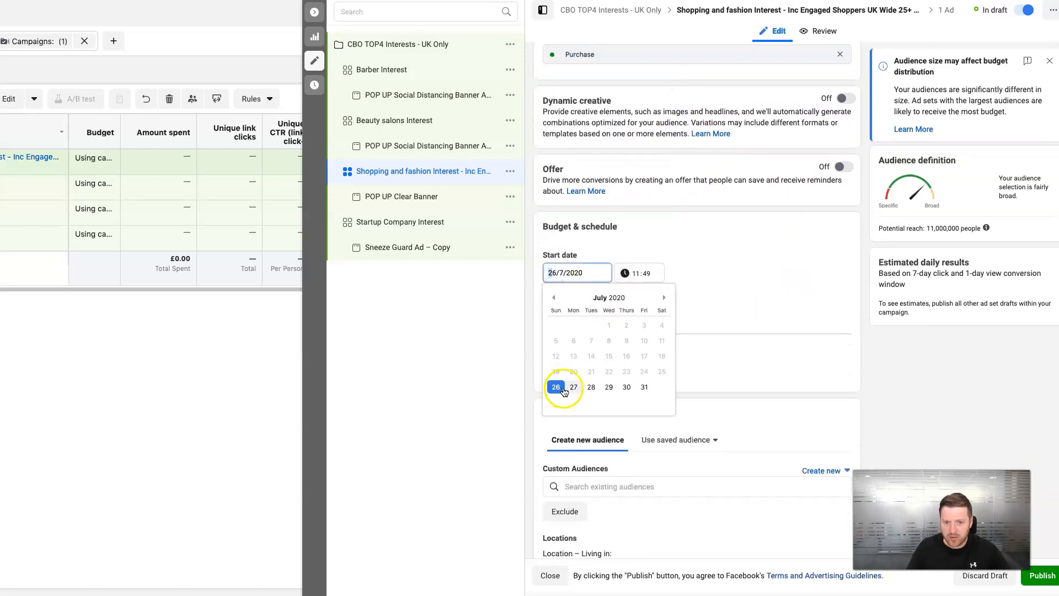
click(572, 386)
click(637, 274)
text(00)
click(647, 275)
text(00)
click(706, 278)
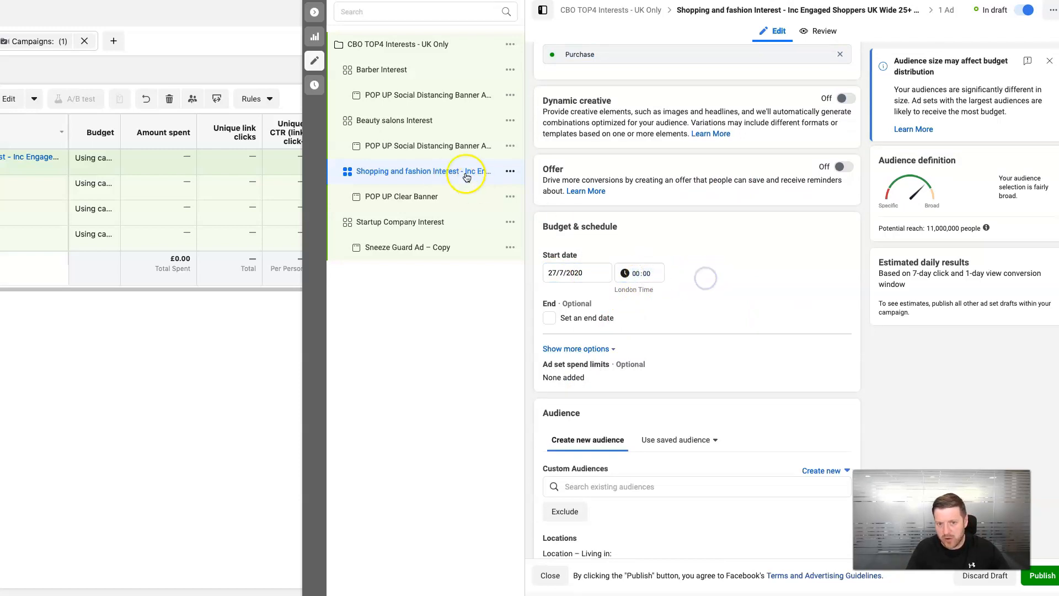
- Review the Shopping and fashion Interest ad set's schedule, audience, detailed targeting, languages, placements and conversion window
scroll(746, 254, down, 1)
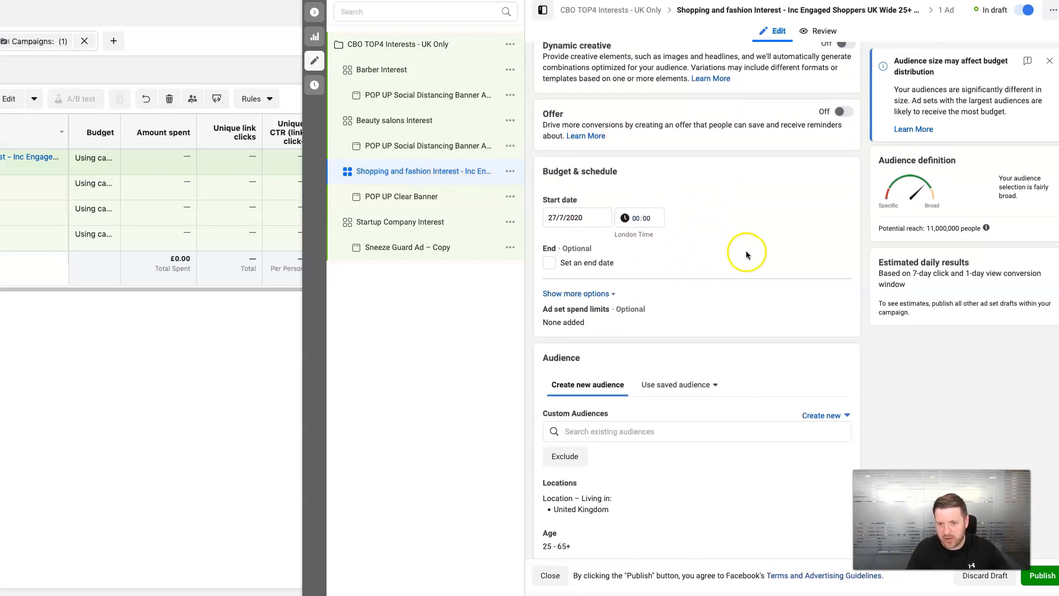
scroll(733, 254, down, 3)
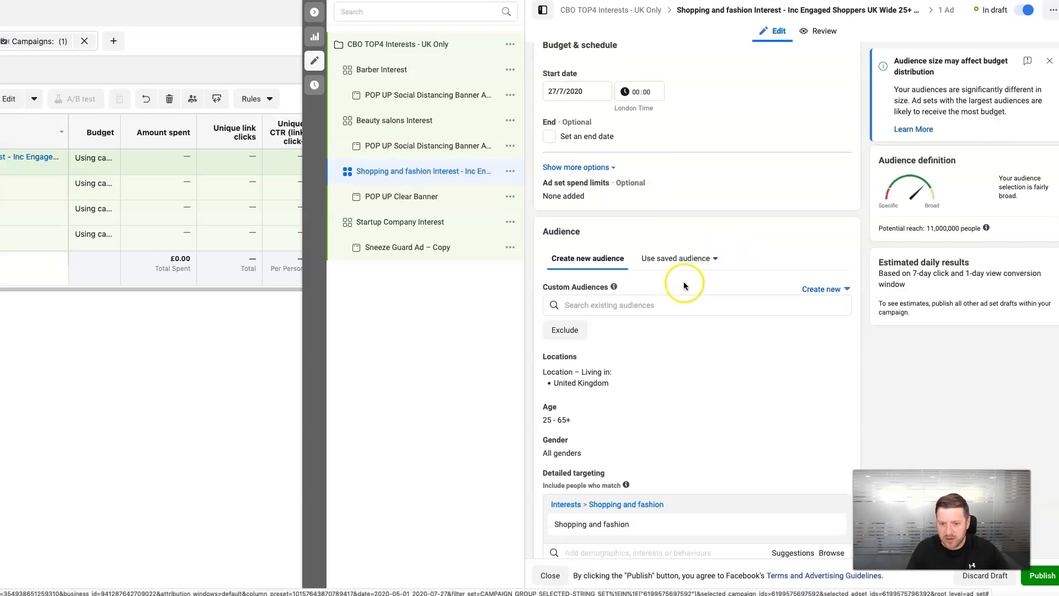
scroll(607, 371, down, 1)
scroll(562, 372, down, 1)
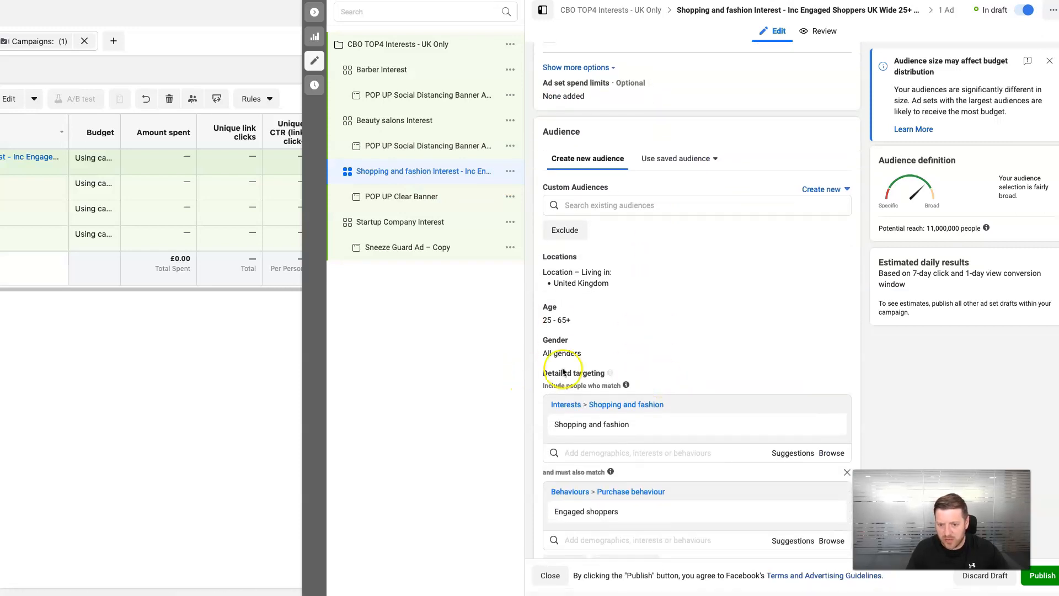
scroll(634, 375, down, 2)
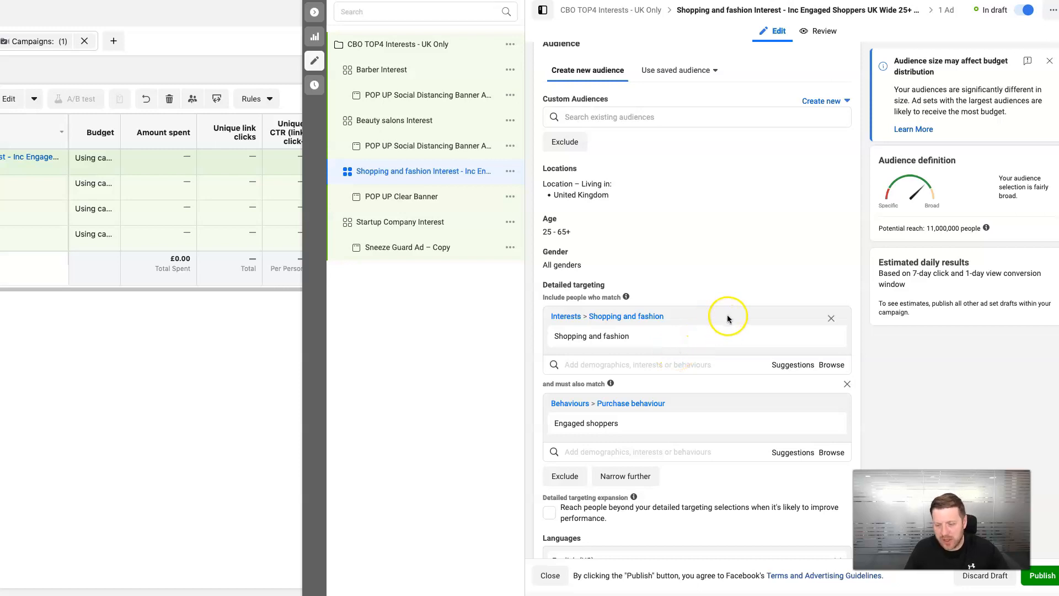
scroll(739, 316, down, 1)
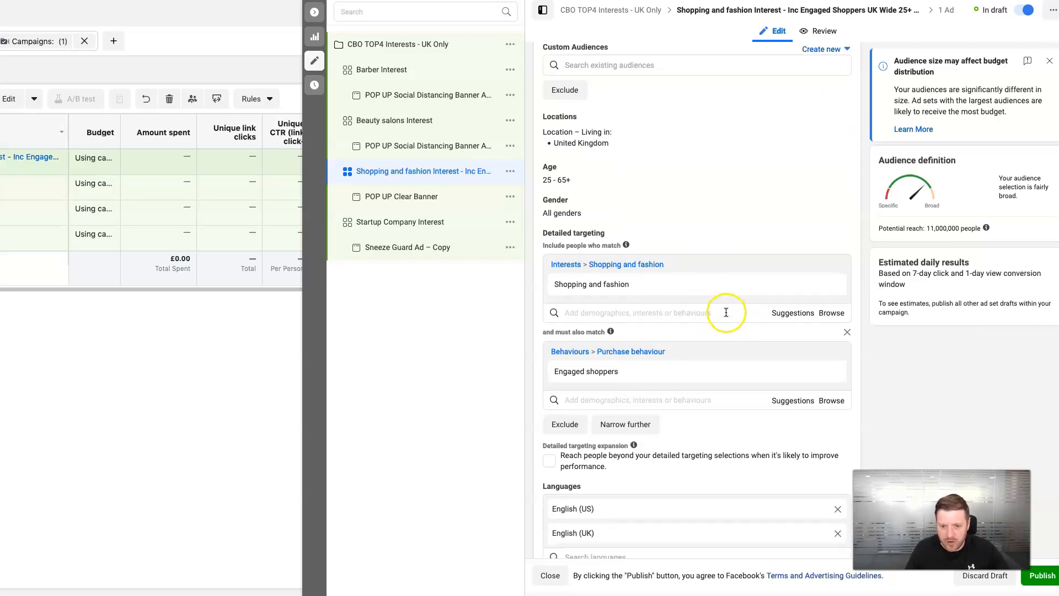
scroll(727, 311, down, 3)
scroll(681, 381, down, 4)
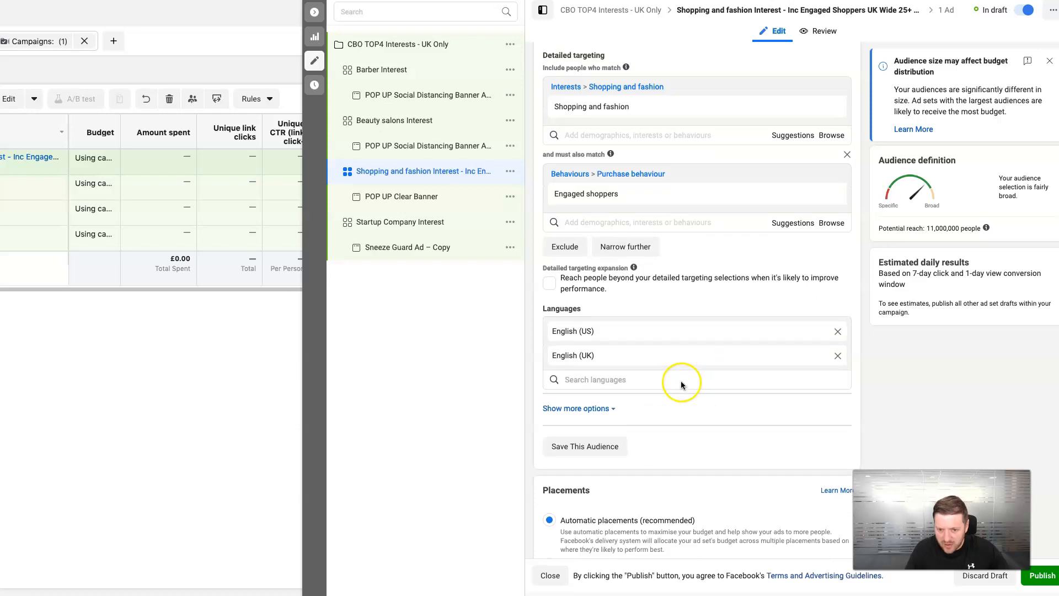
scroll(686, 382, down, 1)
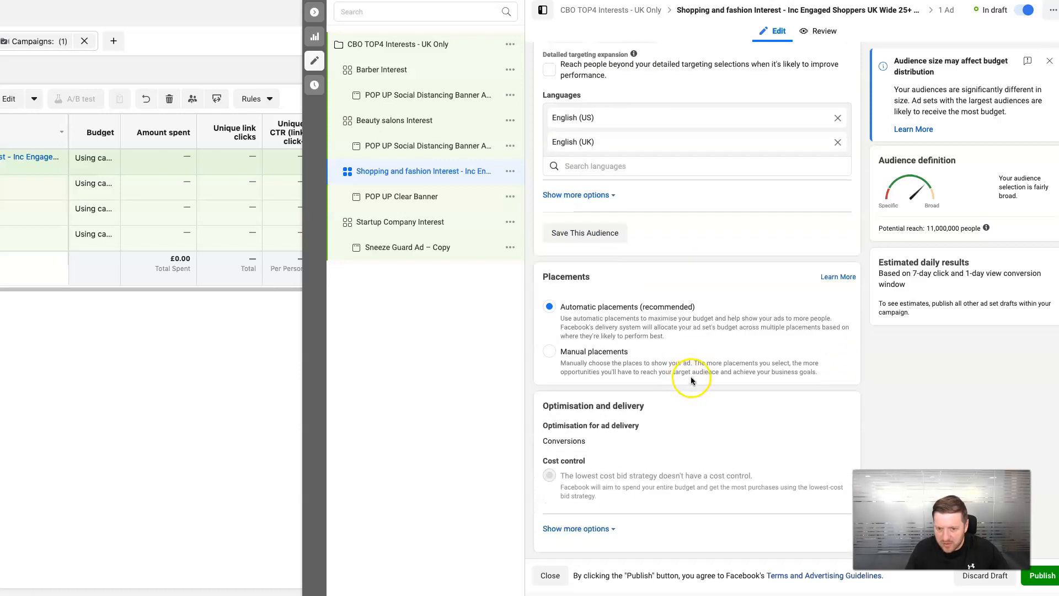
click(614, 529)
scroll(617, 529, down, 1)
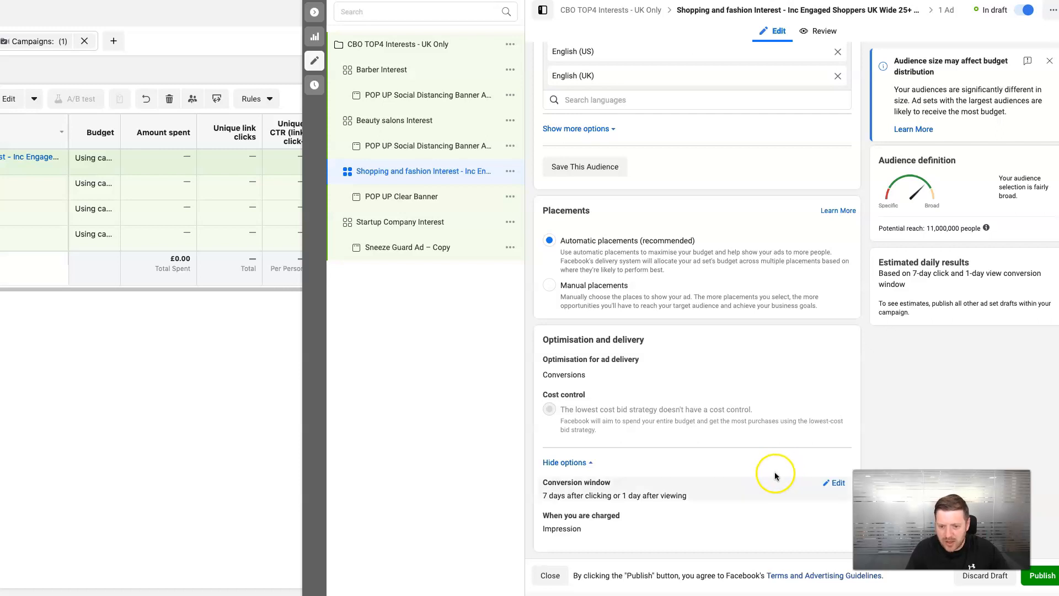
mouse_move(690, 359)
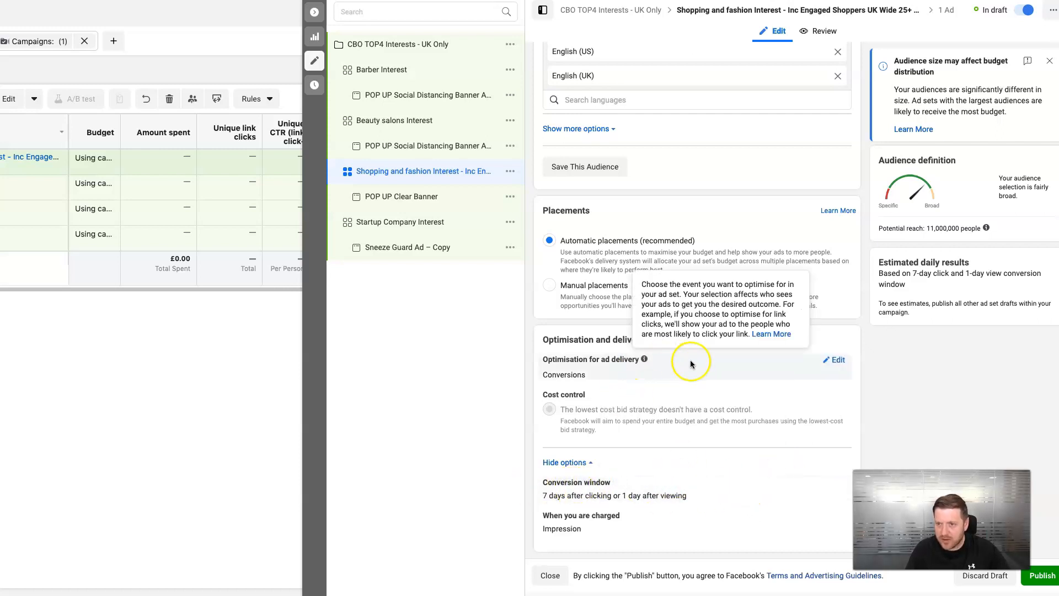
scroll(607, 226, up, 10)
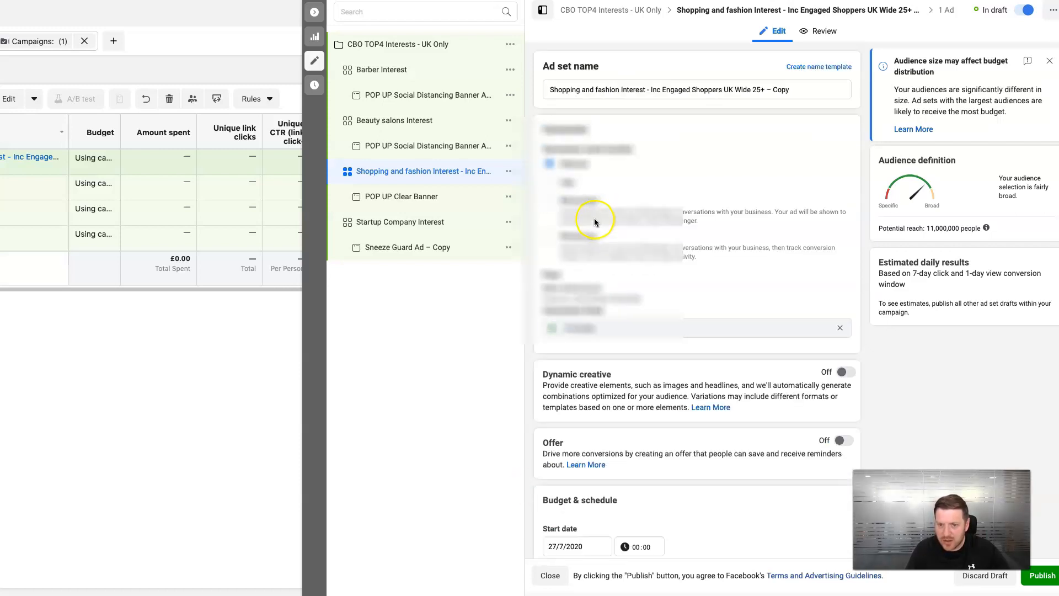
- Open the Startup Company Interest ad set and choose Purchase as its conversion event
click(395, 223)
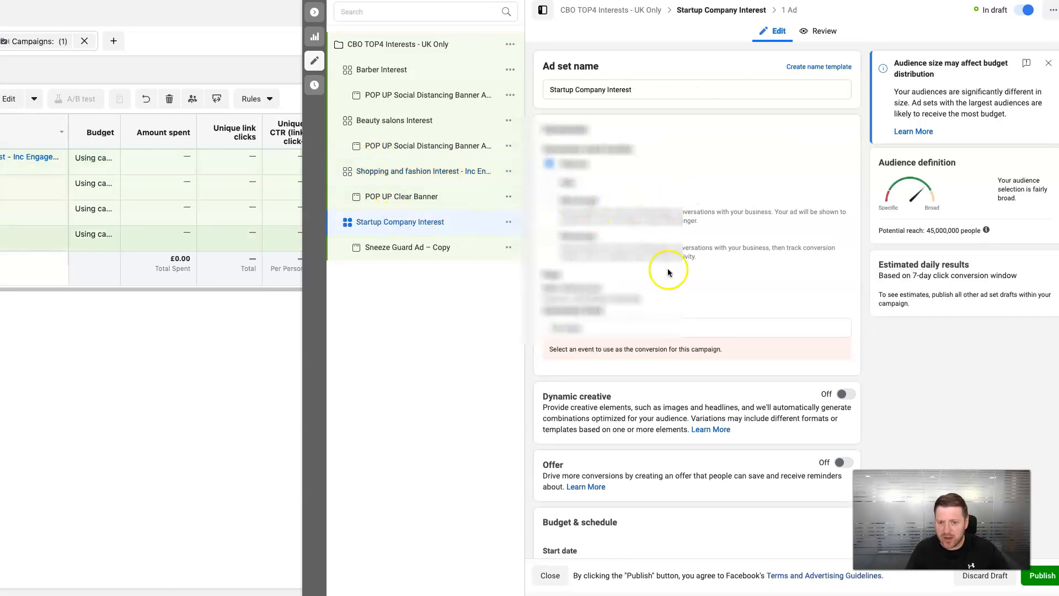
click(607, 328)
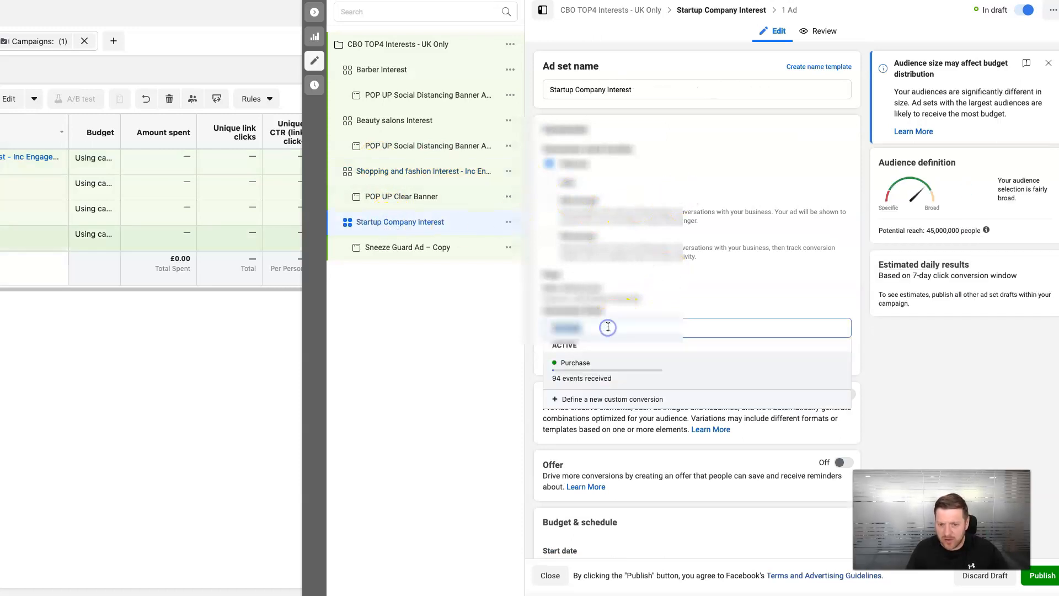
click(595, 365)
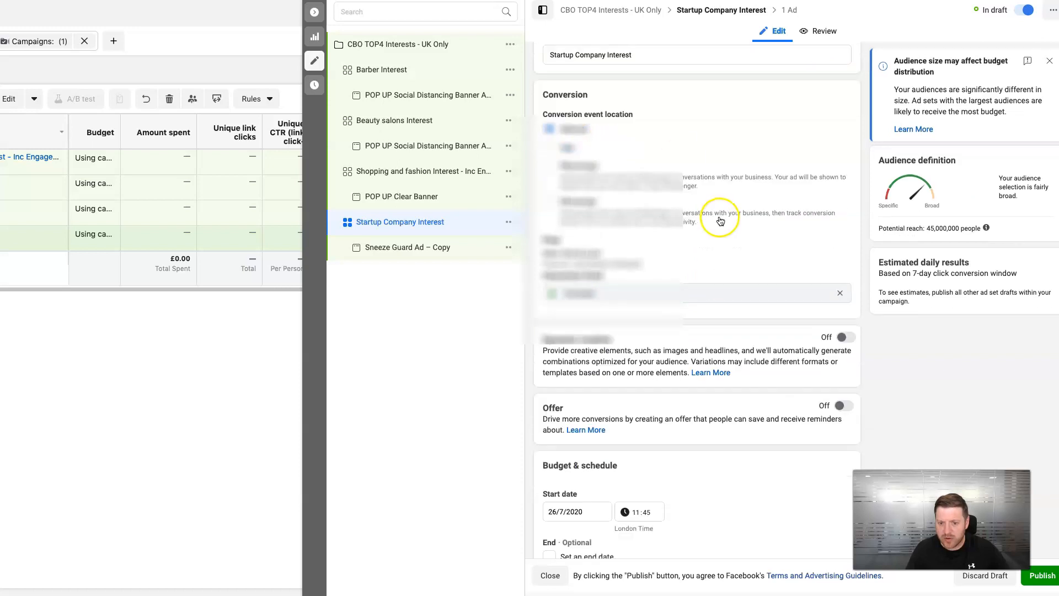
- Schedule the Startup Company Interest ad set to start on 27/7/2020 at 00:00
scroll(635, 242, down, 5)
click(552, 269)
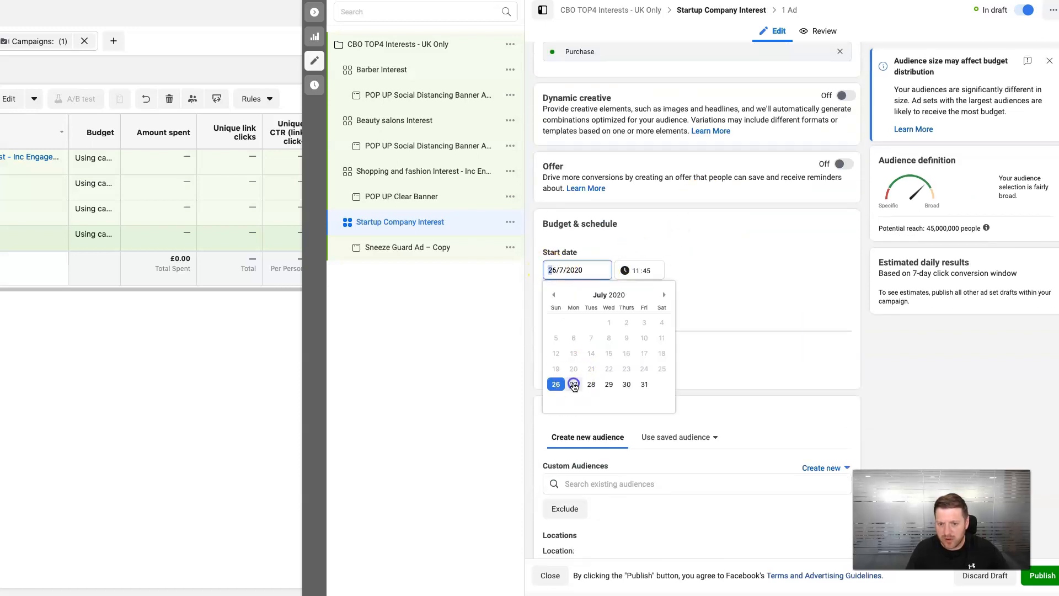
click(573, 384)
click(638, 270)
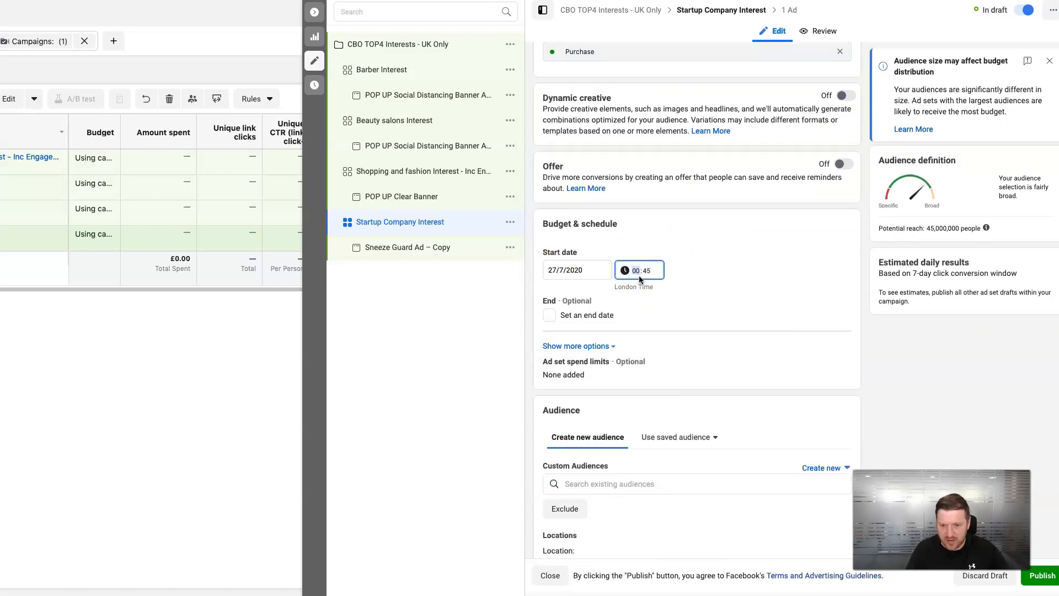
- Set the Startup Company Interest ad set's United Kingdom location targeting to people living in this location
scroll(750, 288, down, 4)
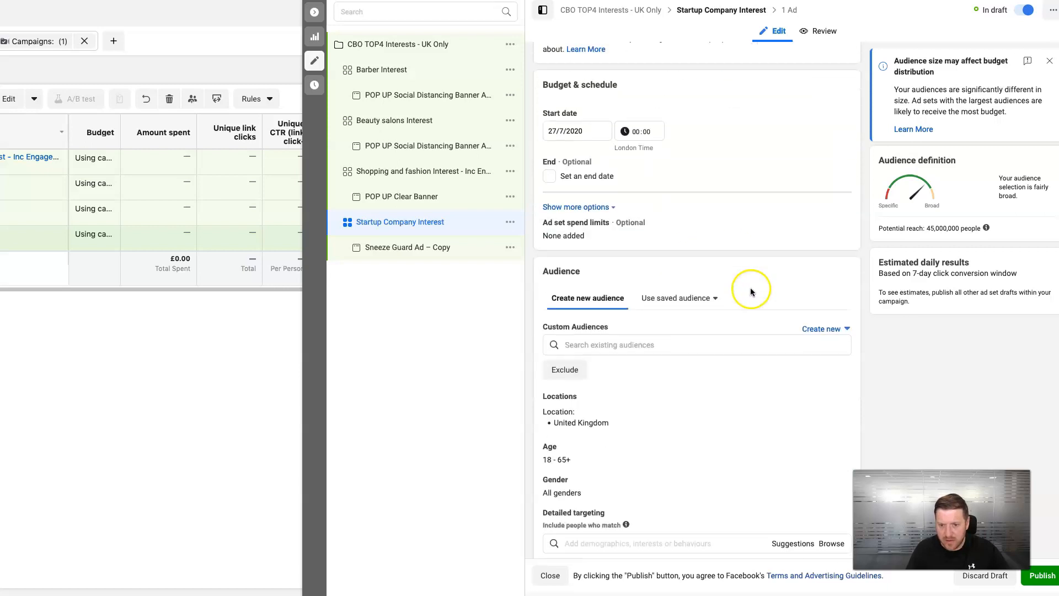
click(833, 310)
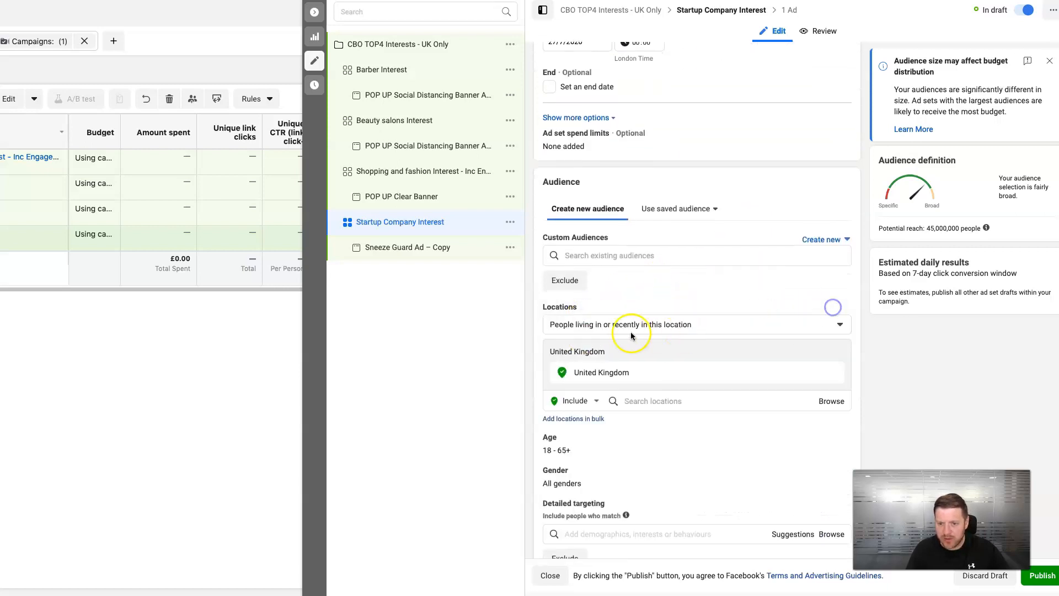
click(633, 325)
click(558, 382)
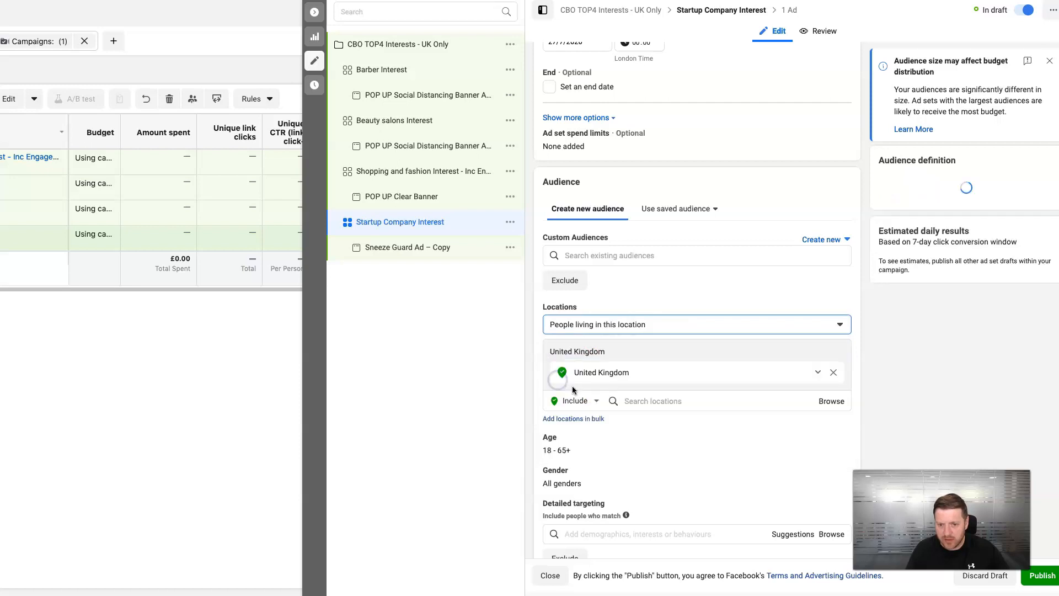
- In the Startup Company Interest ad set, search the detailed targeting for "startup company" and add the Startup company interest
scroll(715, 323, down, 1)
scroll(714, 323, down, 2)
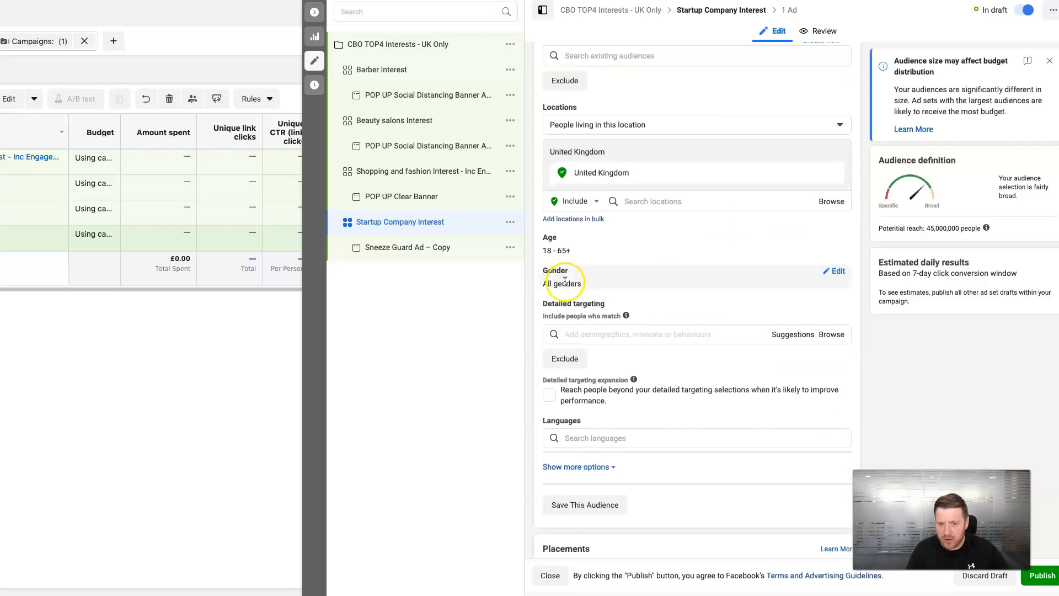
click(638, 335)
text(startup company)
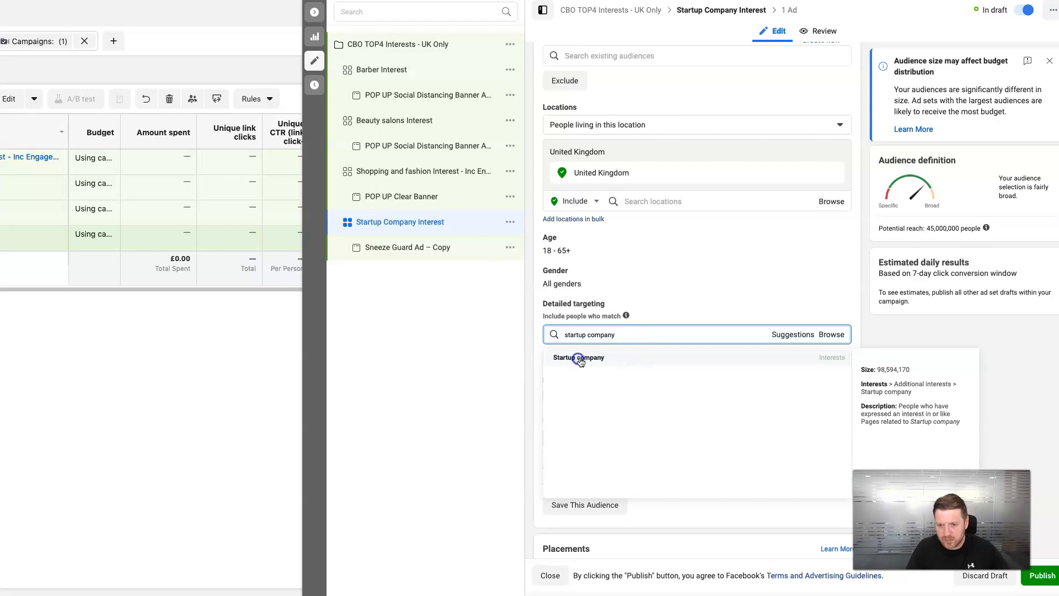
click(579, 357)
click(794, 285)
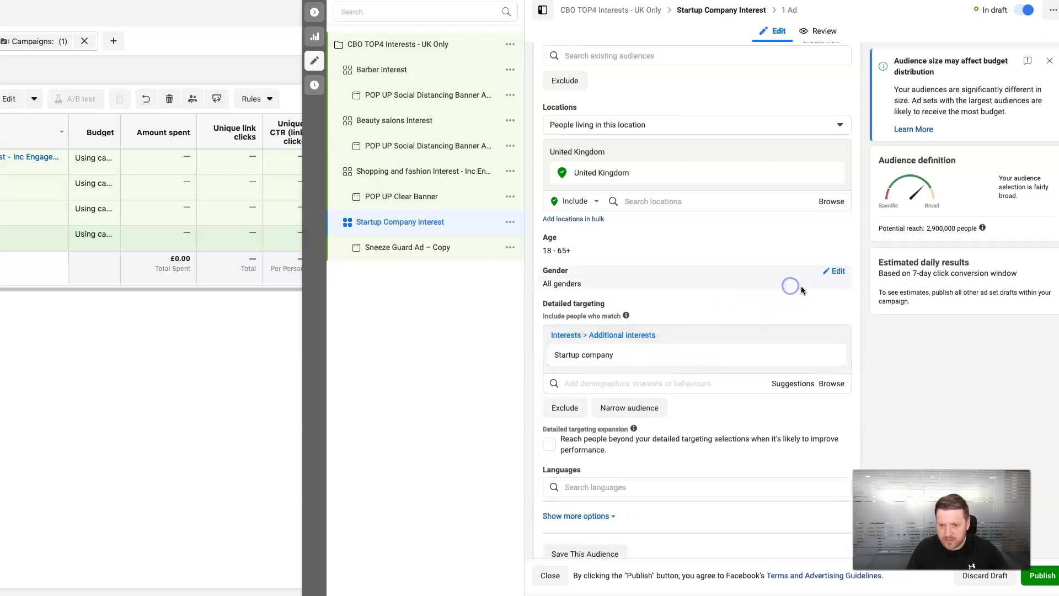
- Search the Startup Company Interest ad set's languages for English and add English (UK)
scroll(726, 340, down, 2)
click(609, 379)
text(engli)
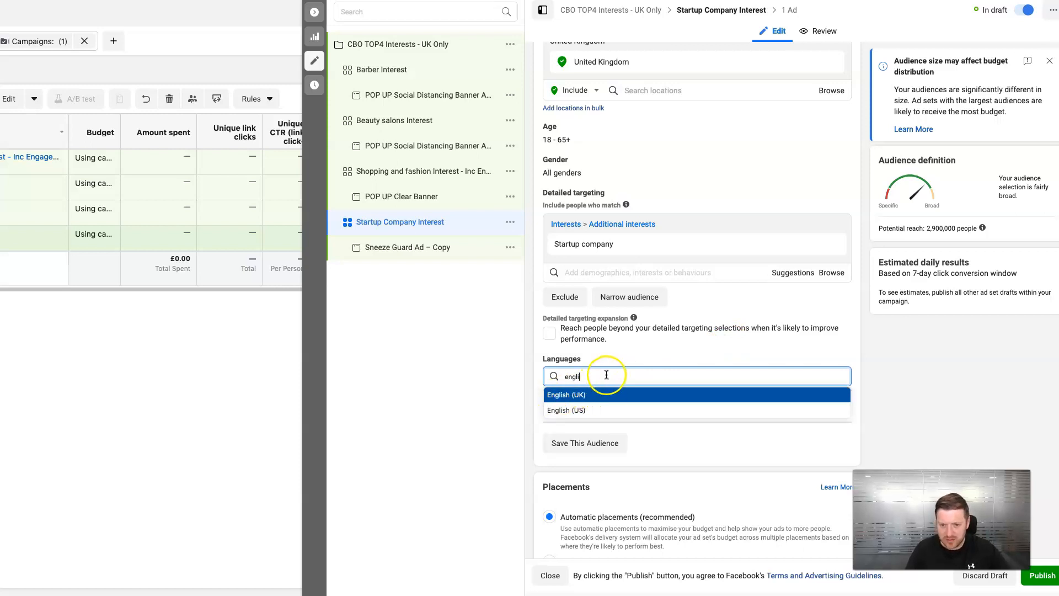
key(BackSpace)
text(engligh)
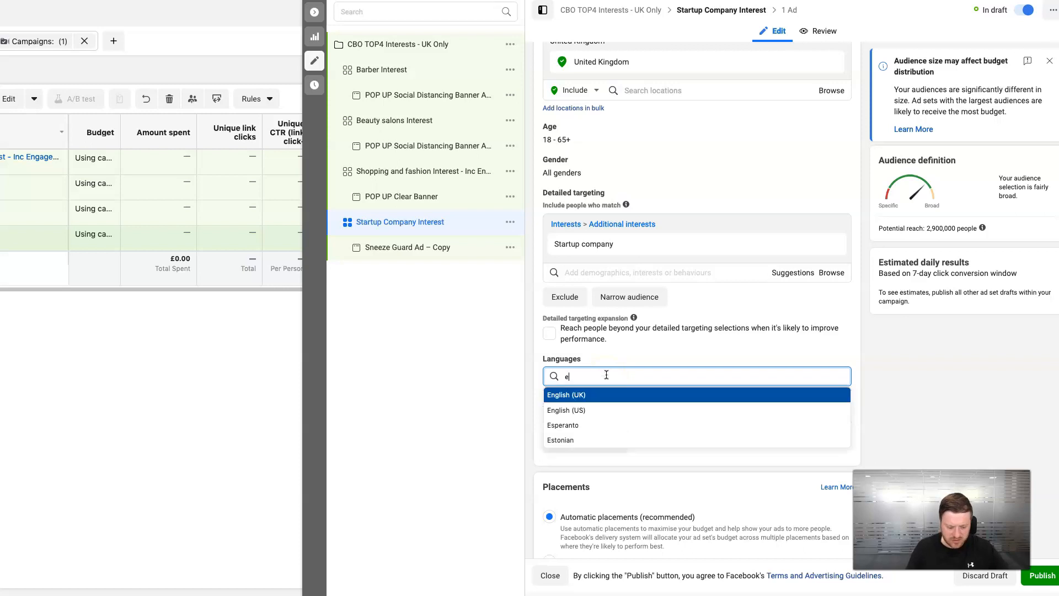
key(BackSpace)
key(BackSpace)
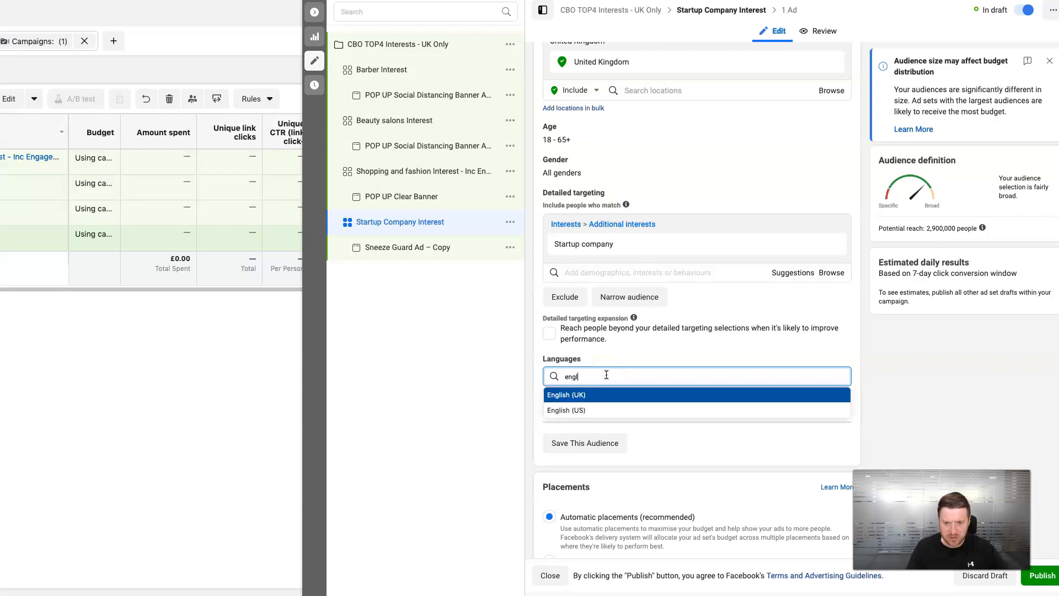
text(ish)
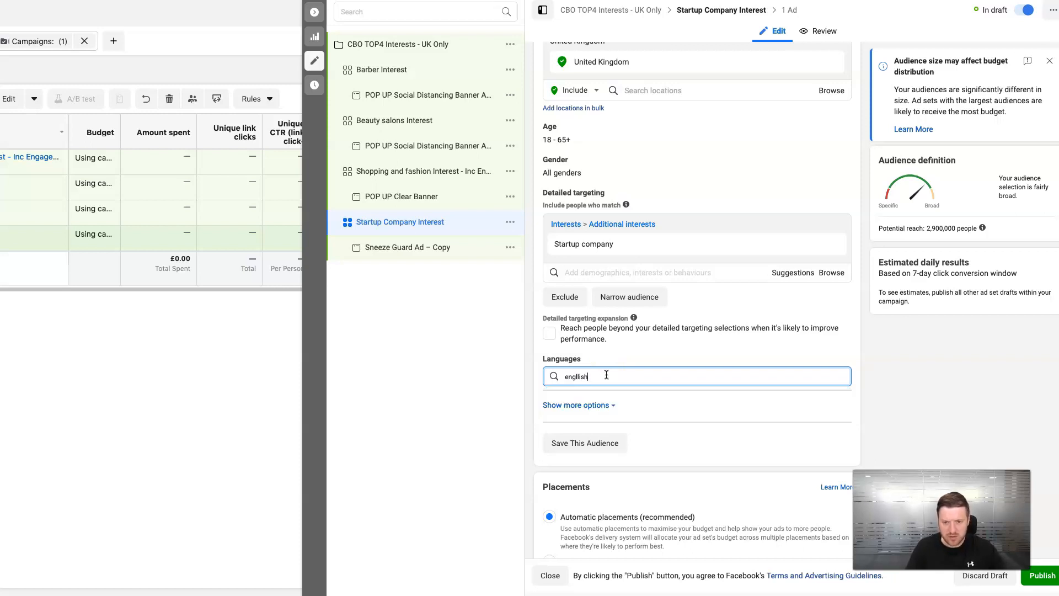
key(BackSpace)
key(BackSpace)
key(BackSpace)
key(BackSpace)
key(BackSpace)
key(BackSpace)
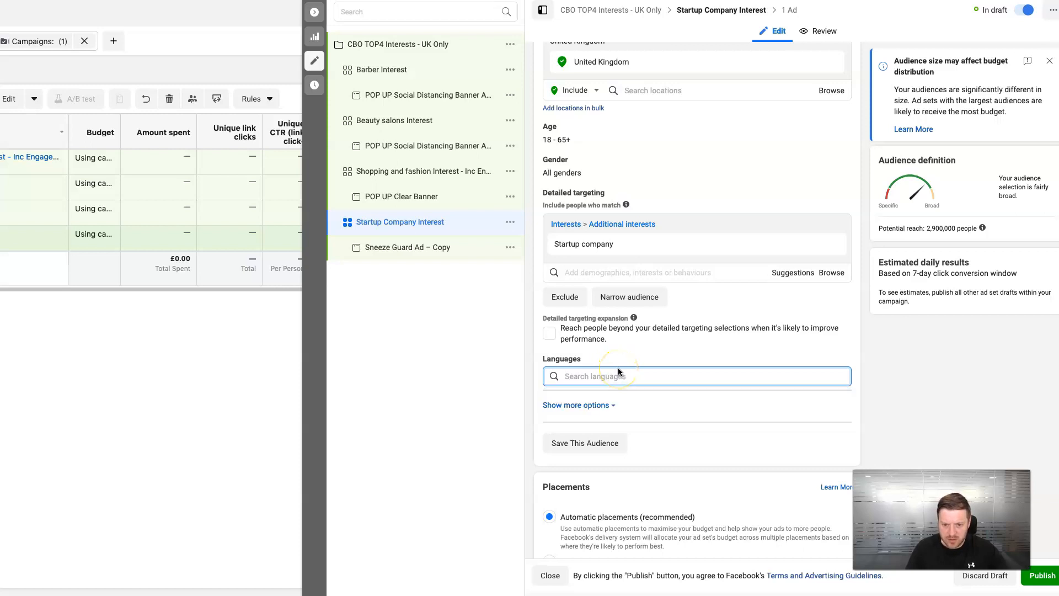
text(eng)
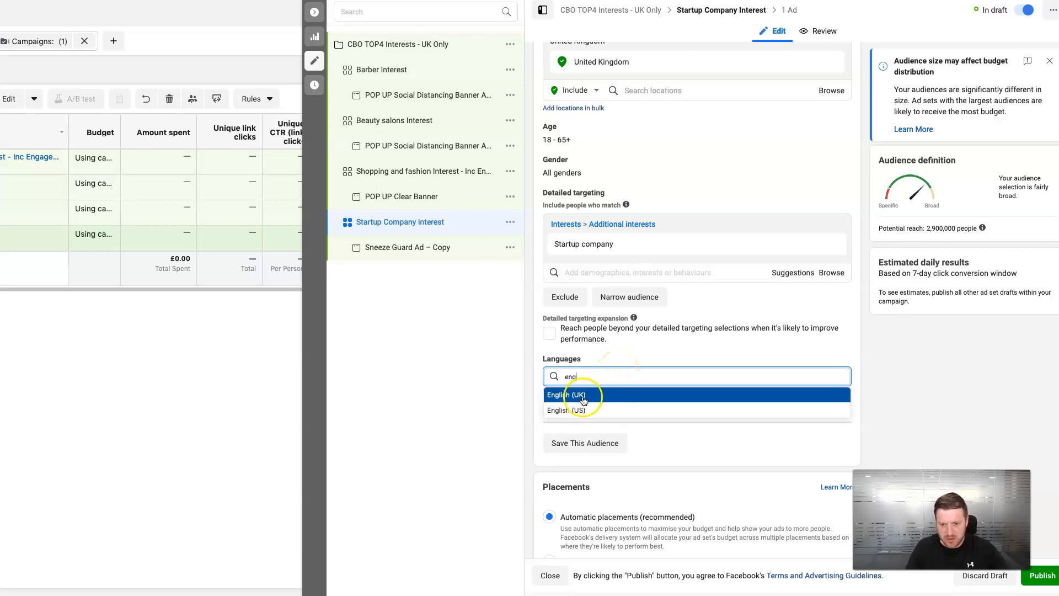
click(596, 394)
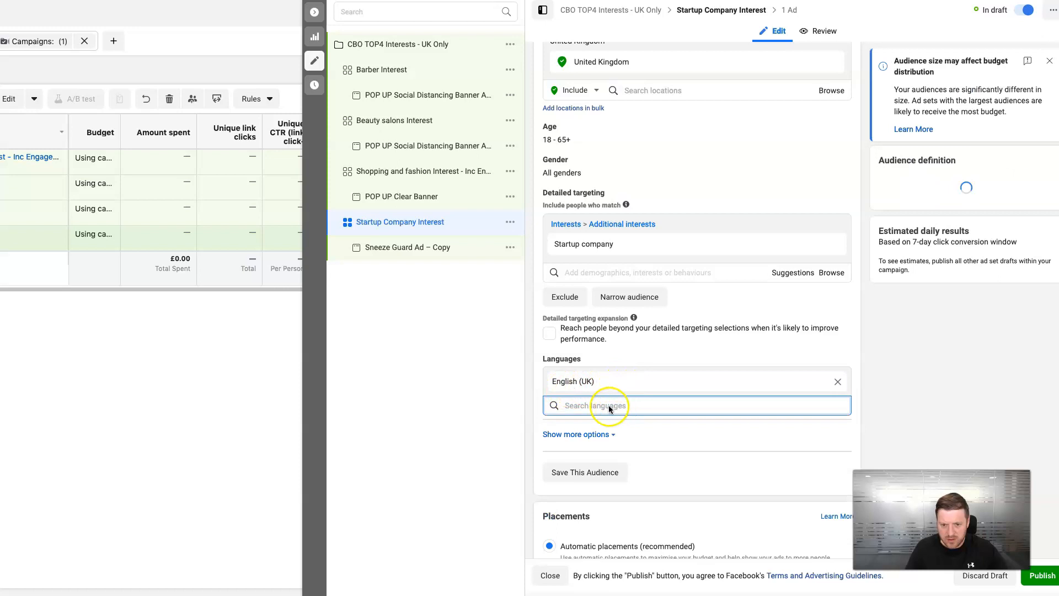
- Add English (All) to the Startup Company Interest ad set's languages and remove English (UK)
text(engli)
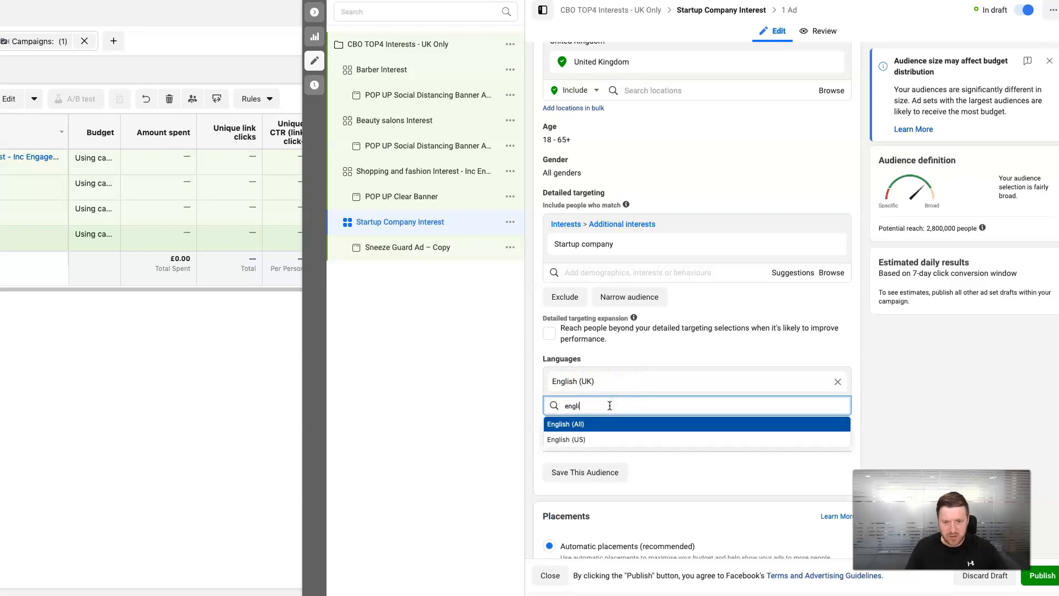
click(588, 423)
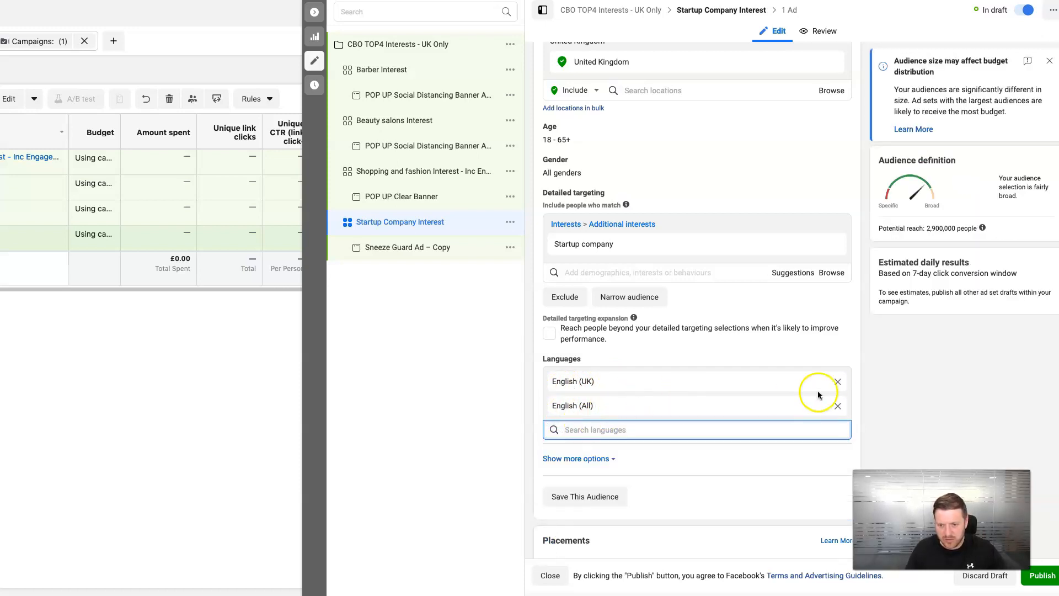
click(838, 382)
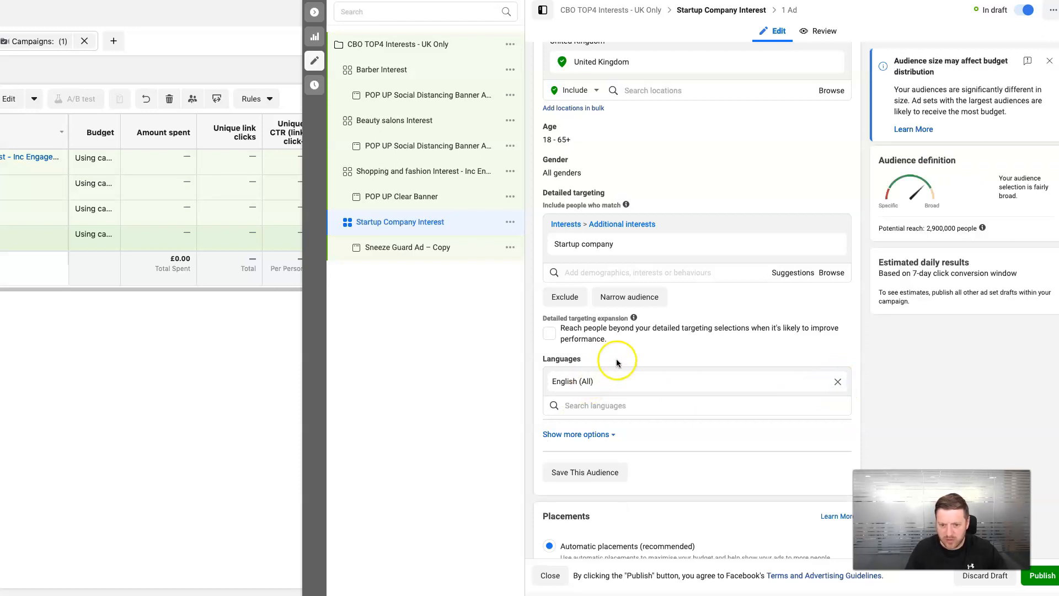
- Set the Startup Company Interest ad set's conversion window to 7 days after clicking or 1 day after viewing
scroll(618, 360, down, 3)
scroll(661, 377, down, 3)
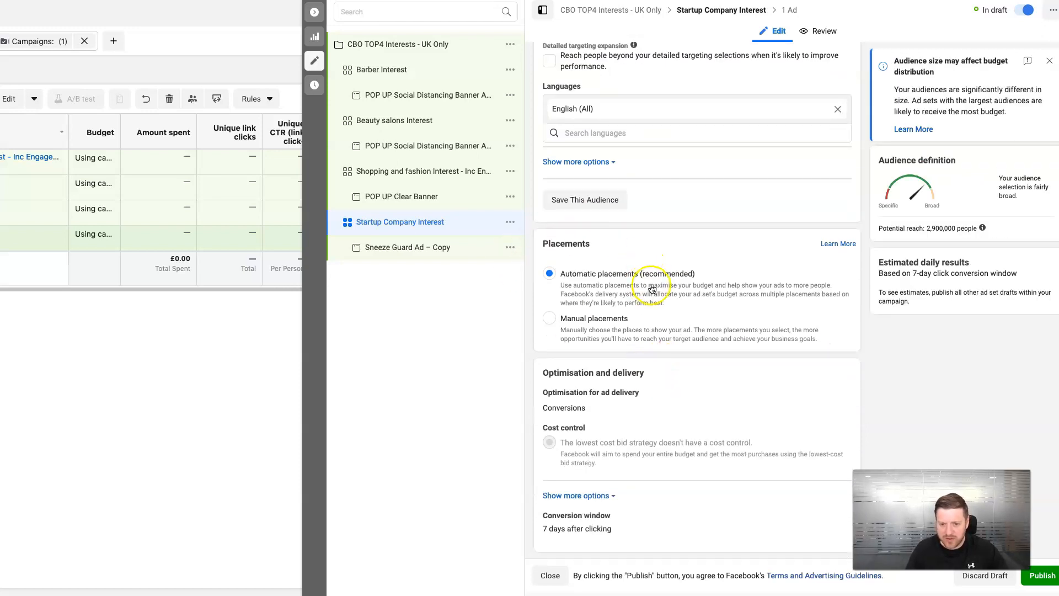
click(836, 515)
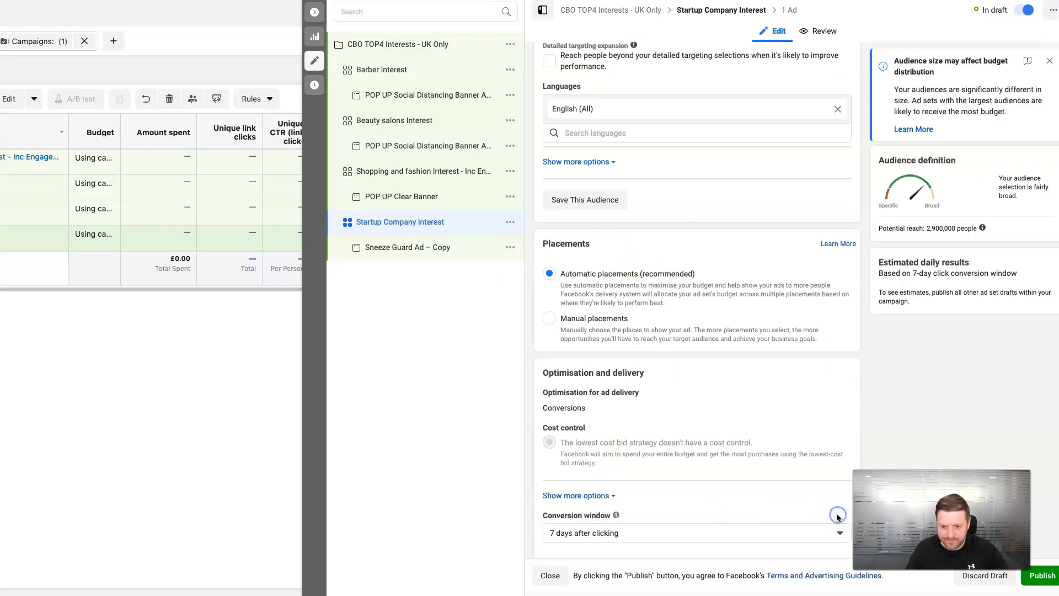
click(834, 522)
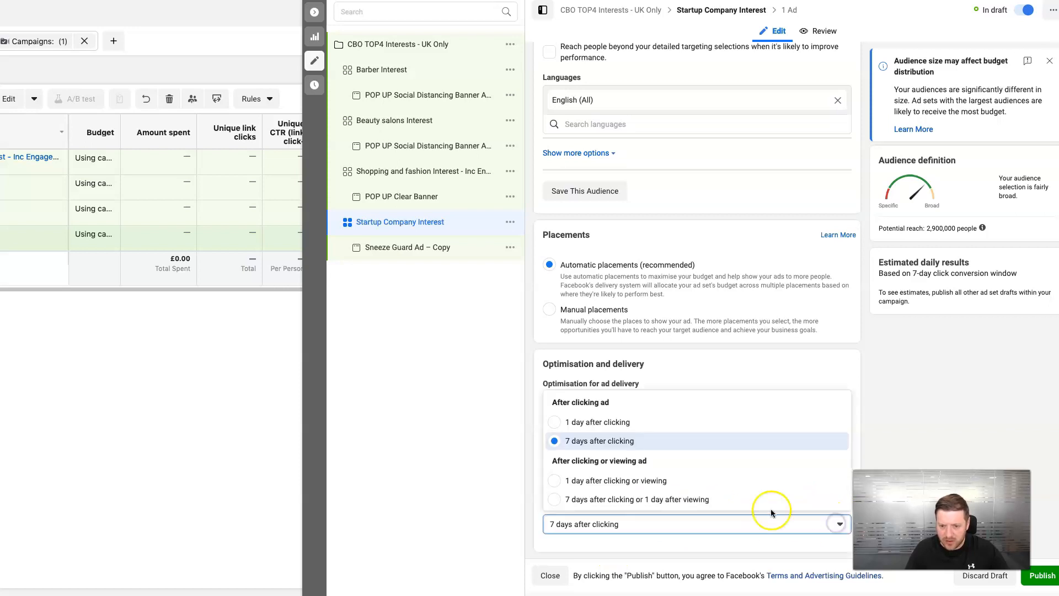
click(556, 500)
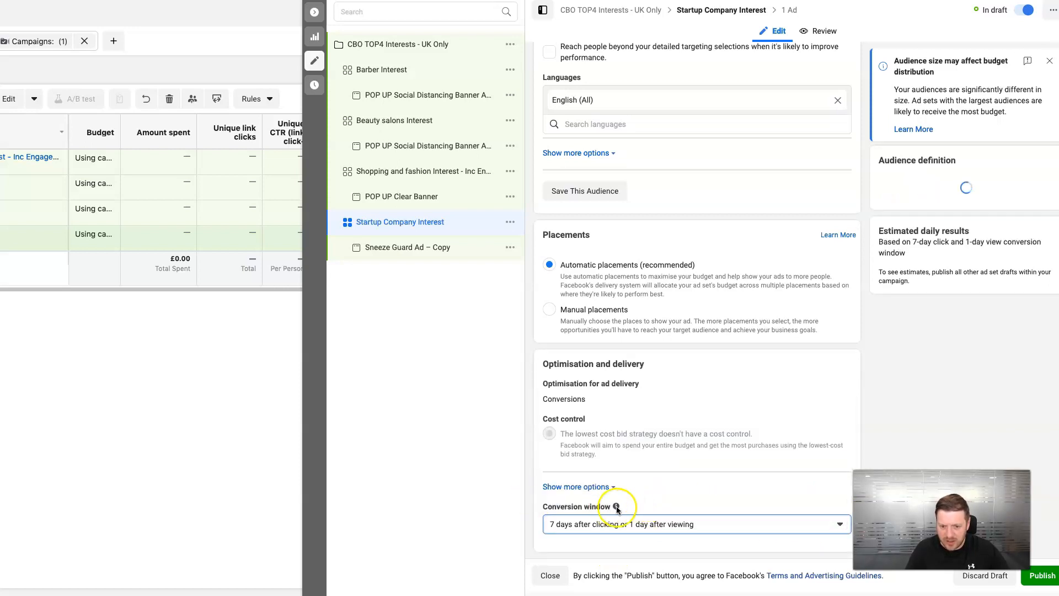
- Publish the CBO TOP4 Interests - UK Only campaign from its campaign-level settings
scroll(624, 470, up, 20)
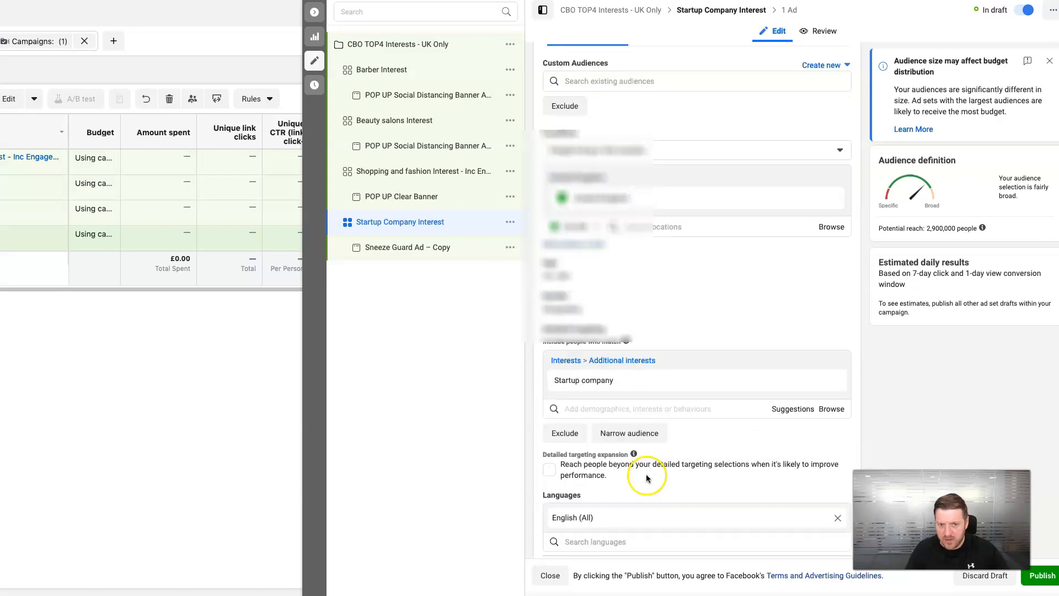
click(386, 44)
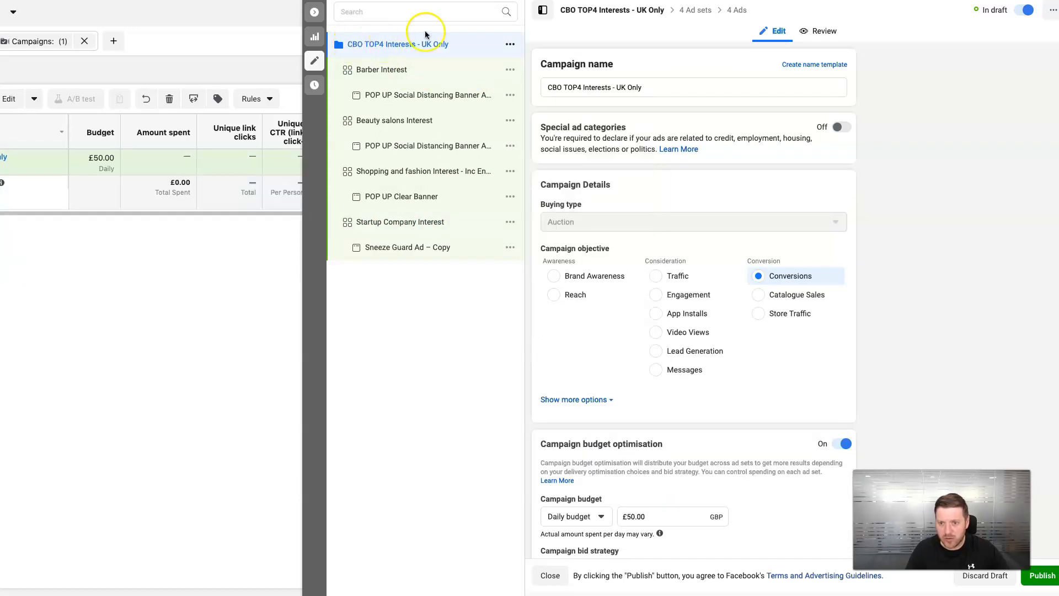
scroll(626, 144, down, 1)
scroll(645, 325, up, 1)
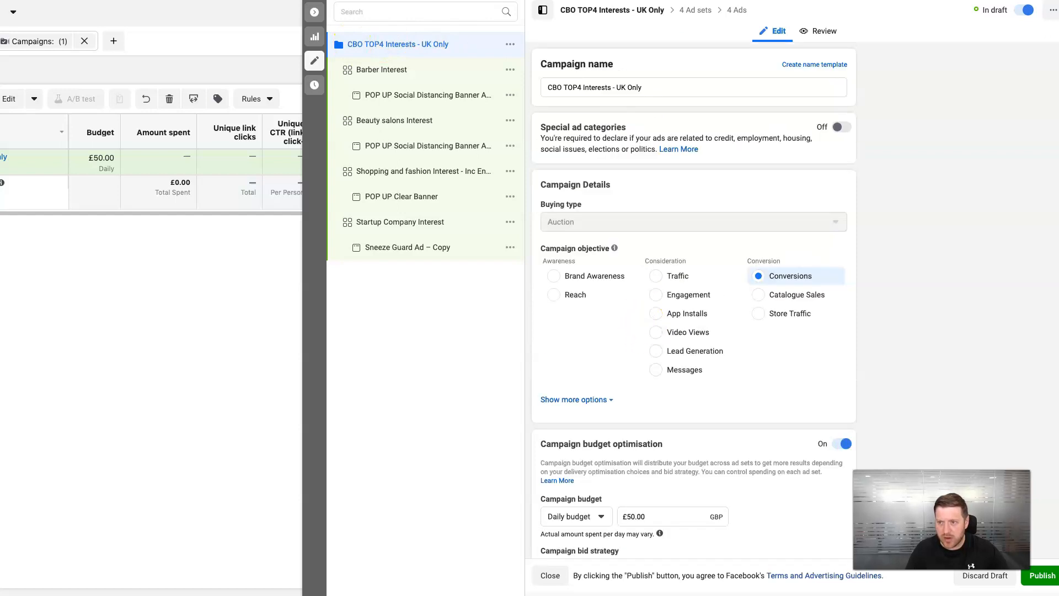
click(1042, 580)
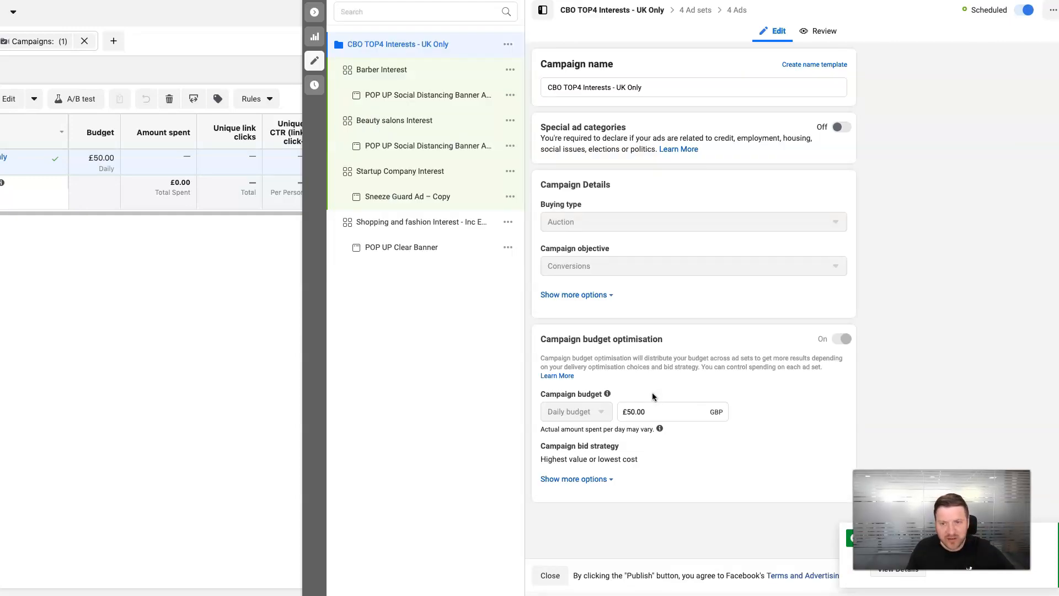
- Publish the draft Barber Interest ad set and the draft Beauty salons Interest ad set, each with its ad
click(383, 72)
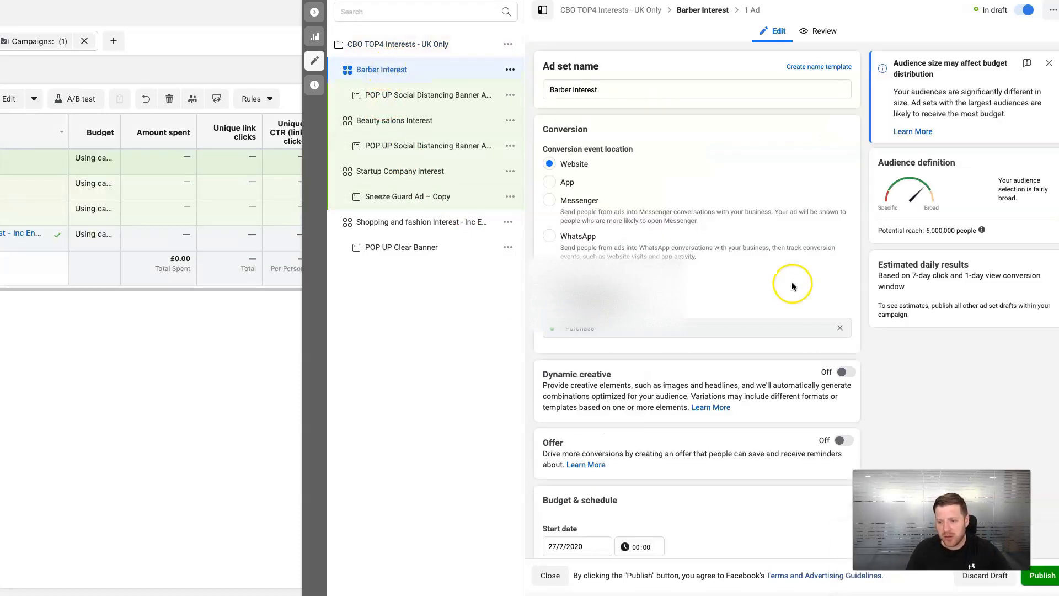
click(1043, 577)
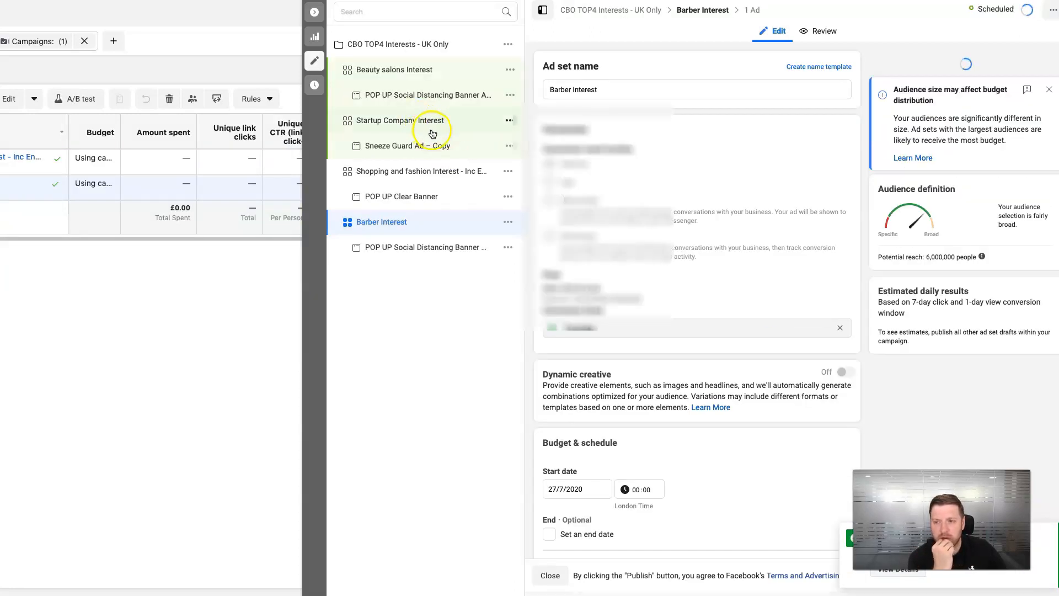
click(432, 148)
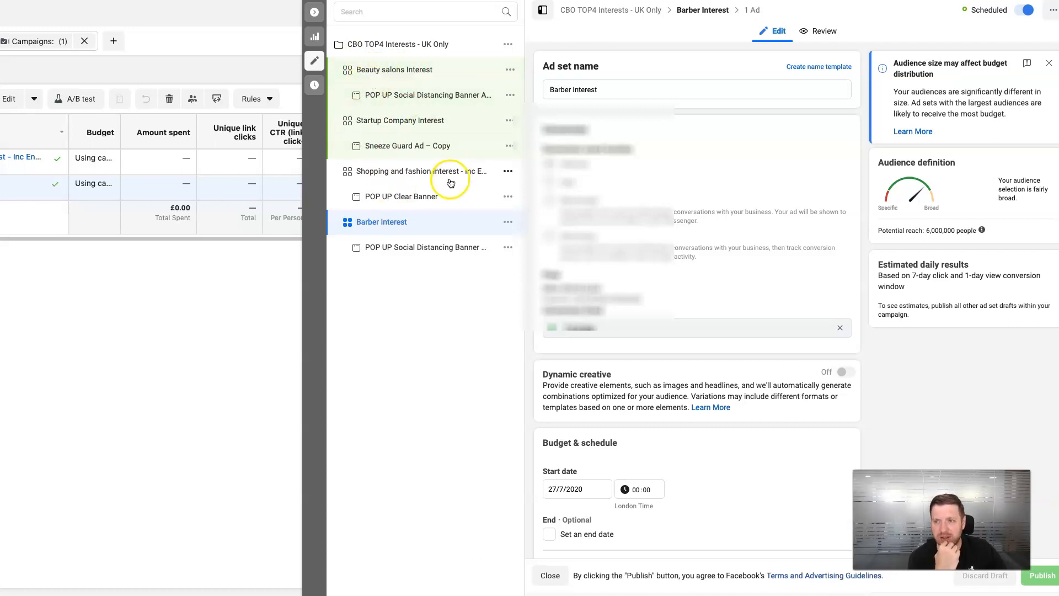
click(374, 71)
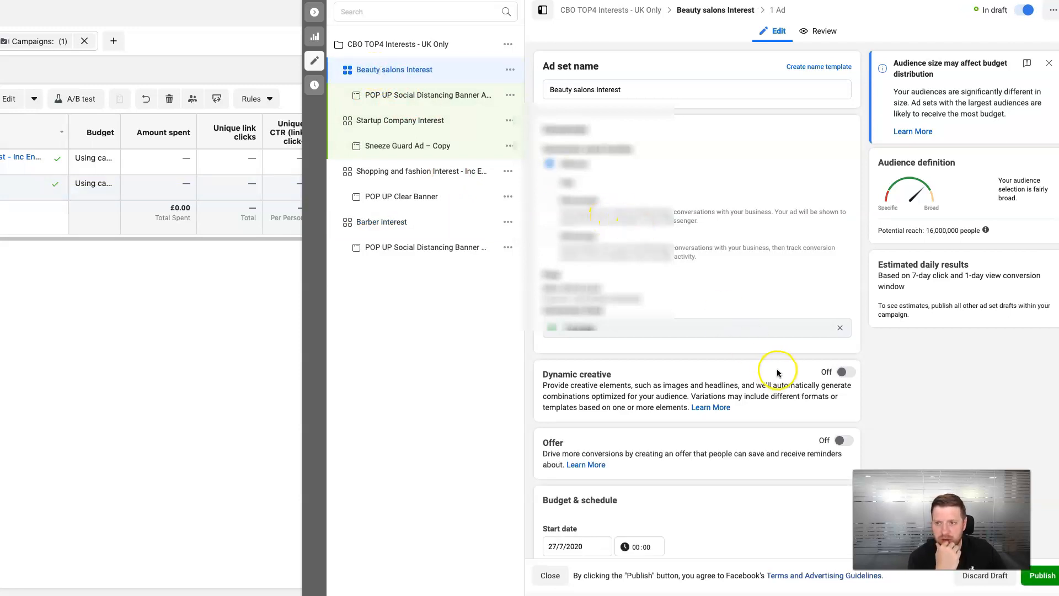
click(1040, 579)
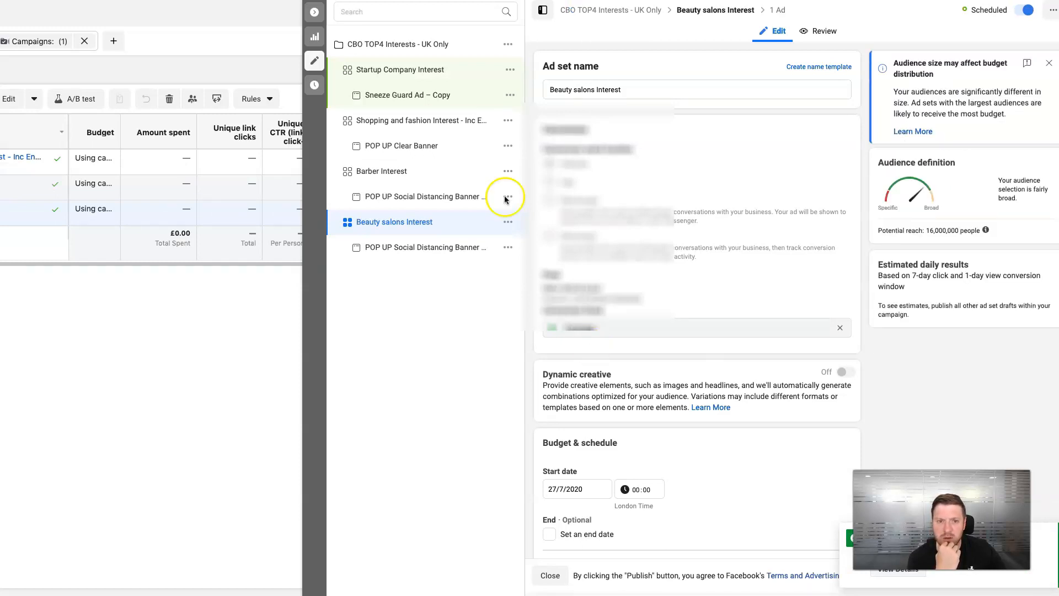
- Publish the remaining draft ad set, Startup Company Interest, with its ad and dismiss the publishing notifications
click(375, 70)
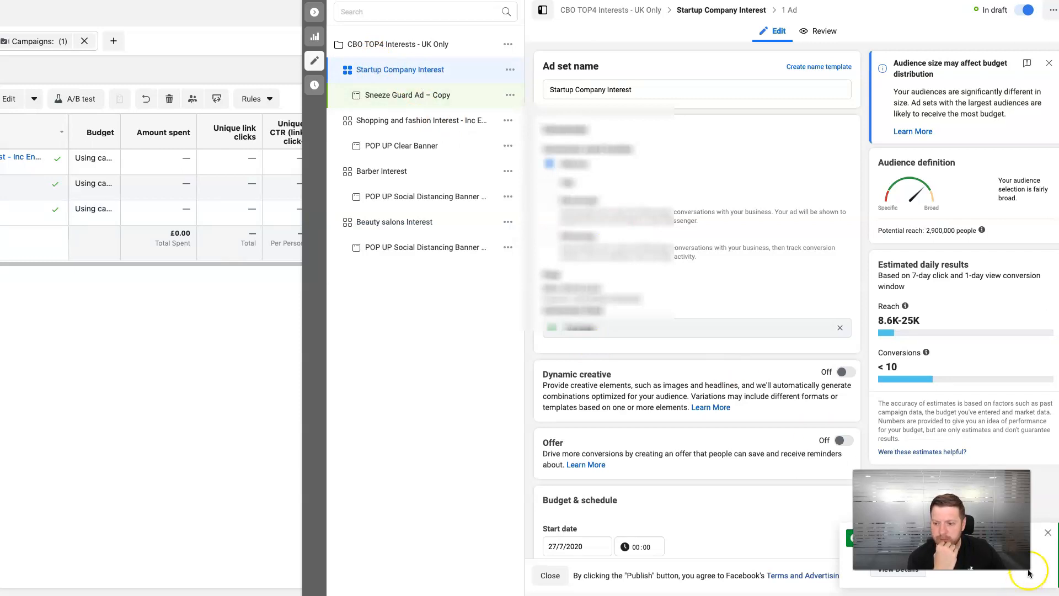
click(1048, 533)
click(1038, 579)
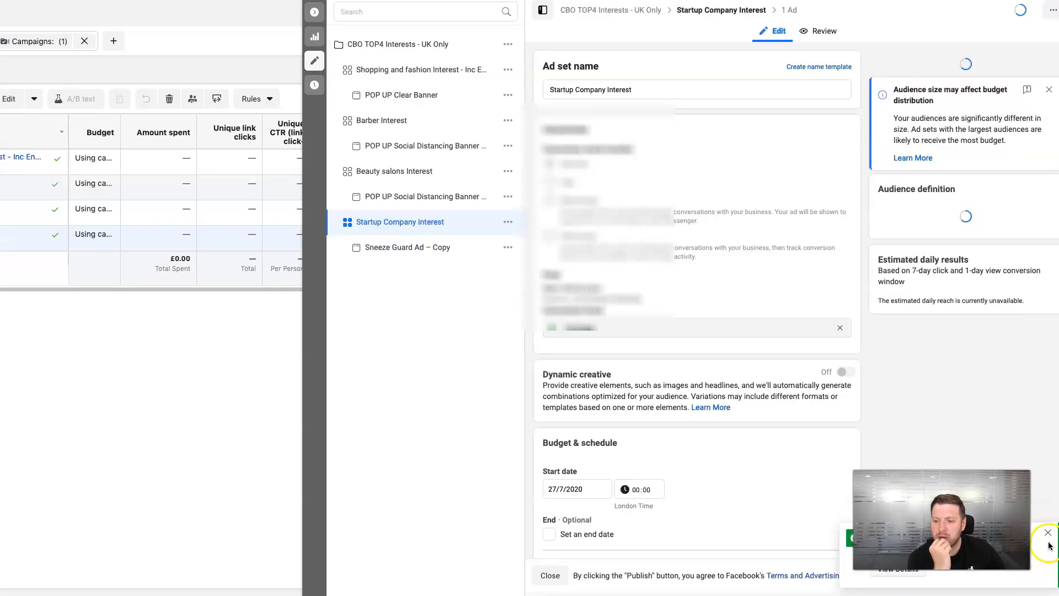
click(1048, 533)
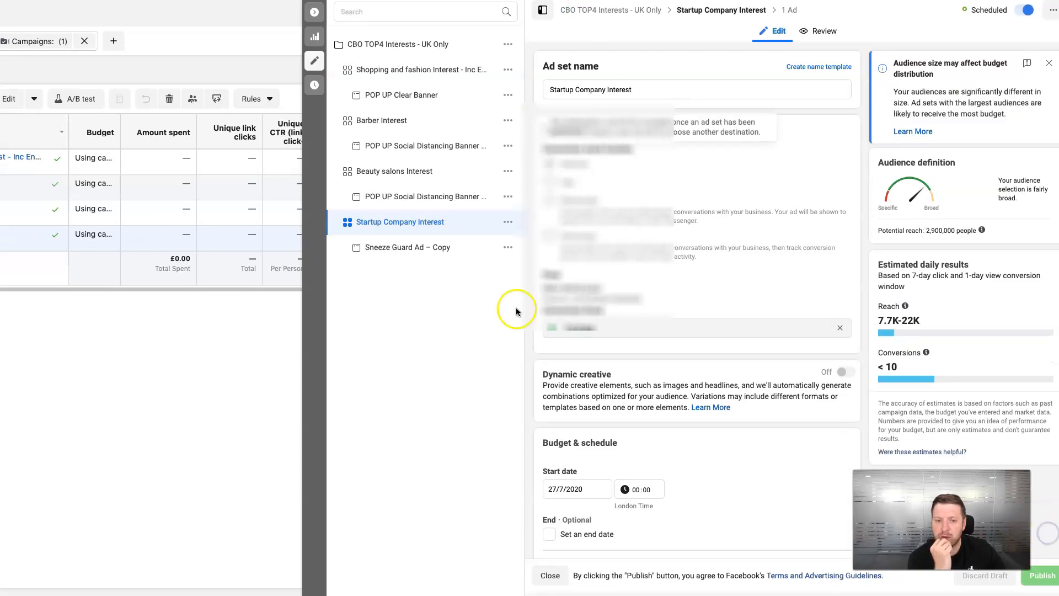
- Review the delivery status of the published ads, the ad sets and the CBO TOP4 Interests - UK Only campaign
click(396, 248)
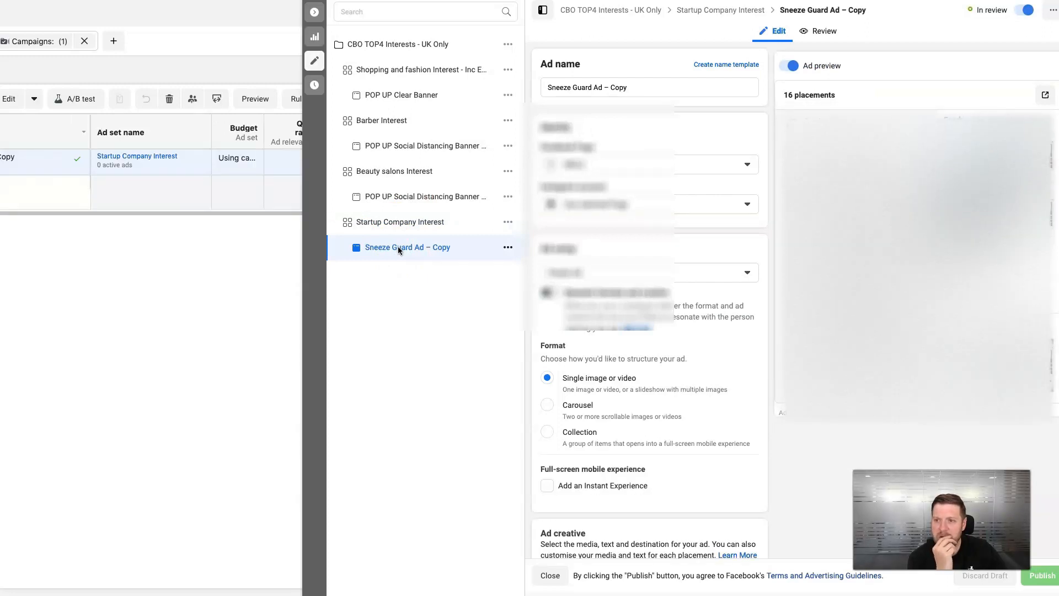
click(396, 231)
click(395, 224)
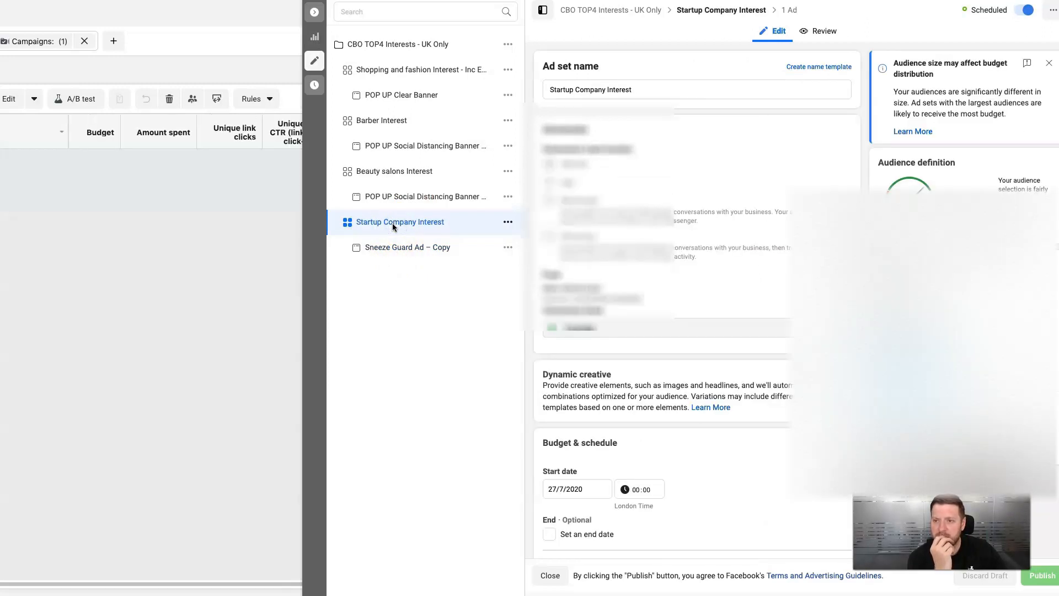
click(394, 197)
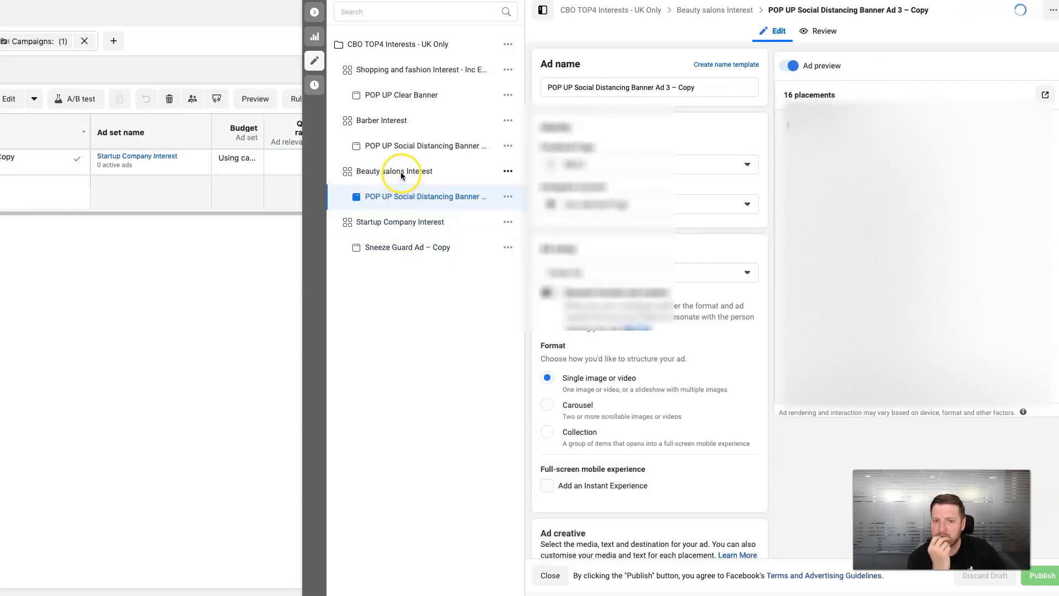
click(404, 173)
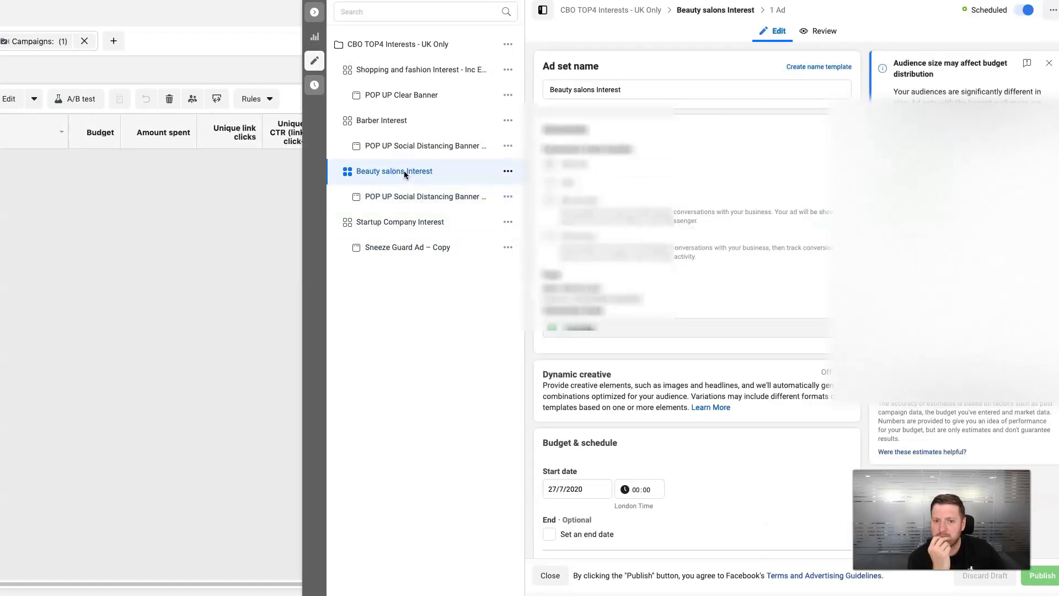
click(387, 122)
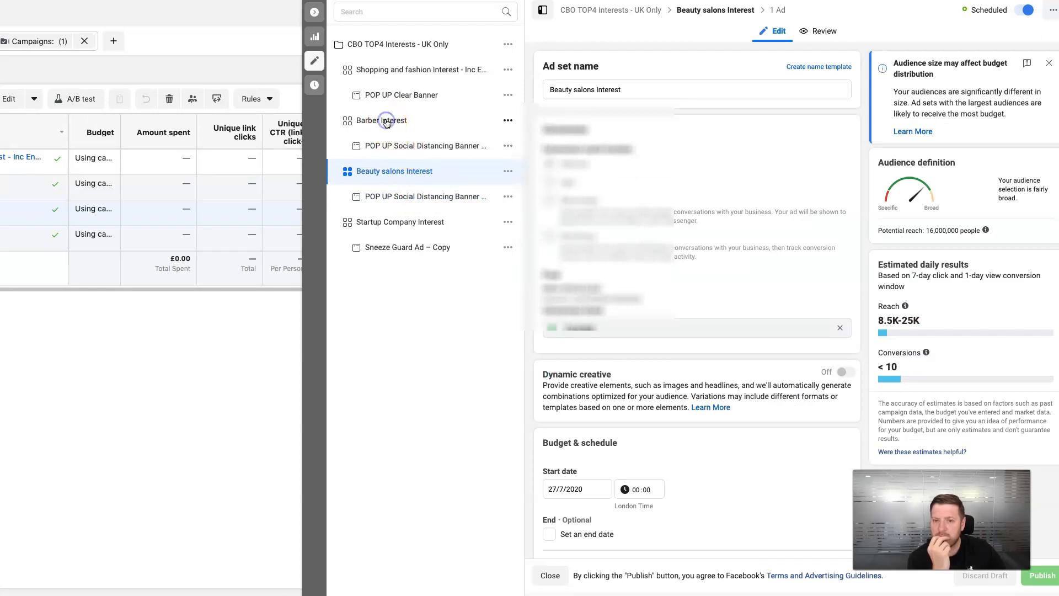
click(391, 71)
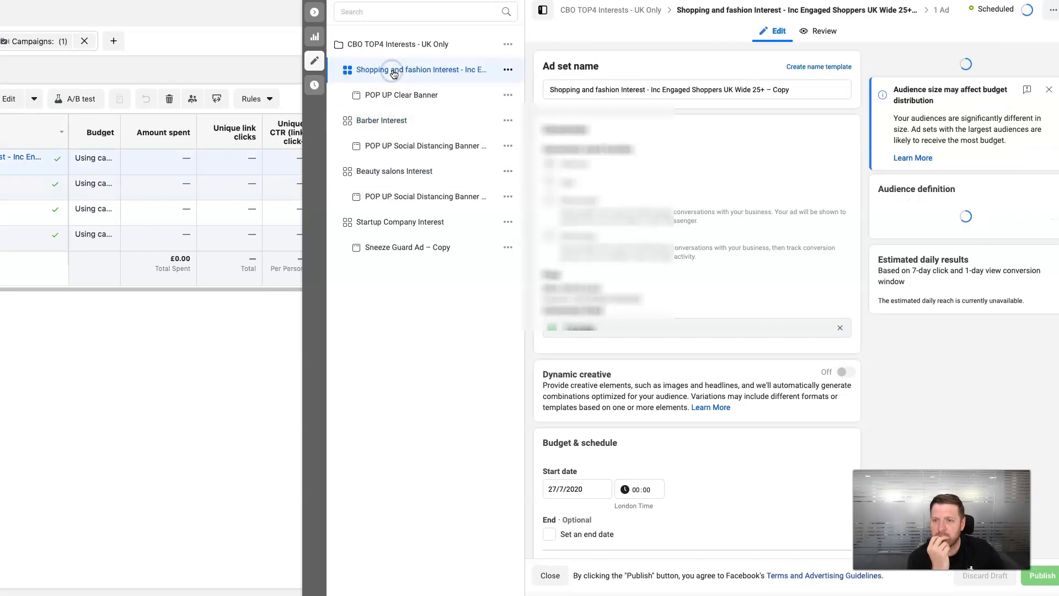
click(398, 45)
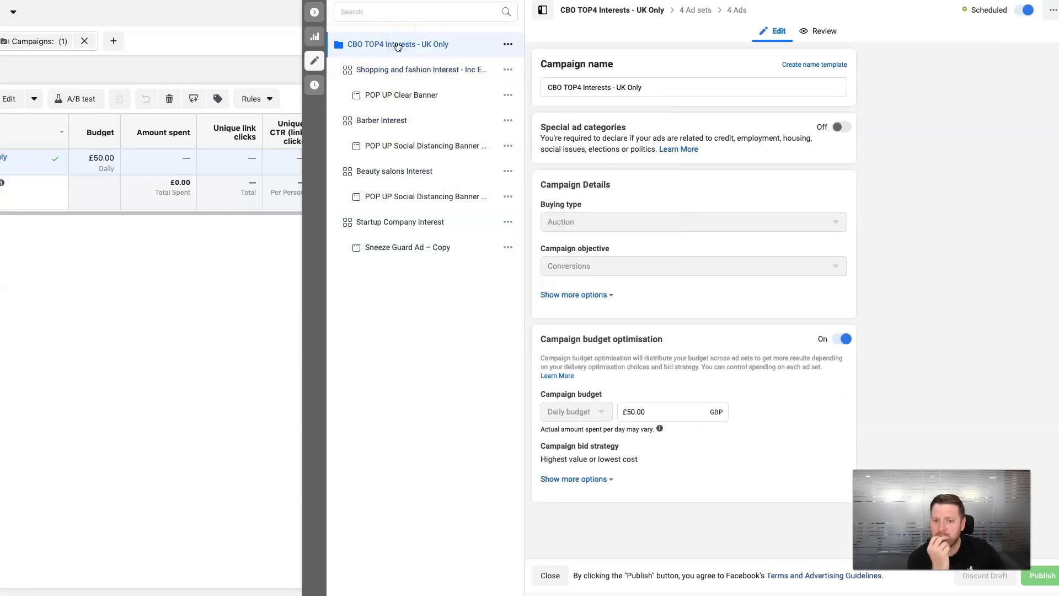